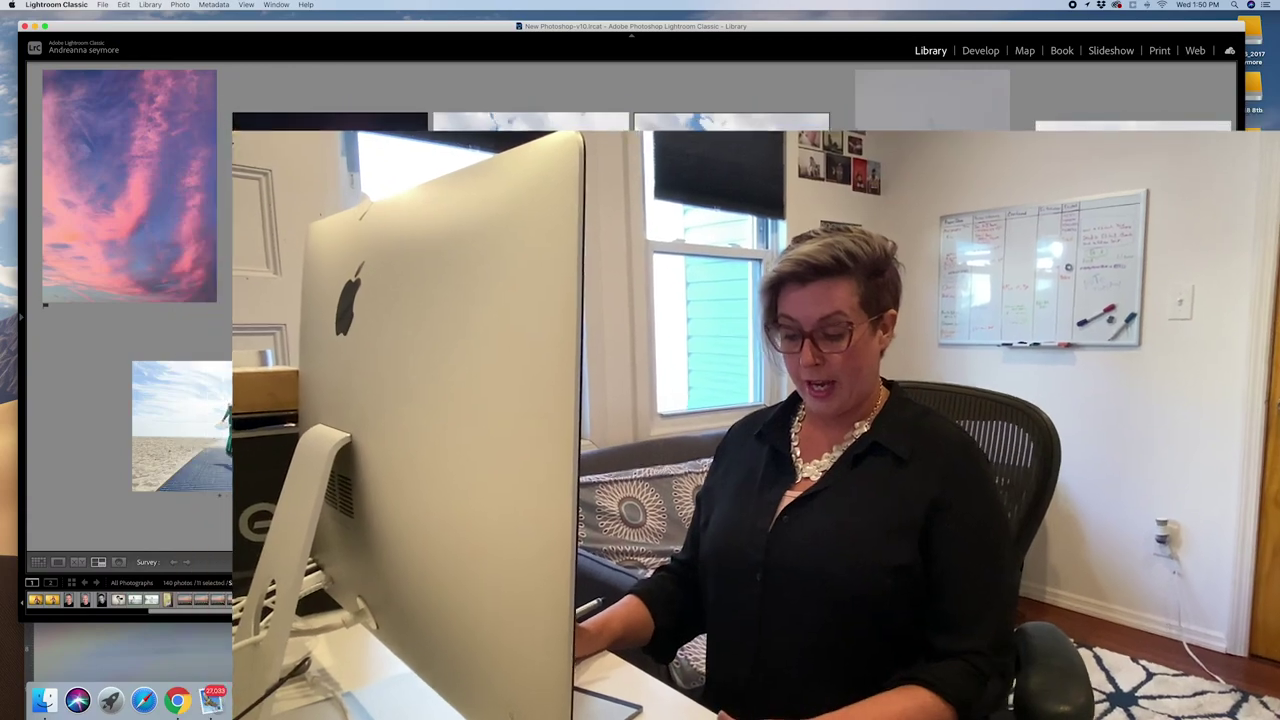
Switch Lightroom Classic to Lights Out so only the eleven survey photos show on black
key("l")
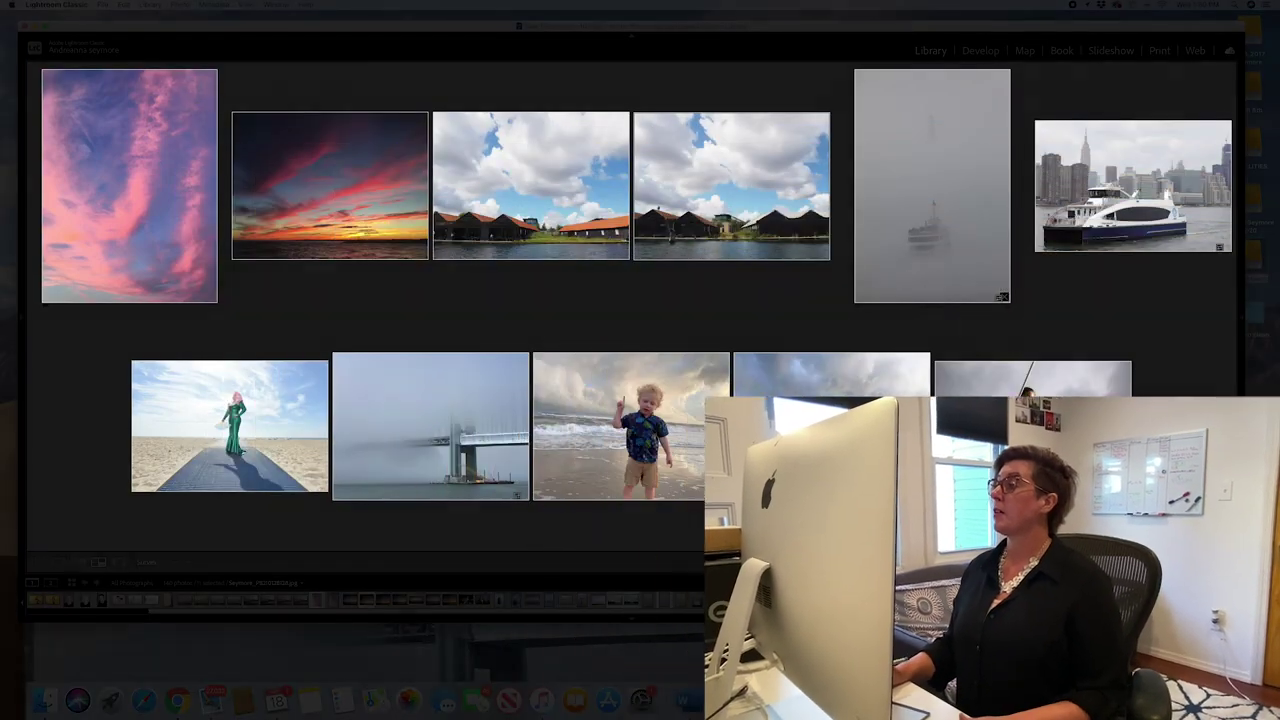
key("l")
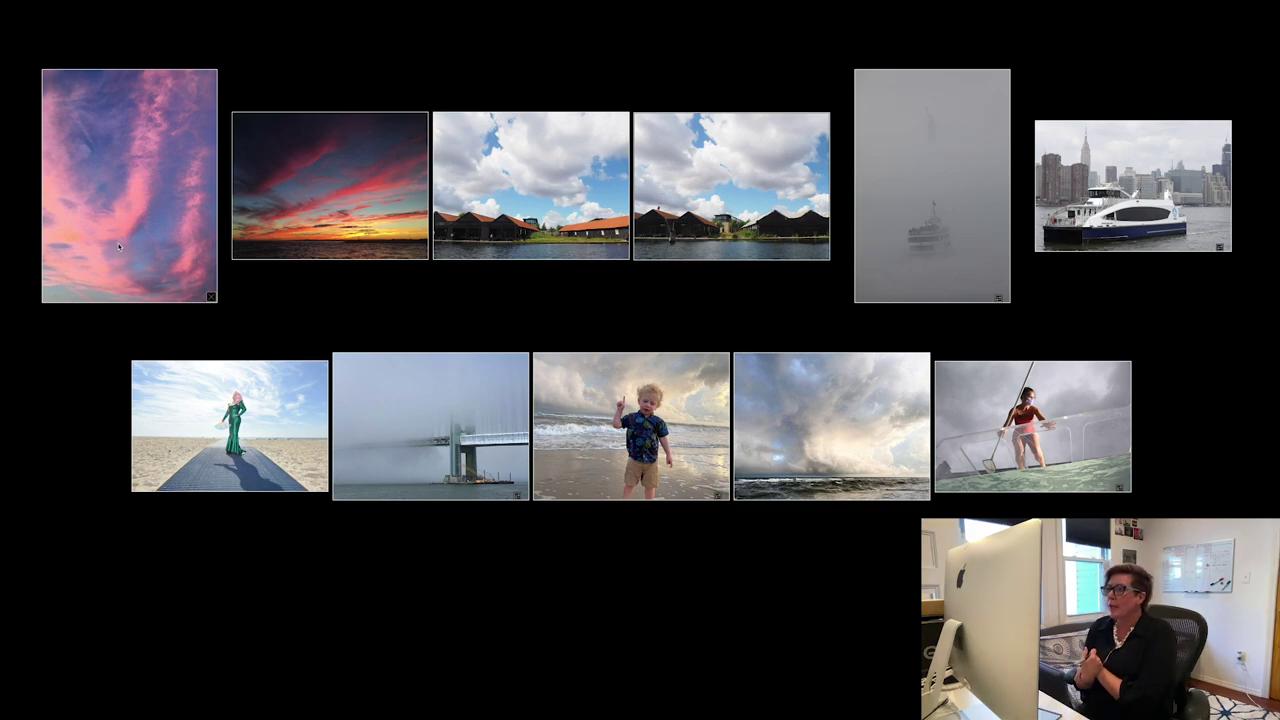
Switch to Photoshop and start Edit > Sky Replacement on the water tower photo
key("super+Tab")
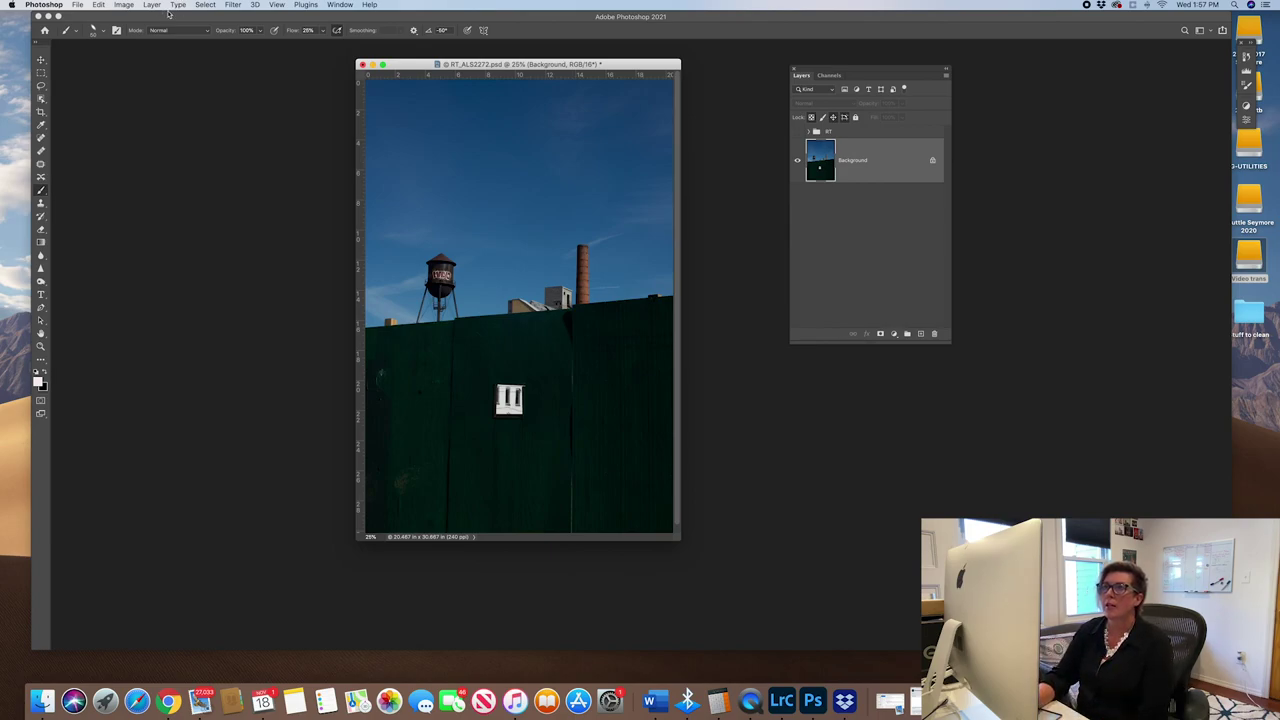
left_click(101, 5)
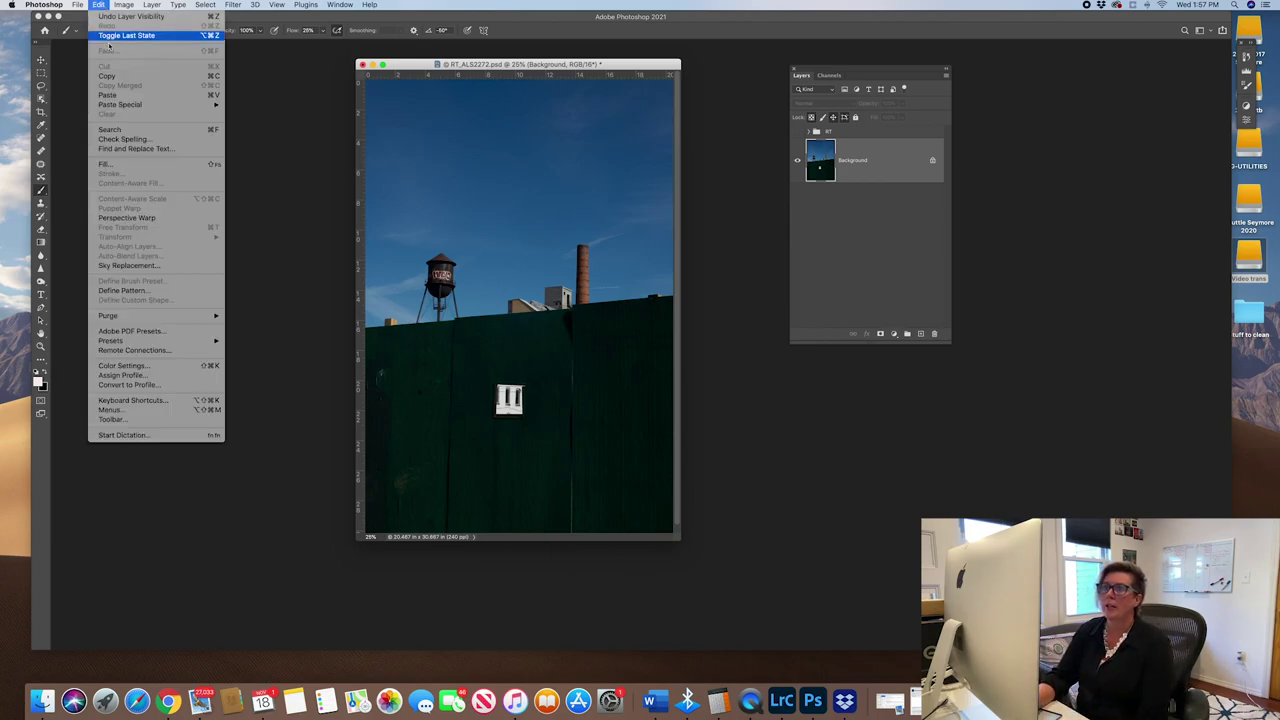
left_click(128, 266)
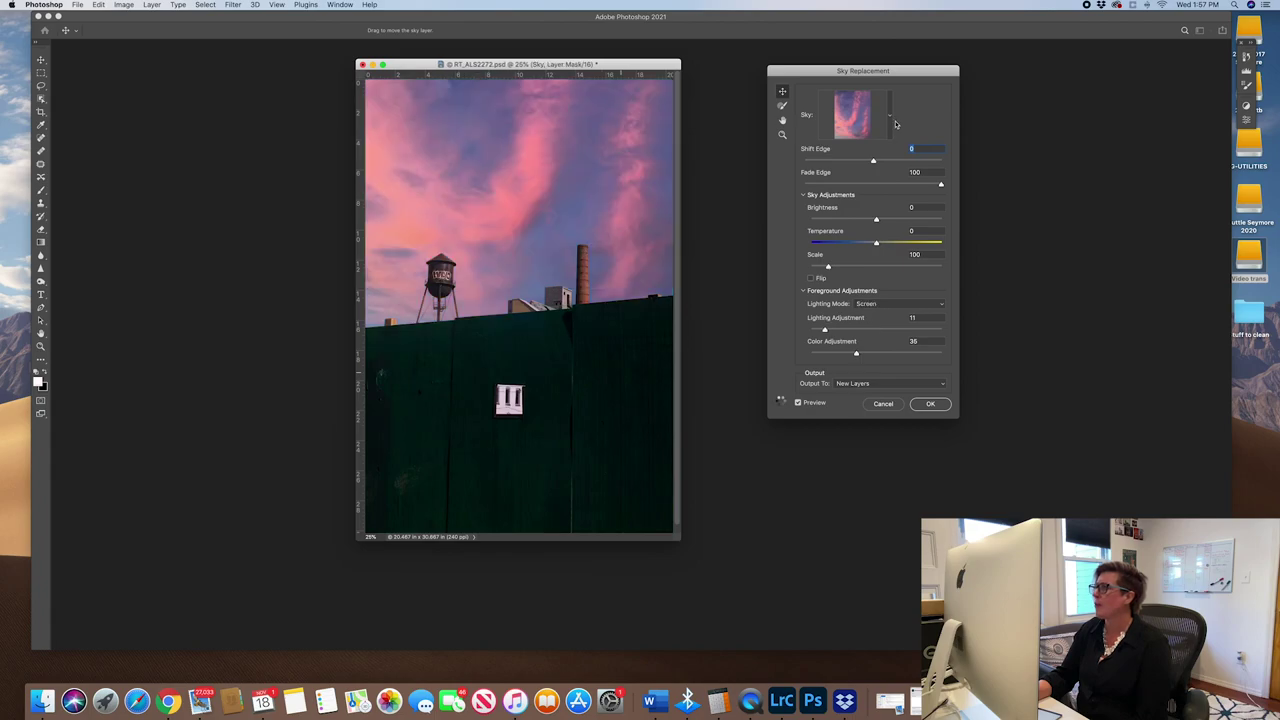
left_click(891, 118)
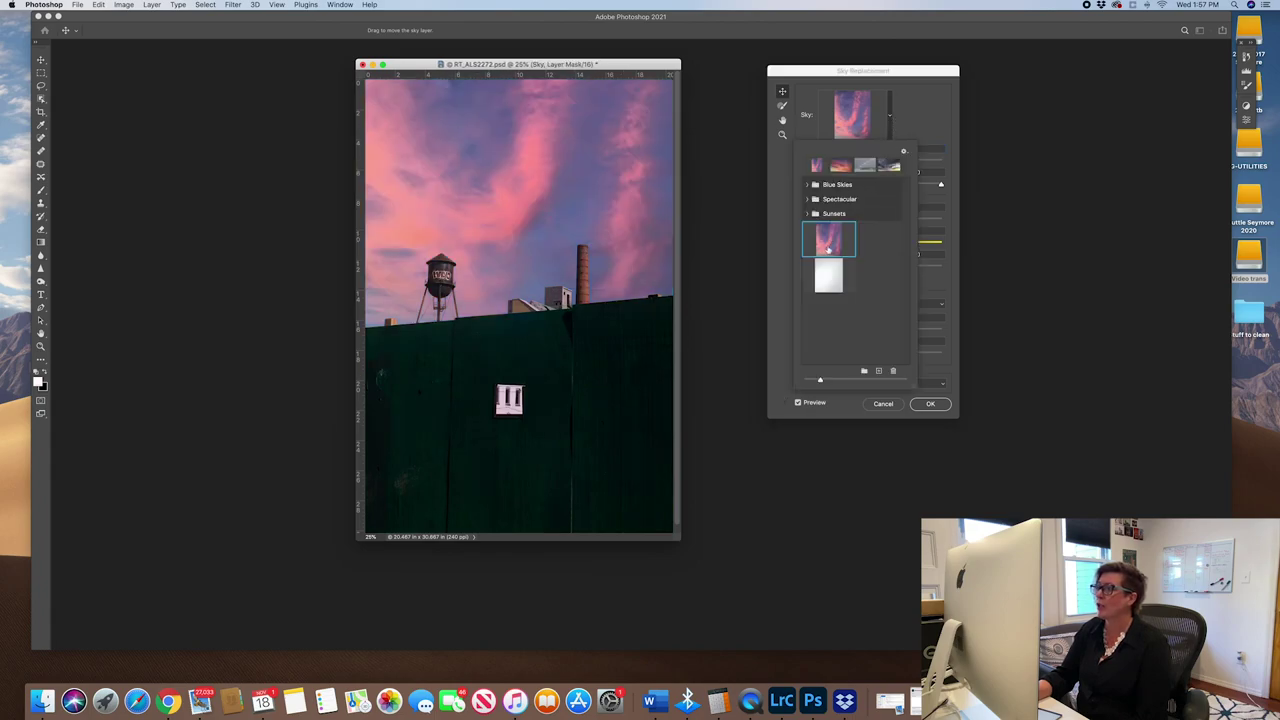
left_click(808, 185)
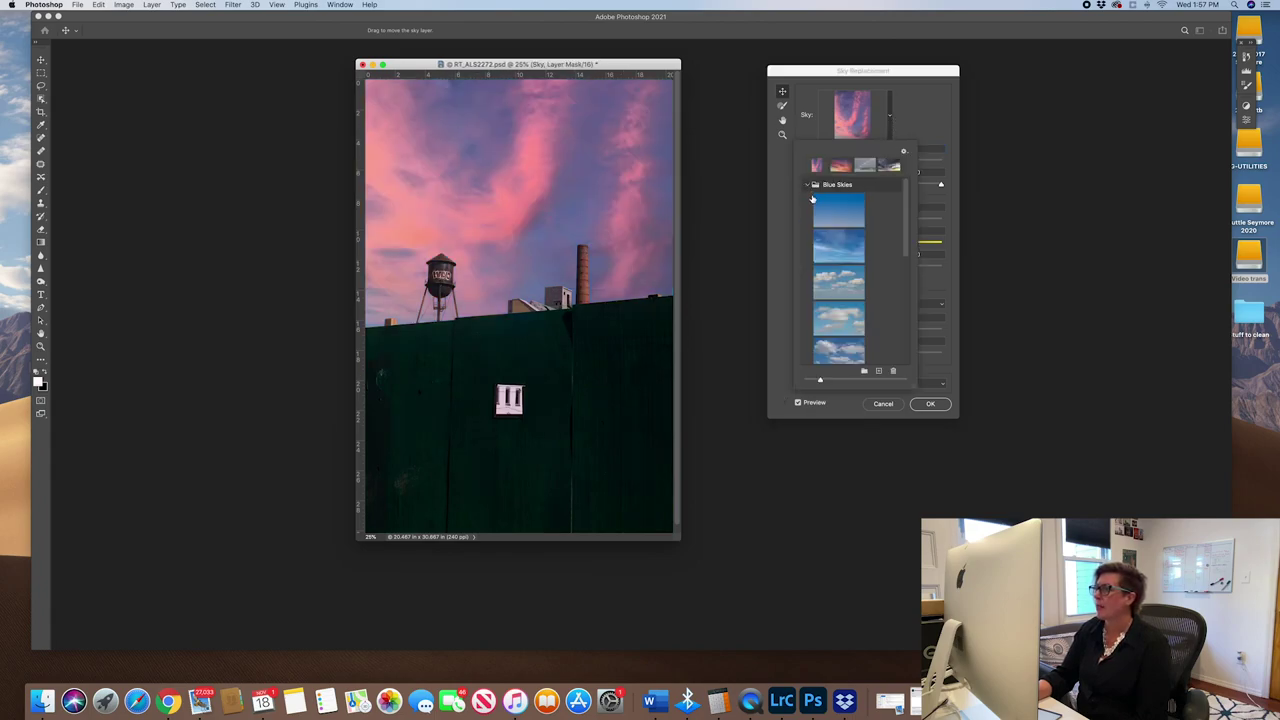
mouse_move(906, 256)
left_mouse_down()
mouse_move(904, 292)
mouse_move(908, 242)
left_mouse_up()
left_click(810, 186)
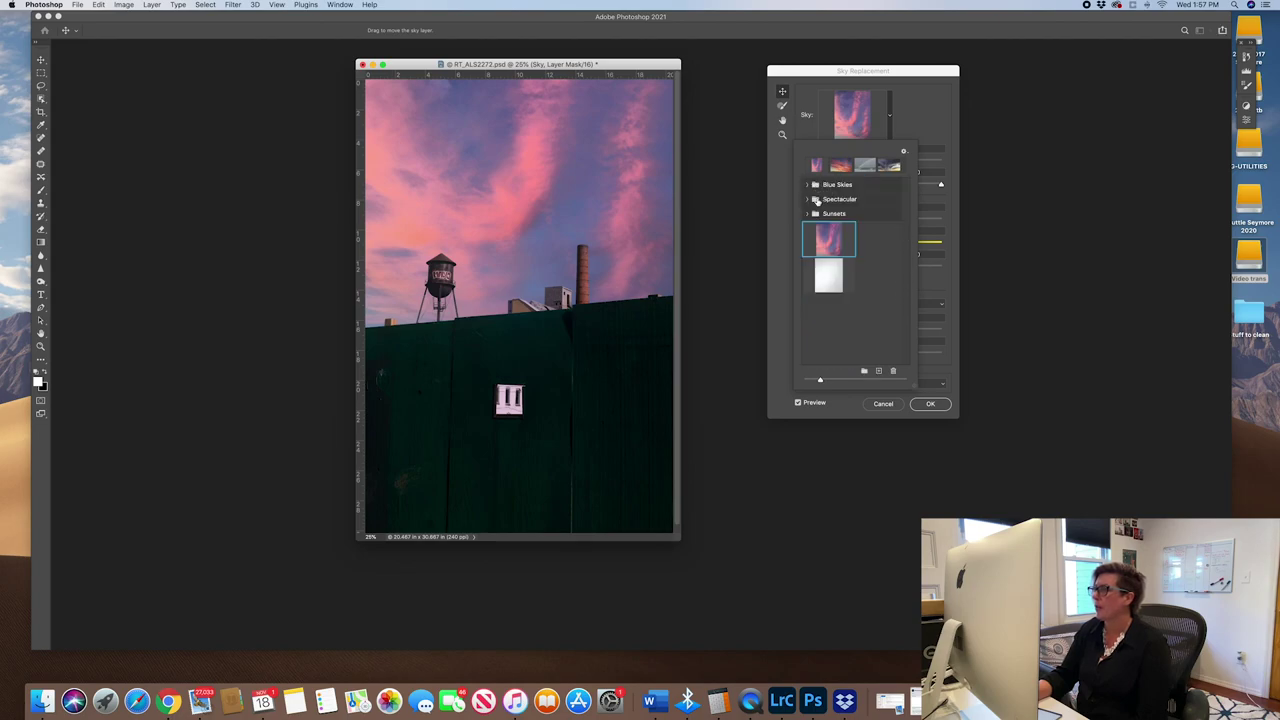
left_click(810, 199)
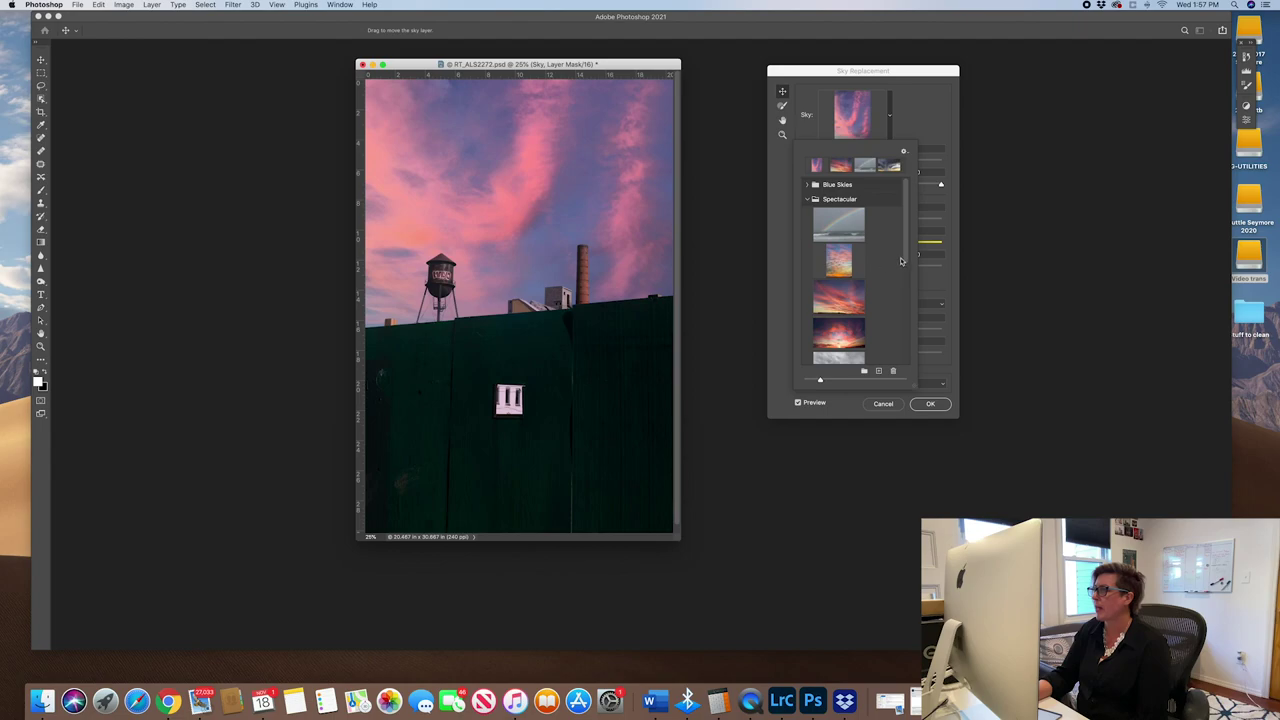
scroll(900, 261, "down", 3)
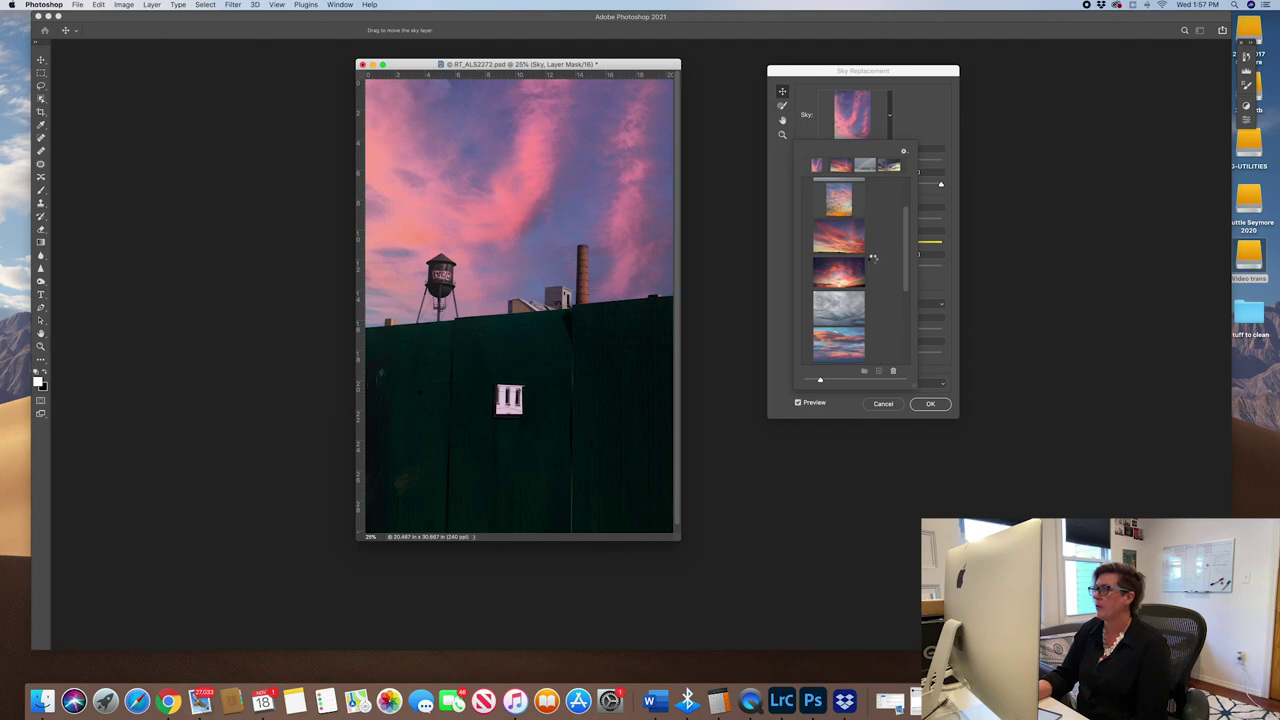
left_click(848, 208)
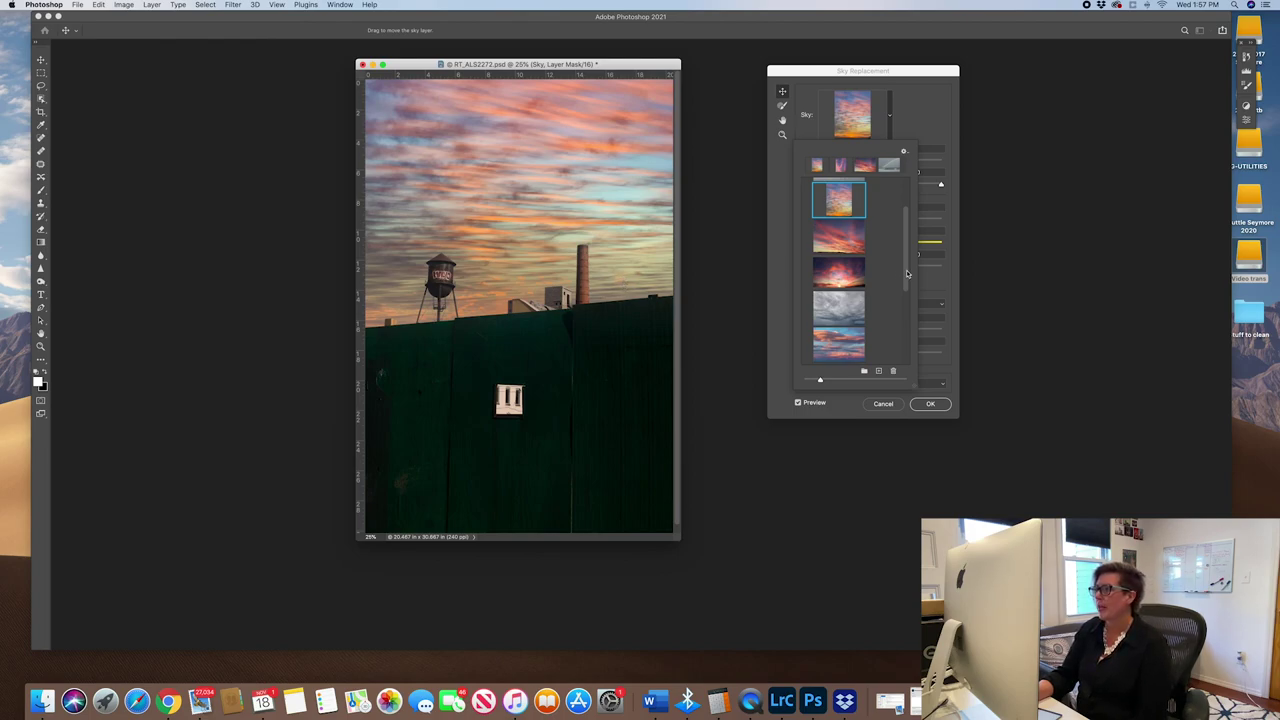
scroll(907, 273, "down", 4)
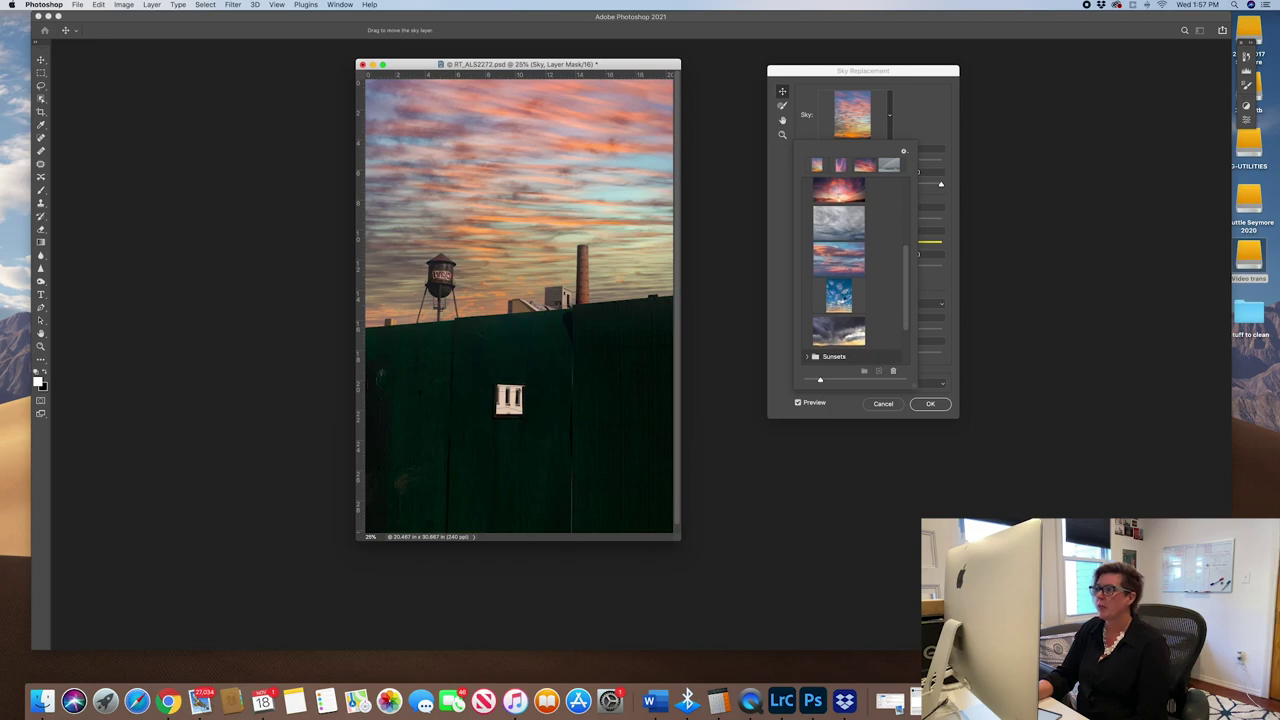
left_click(842, 298)
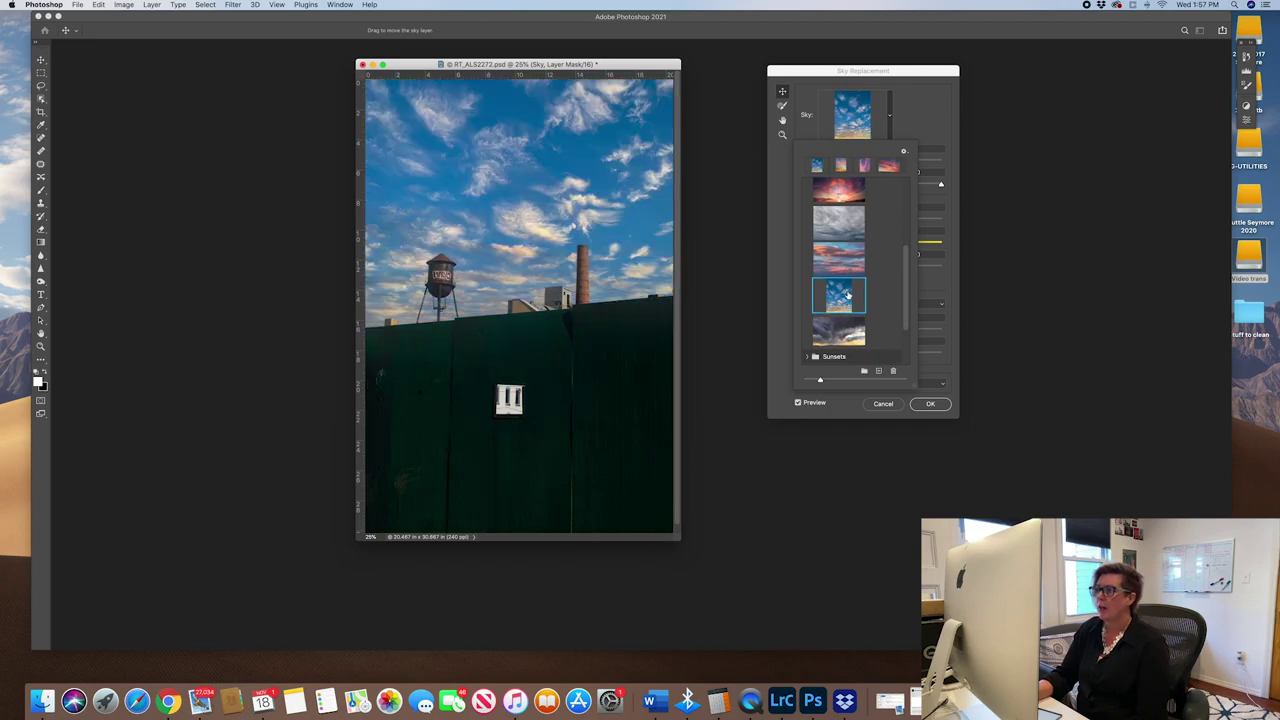
left_click_drag(906, 301, 930, 218)
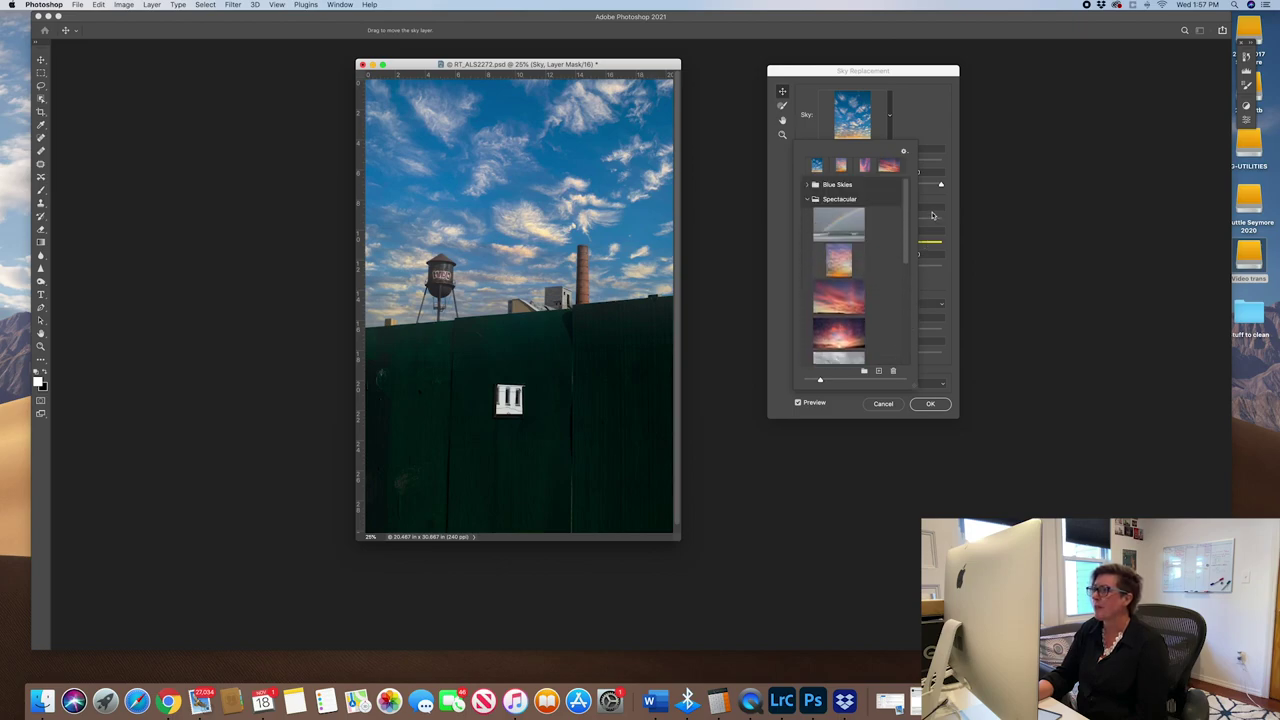
left_click(808, 199)
left_click(810, 185)
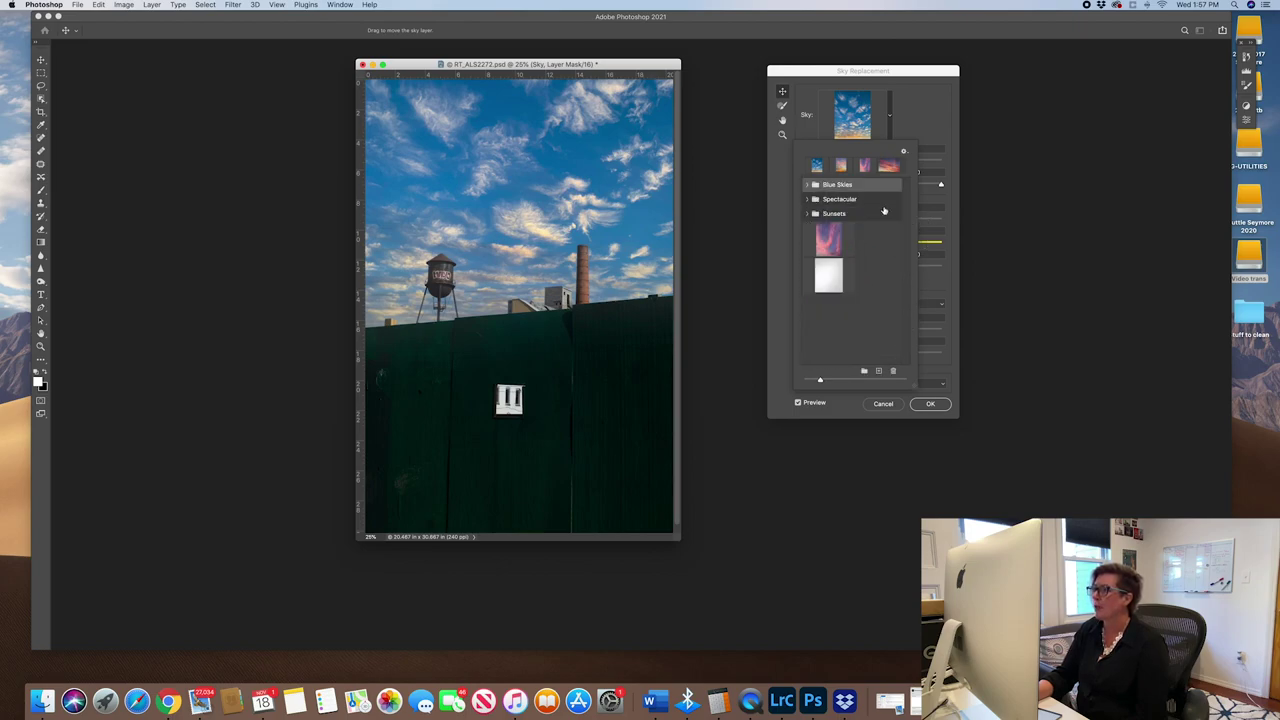
left_click(808, 185)
left_click_drag(907, 255, 906, 321)
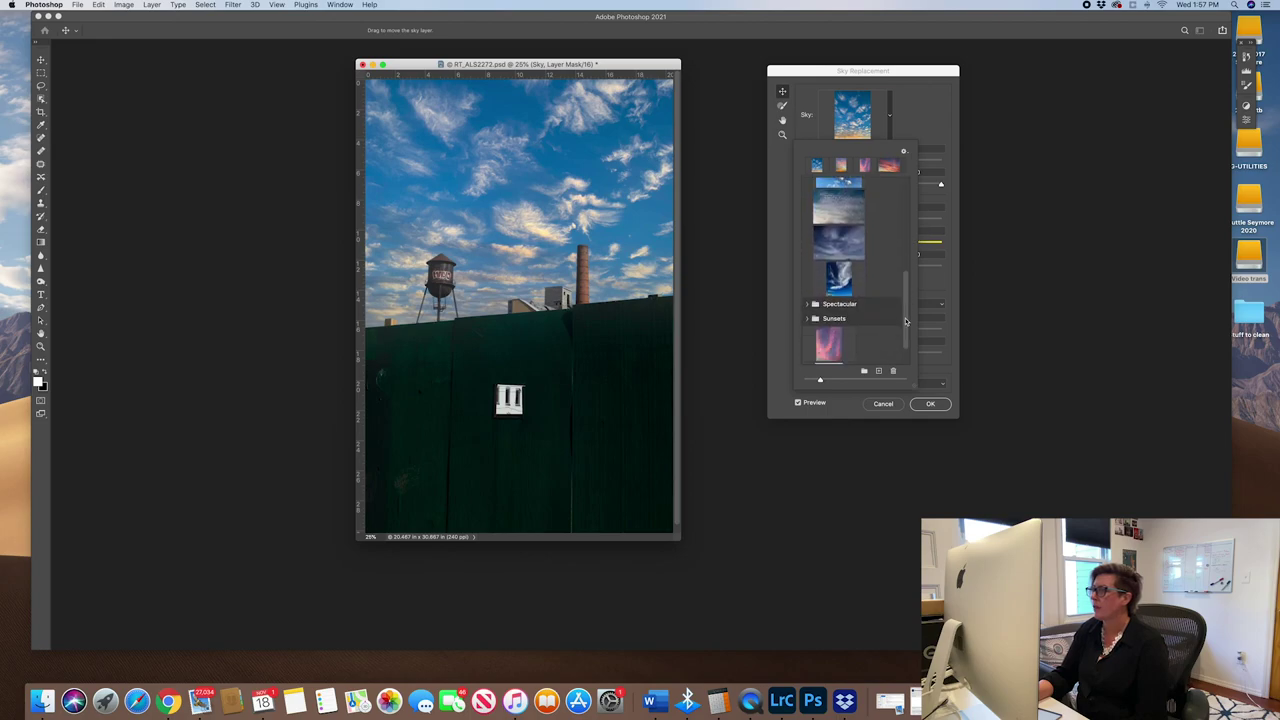
left_click(855, 270)
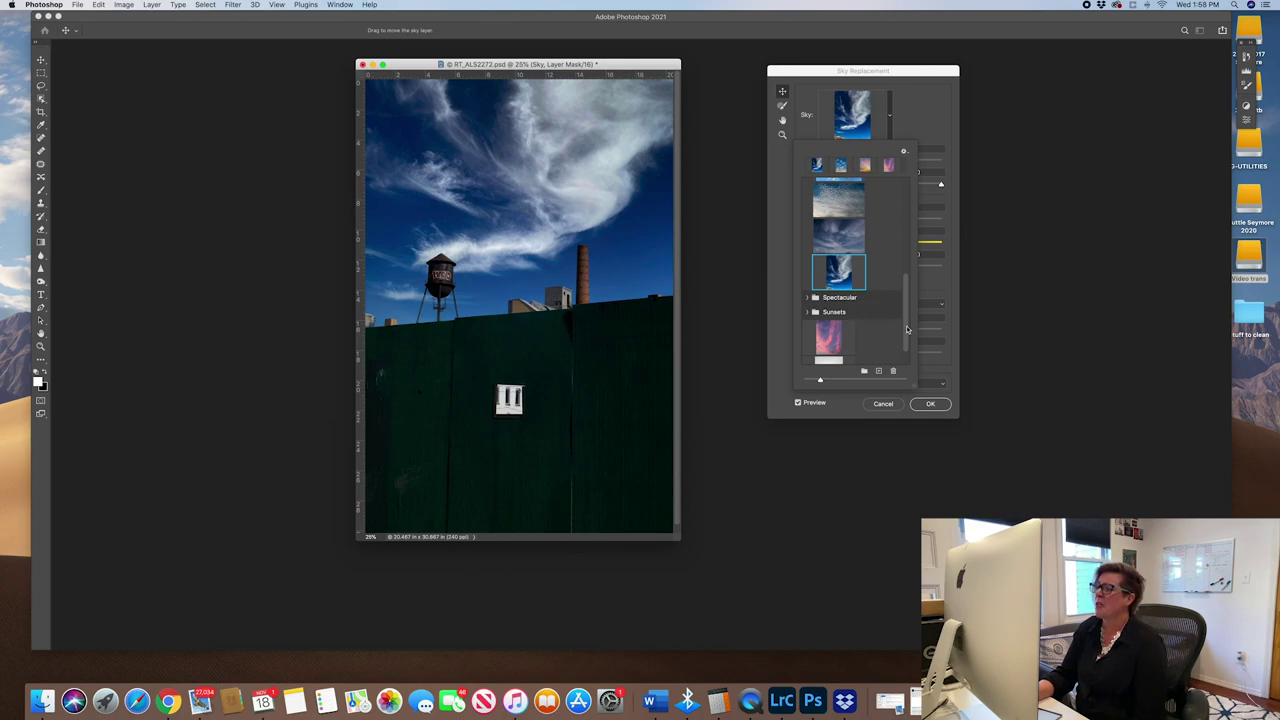
scroll(906, 332, "down", 1)
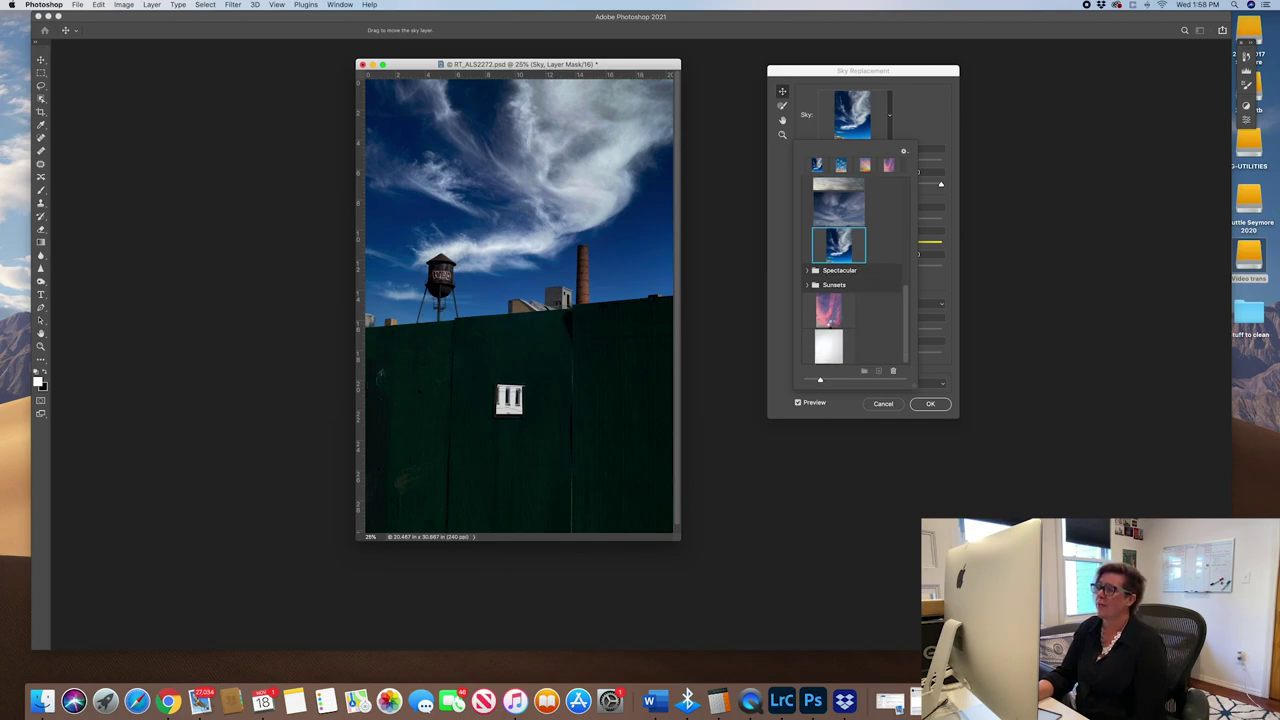
left_click(831, 322)
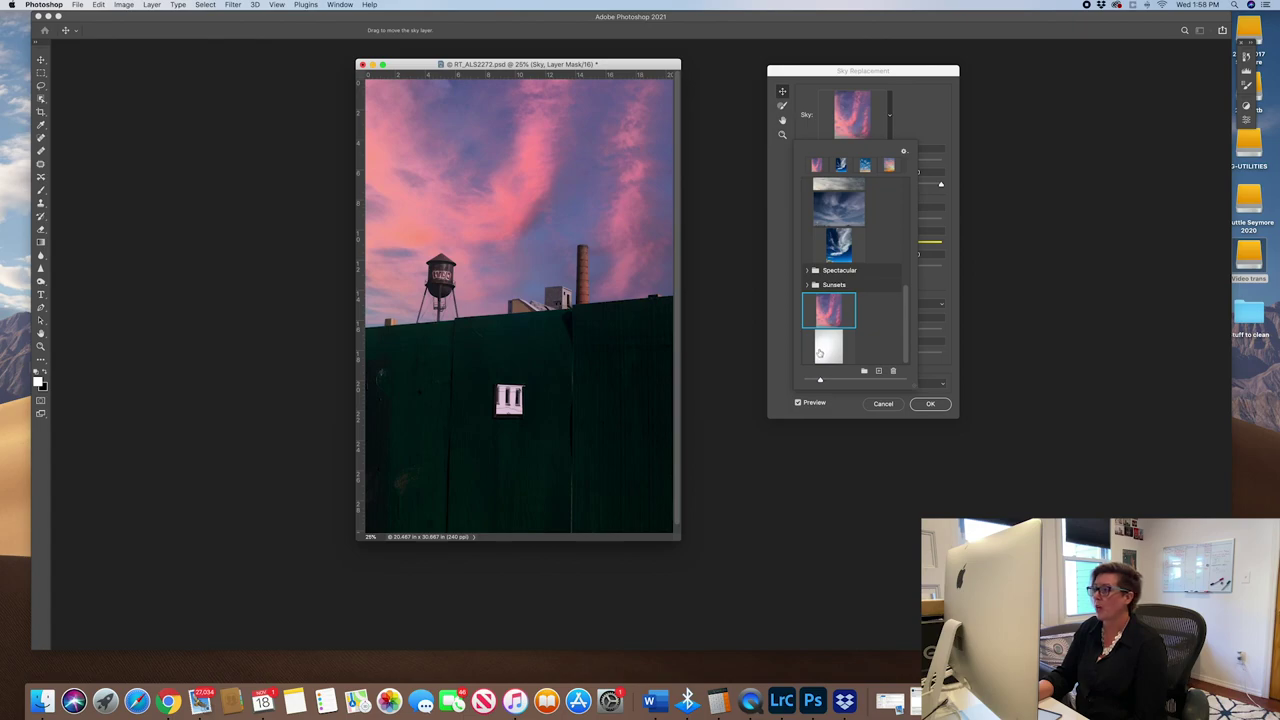
Set sky Brightness 5 and Temperature -18, trying Multiply lighting before returning to Screen
left_click(940, 121)
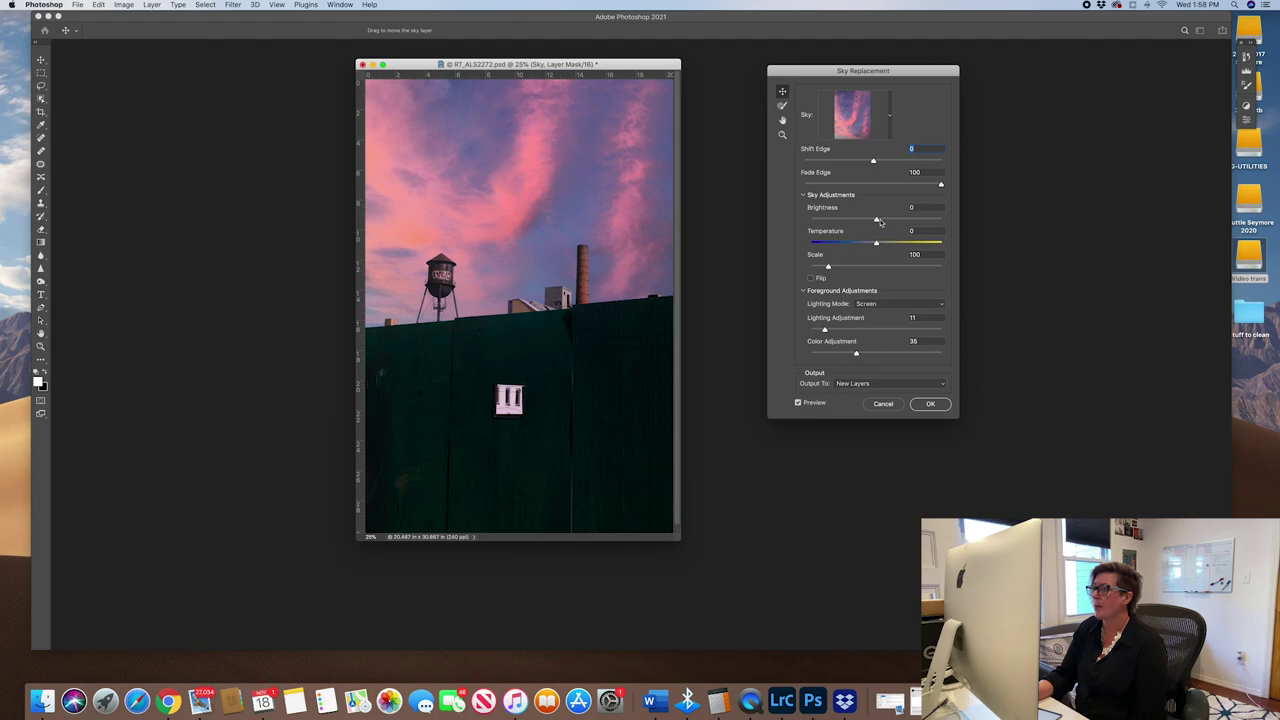
mouse_move(877, 220)
left_mouse_down()
mouse_move(882, 245)
mouse_move(908, 249)
mouse_move(840, 241)
mouse_move(864, 241)
left_mouse_up()
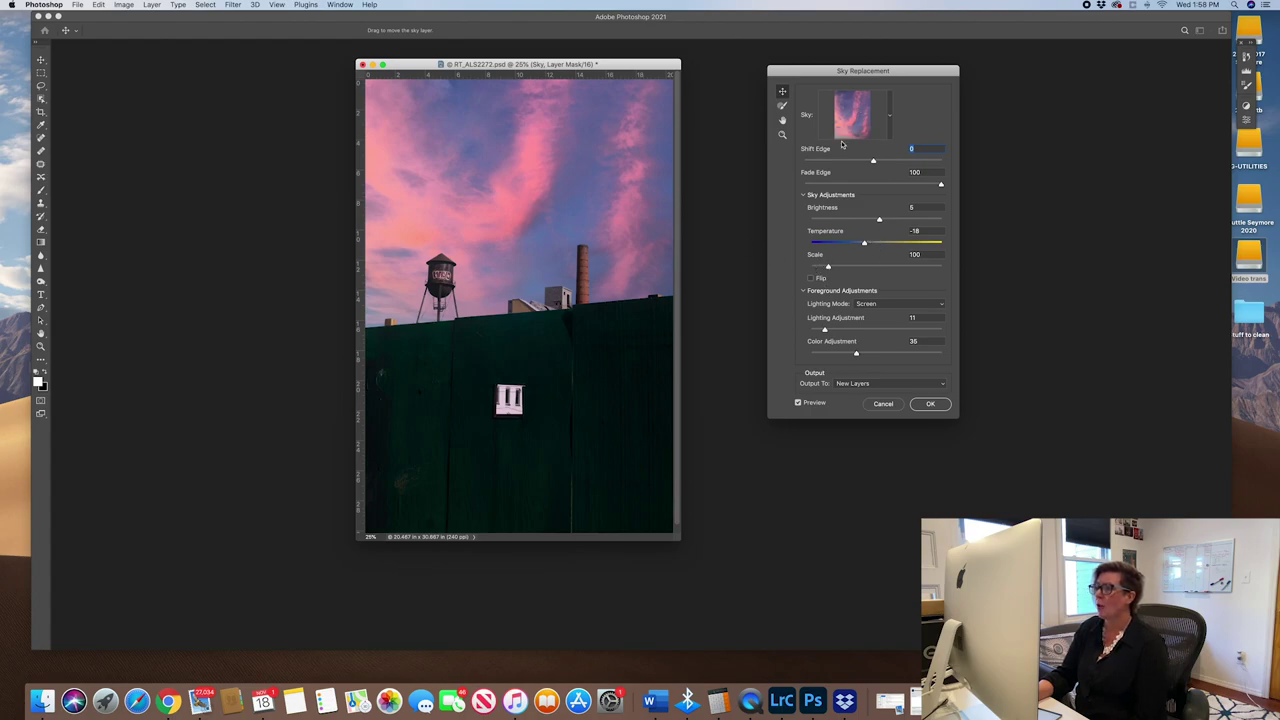
left_click(894, 307)
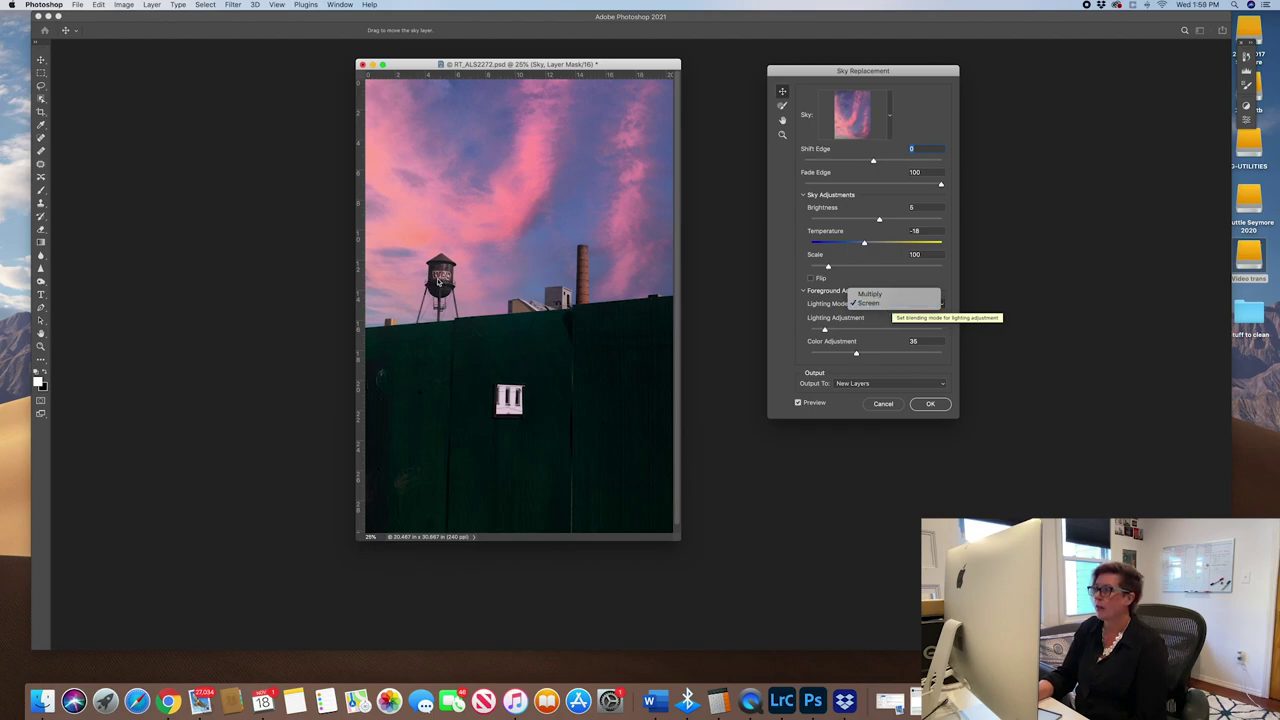
left_click(886, 295)
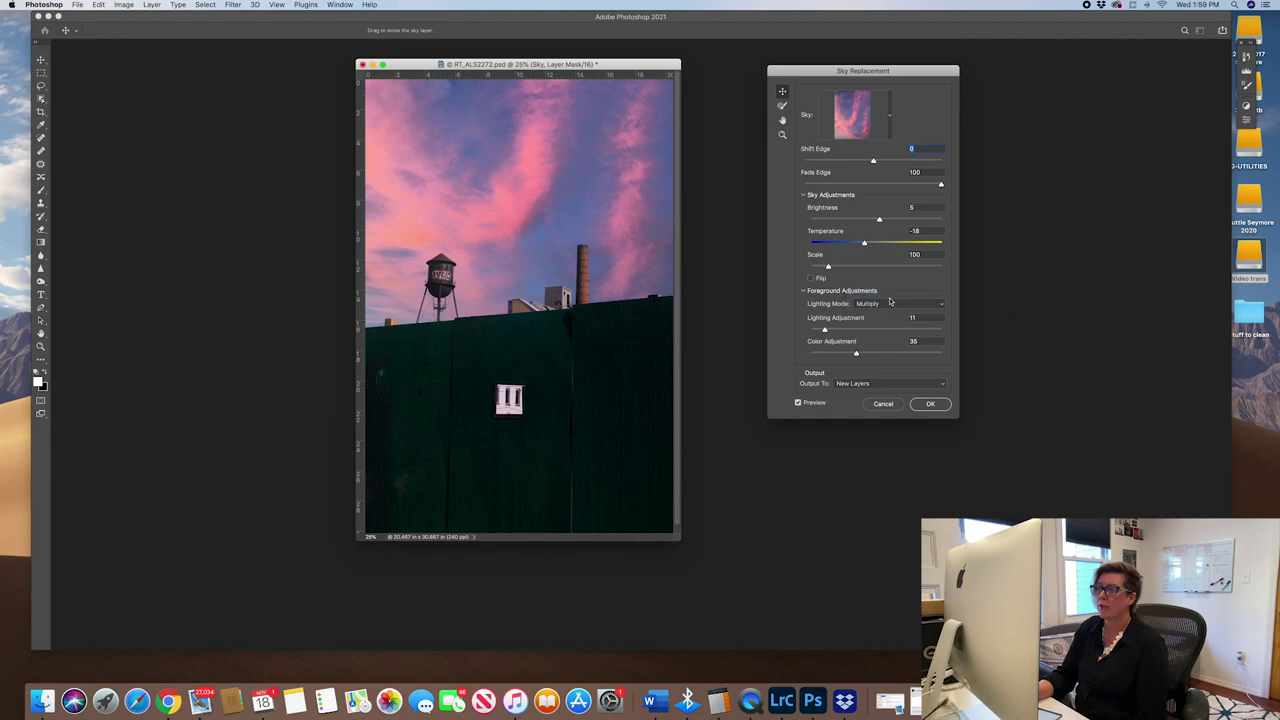
left_click(887, 306)
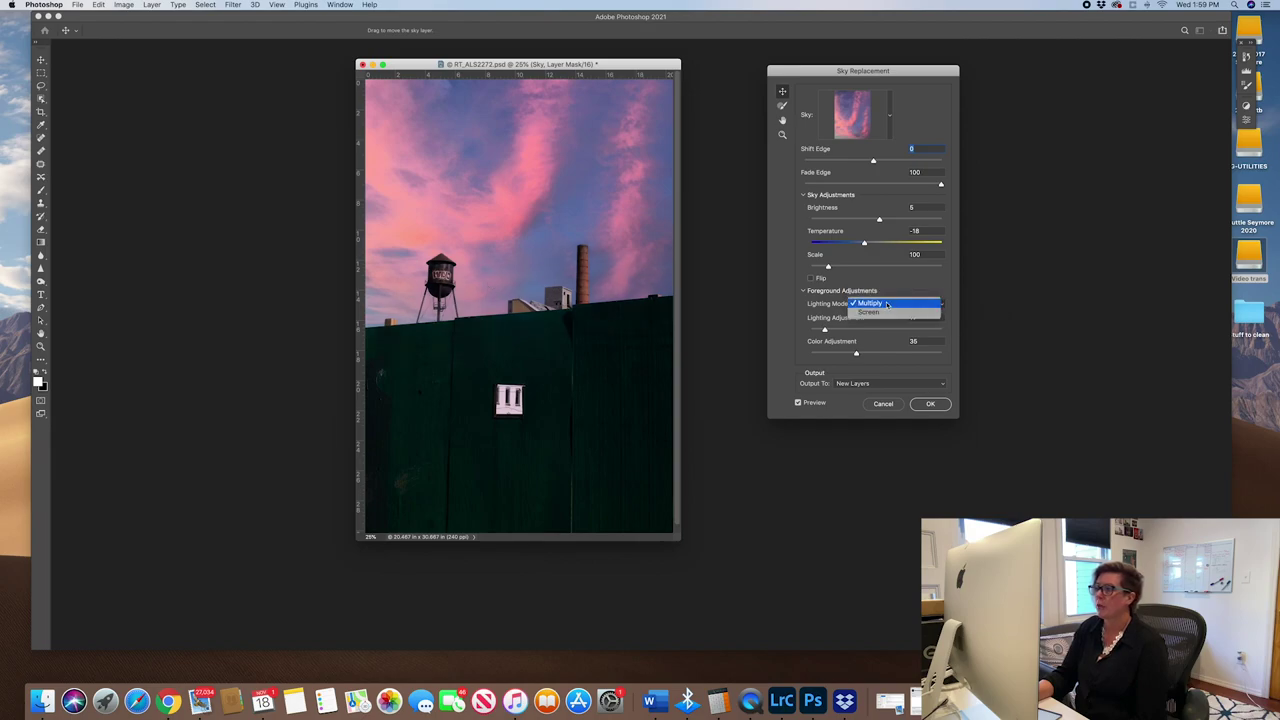
left_click(887, 312)
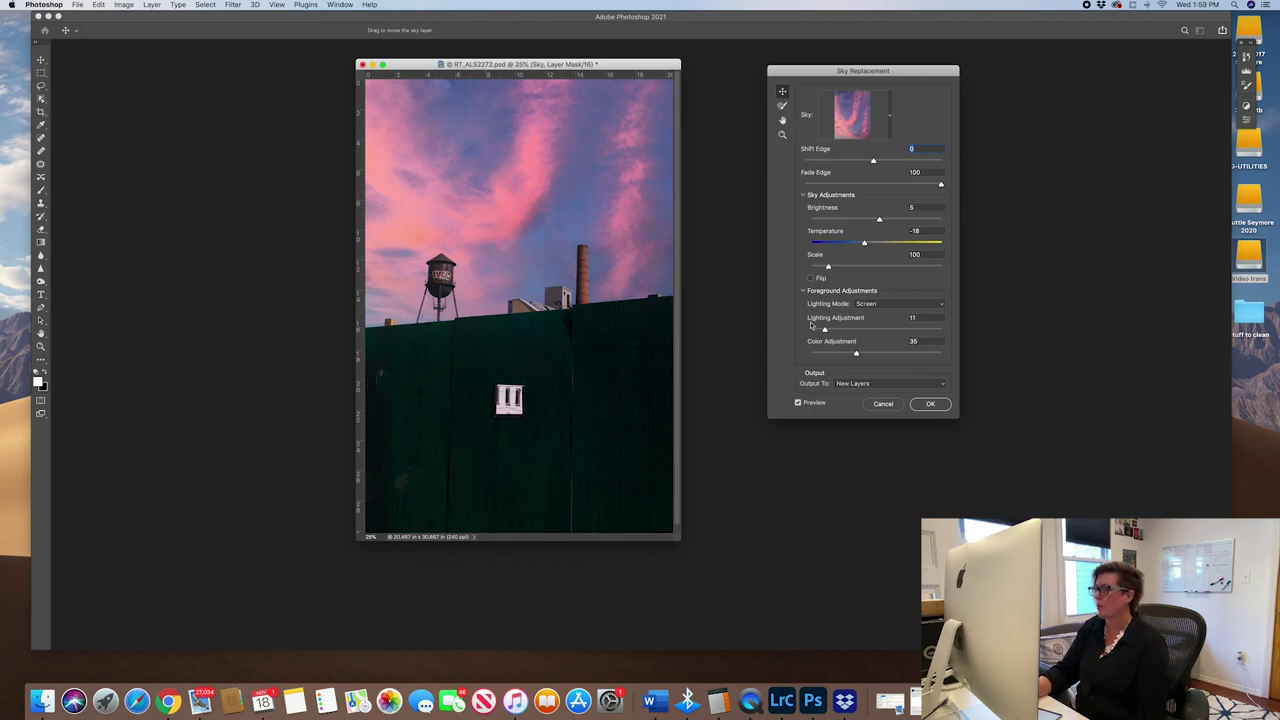
Apply the pink sky replacement and expand the Sky Replacement Group in Layers
left_click(931, 404)
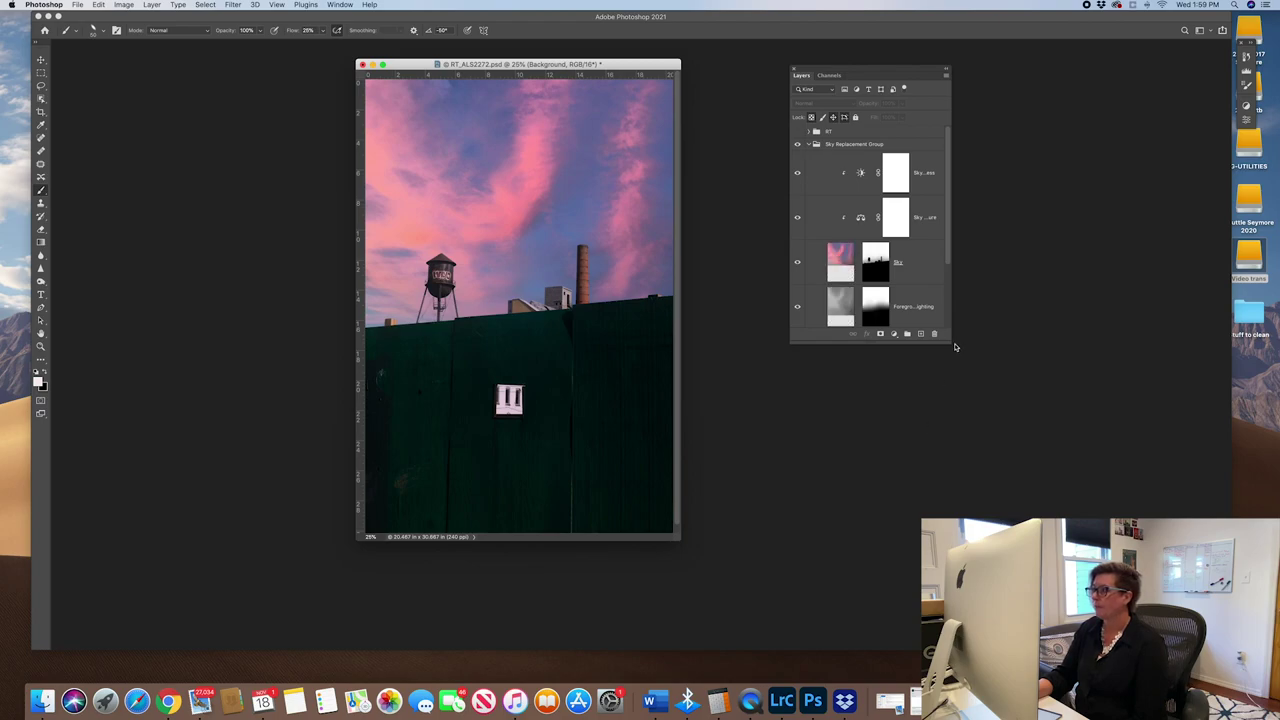
left_click_drag(951, 342, 955, 406)
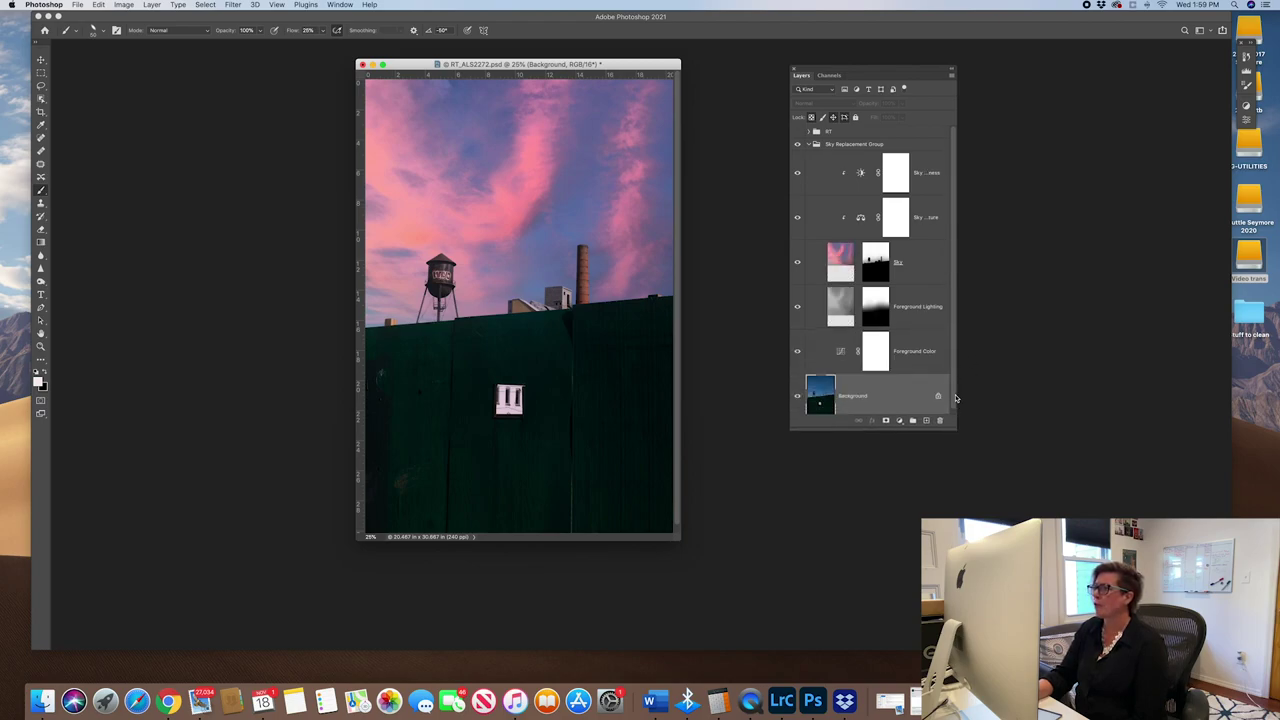
left_click(811, 144)
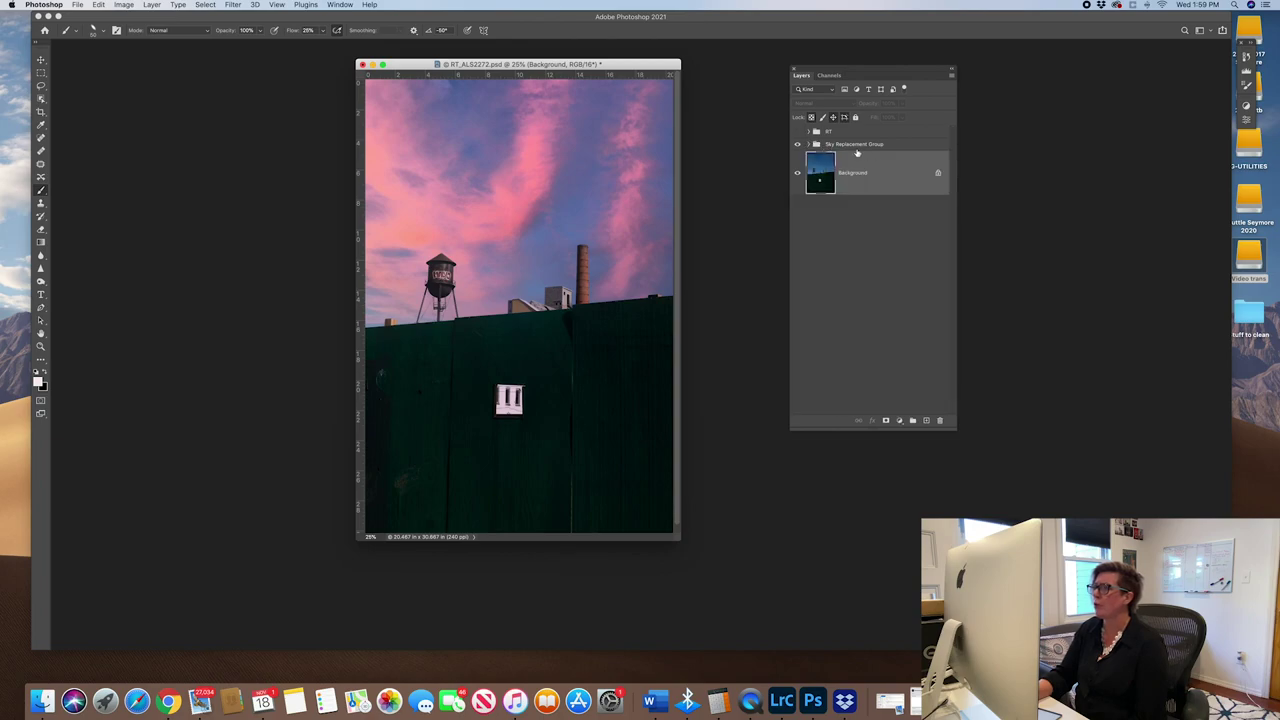
left_click(810, 144)
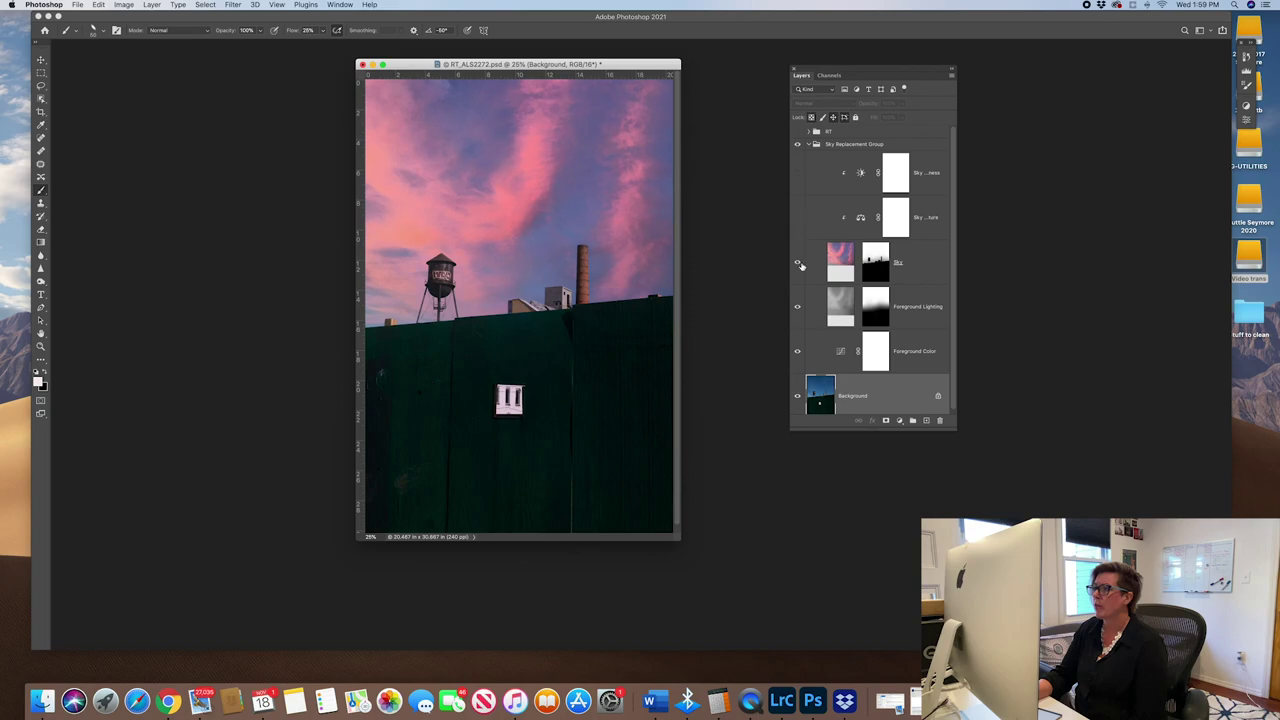
Compare the image with the Sky and Foreground Lighting layers hidden and shown
left_click(797, 262)
left_click(797, 262)
left_click(797, 262)
left_click(797, 308)
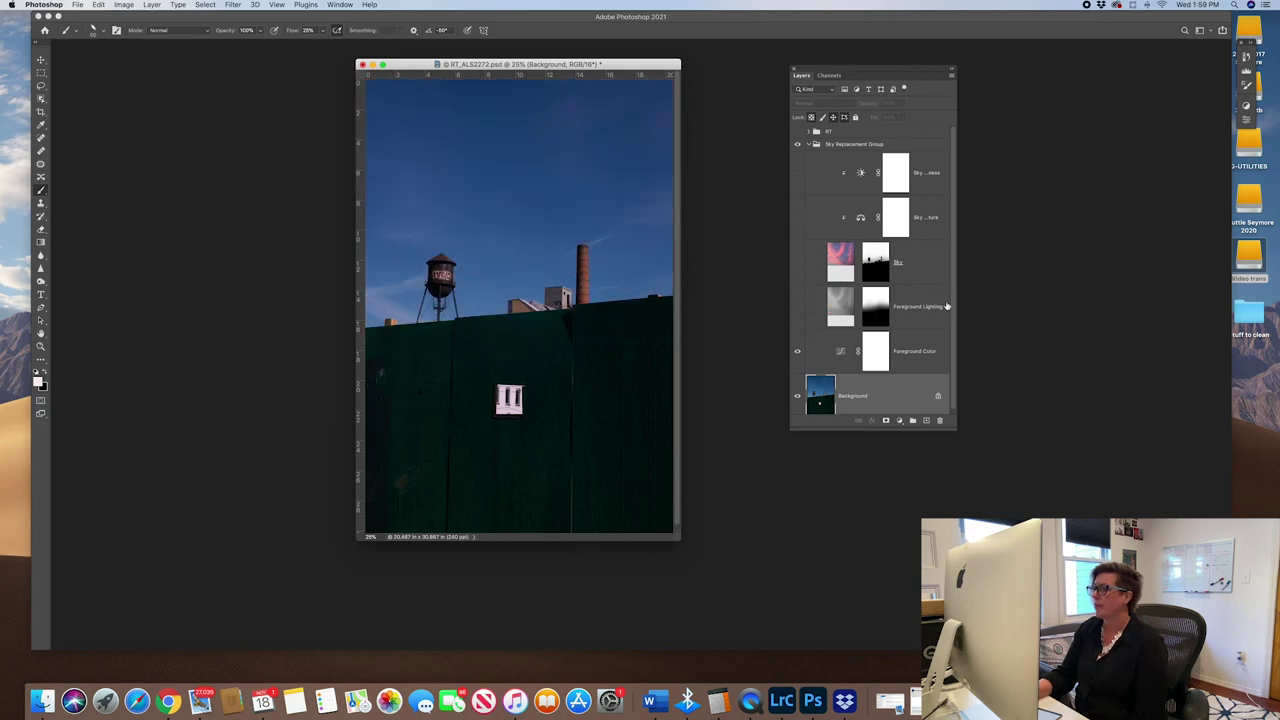
left_click_drag(956, 430, 1003, 496)
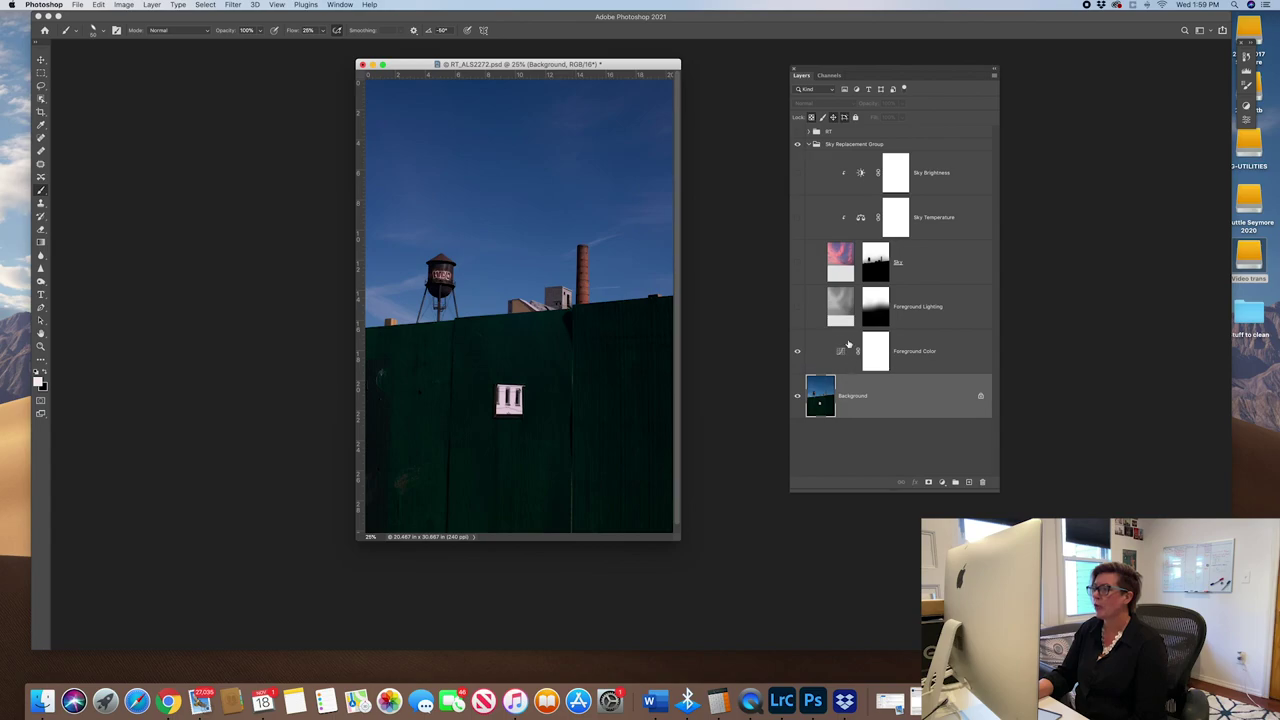
left_click(798, 309)
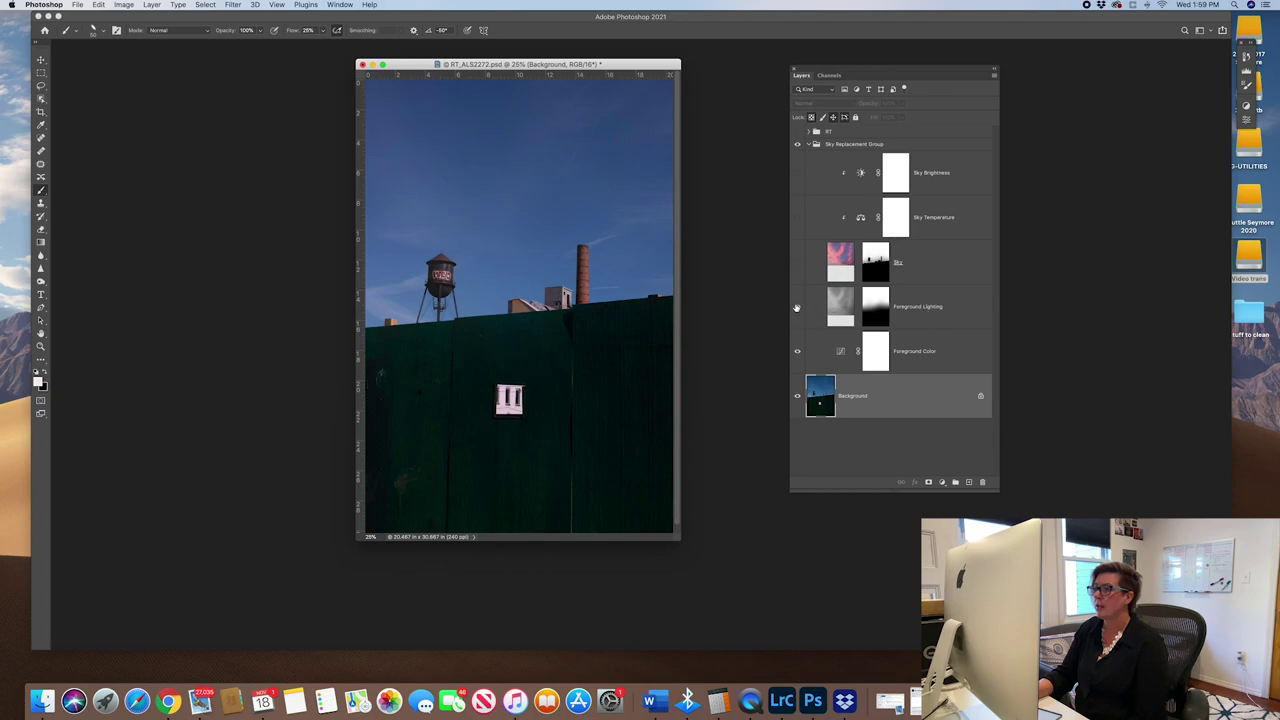
left_click(797, 308)
left_click(798, 309)
left_click(797, 308)
left_click(797, 308)
left_click(797, 307)
left_click(797, 307)
Make the Sky, Sky Temperature and Sky Brightness layers visible
left_click(797, 262)
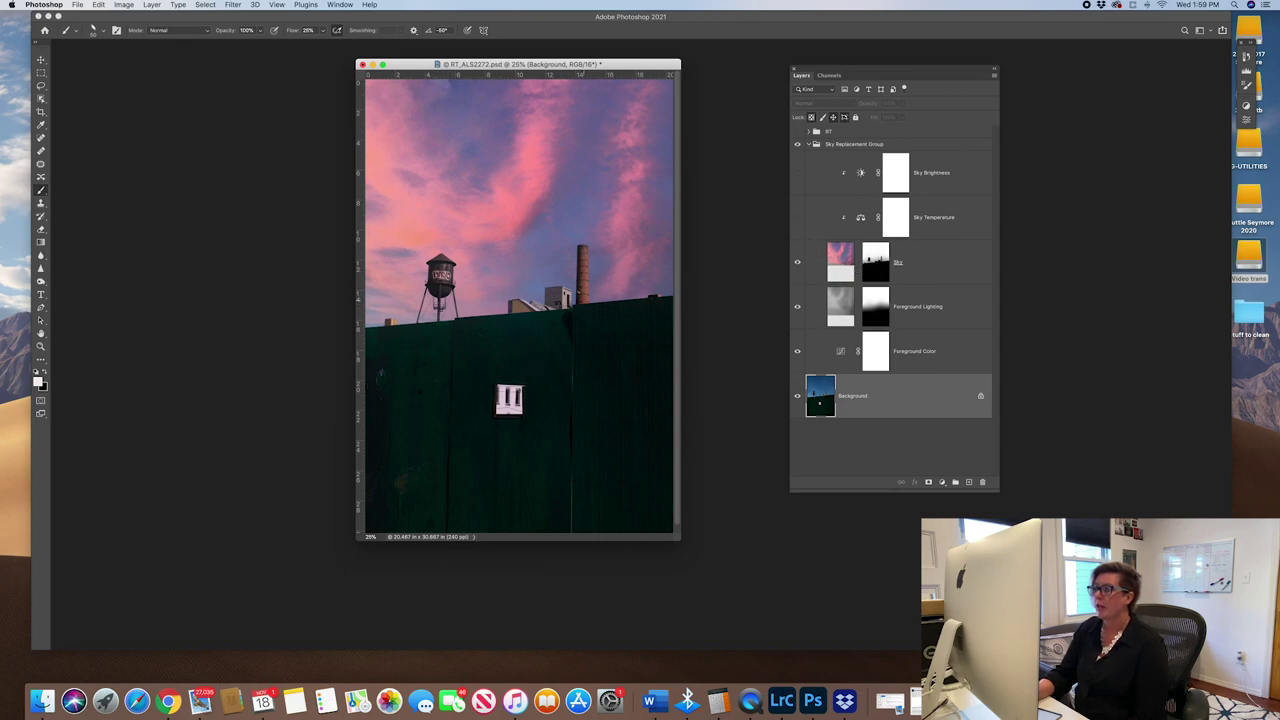
left_click(798, 218)
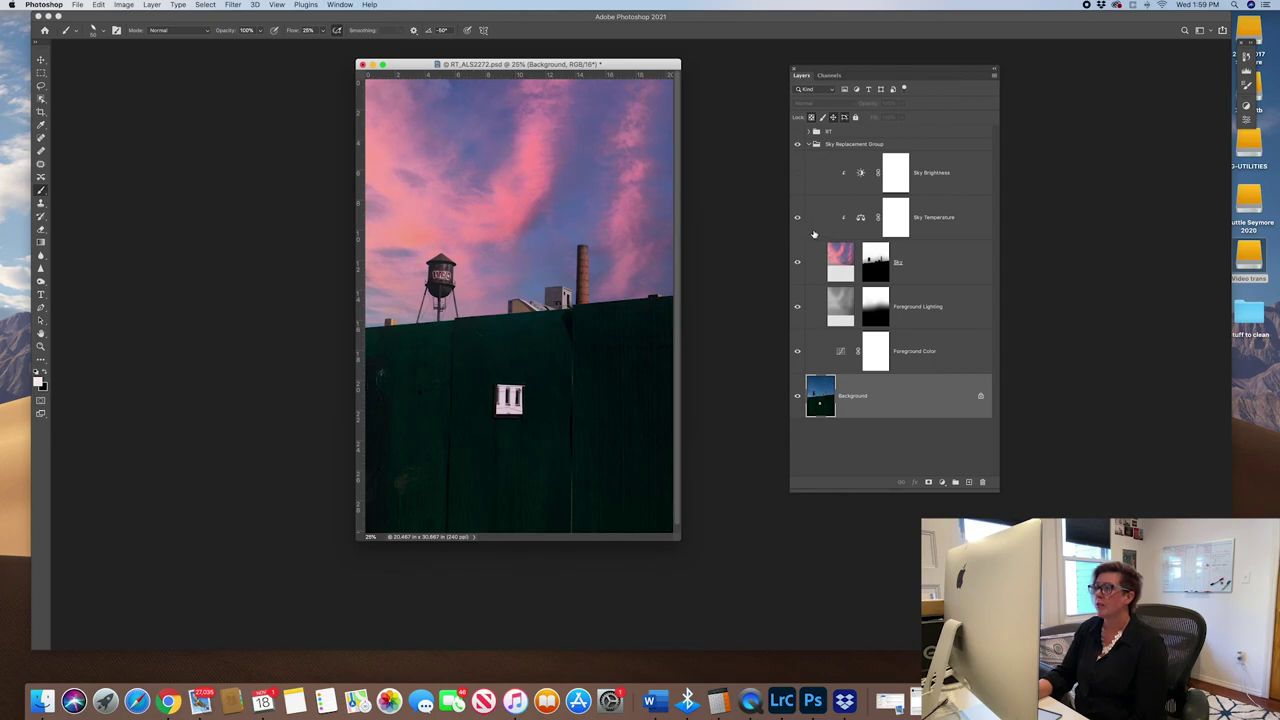
left_click(797, 172)
left_click(809, 144)
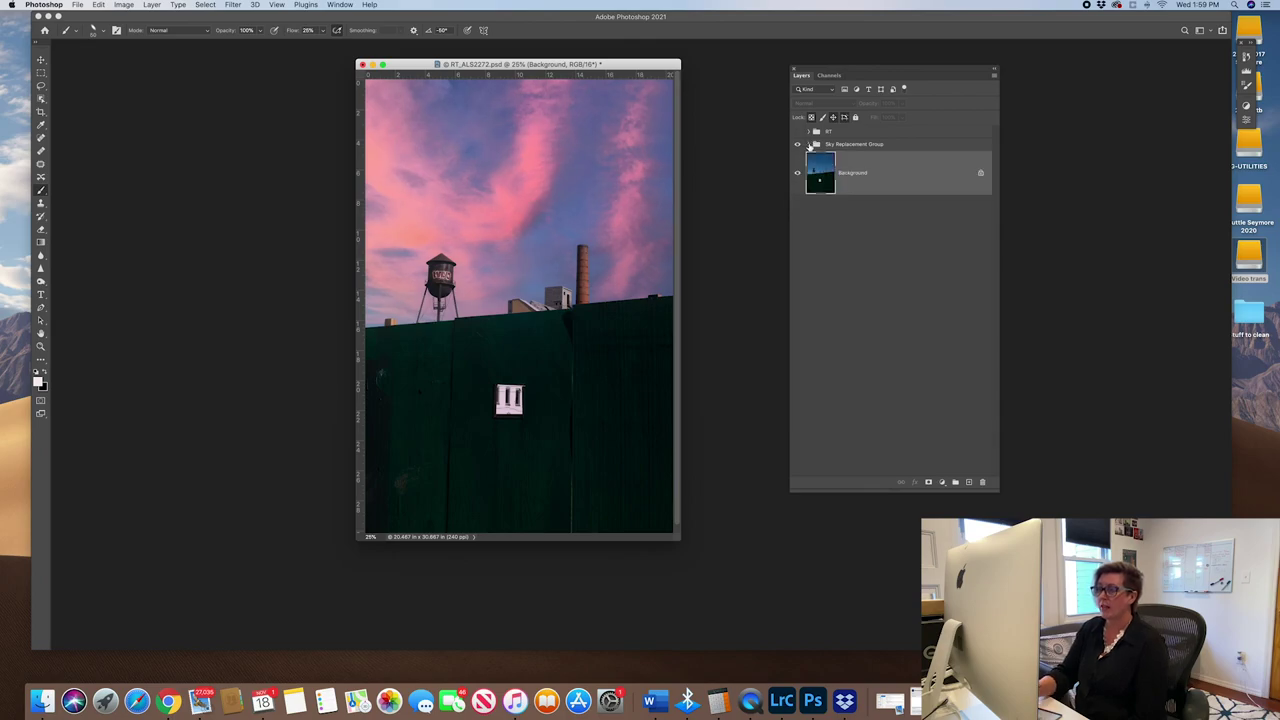
left_click(809, 145)
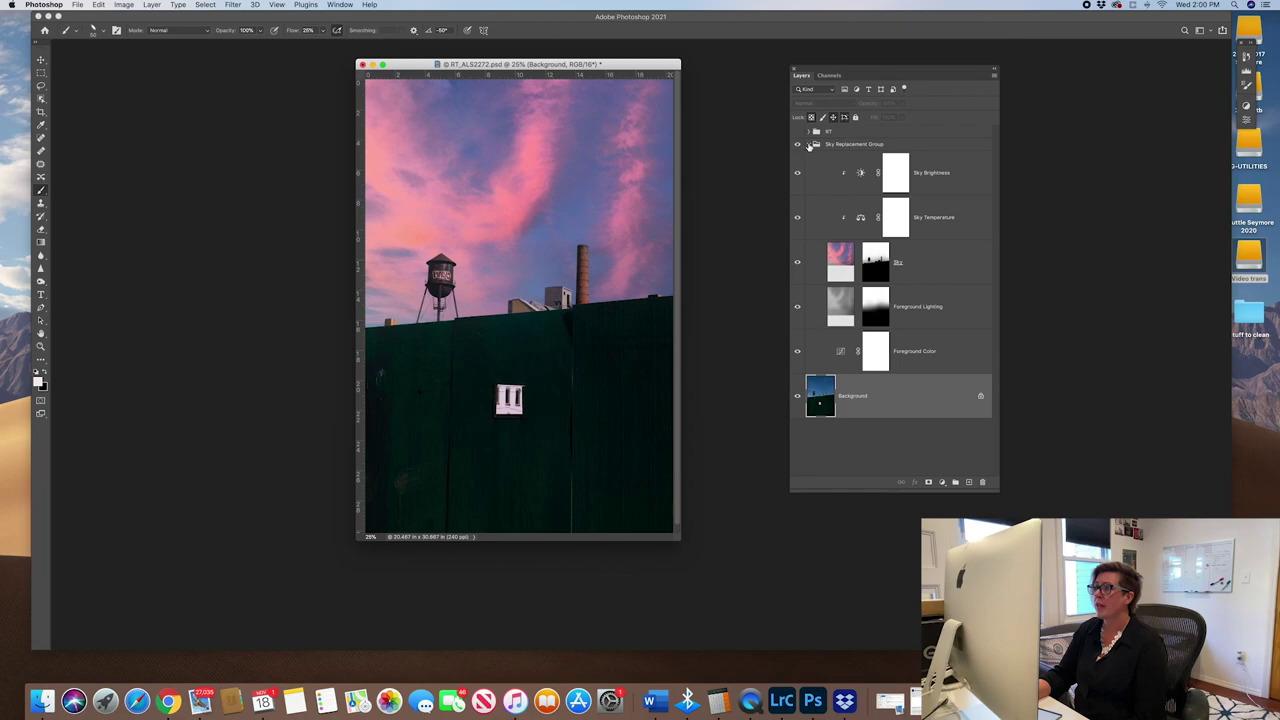
left_click(809, 145)
Load the Sky layer mask as a selection
left_click(885, 145)
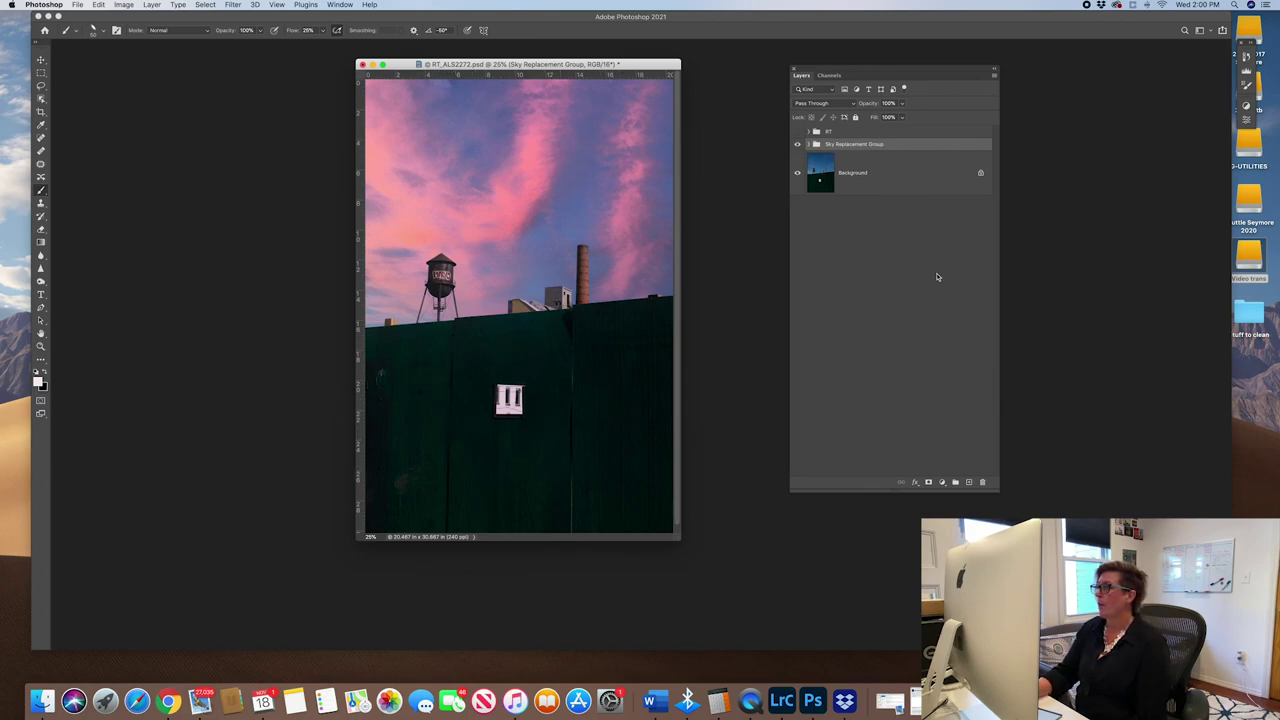
left_click(809, 144)
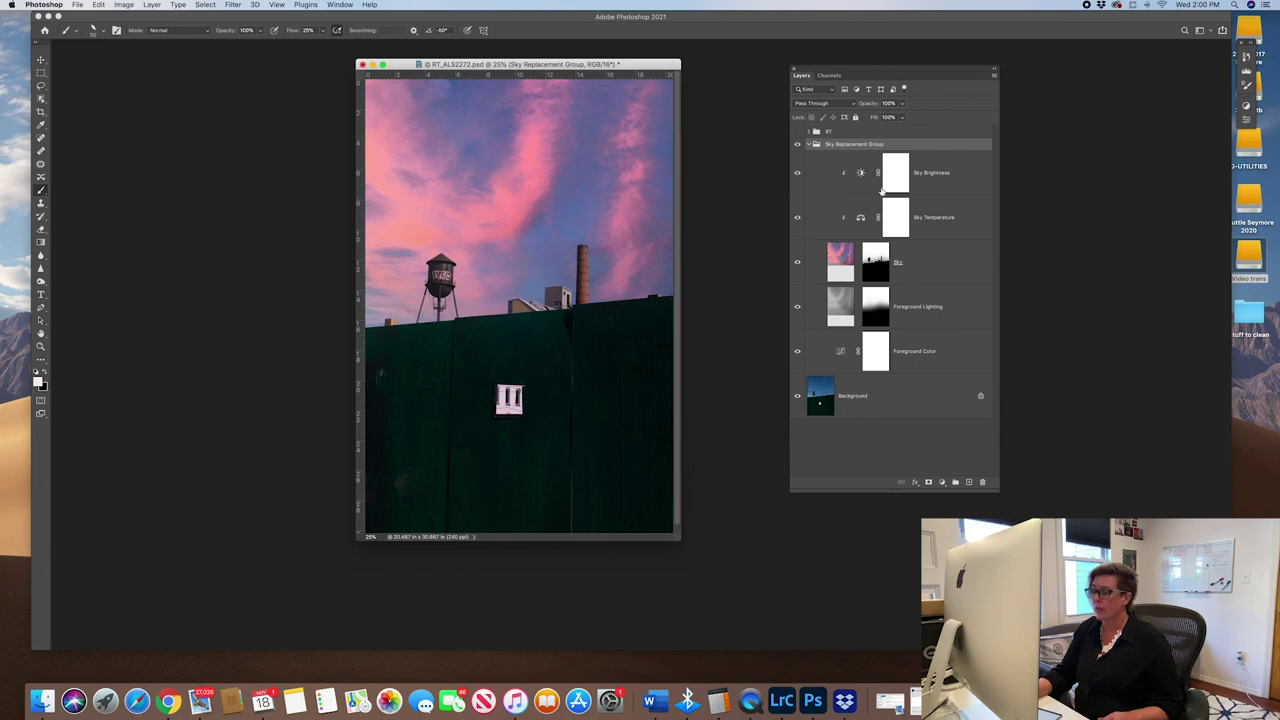
left_click(878, 262, "super")
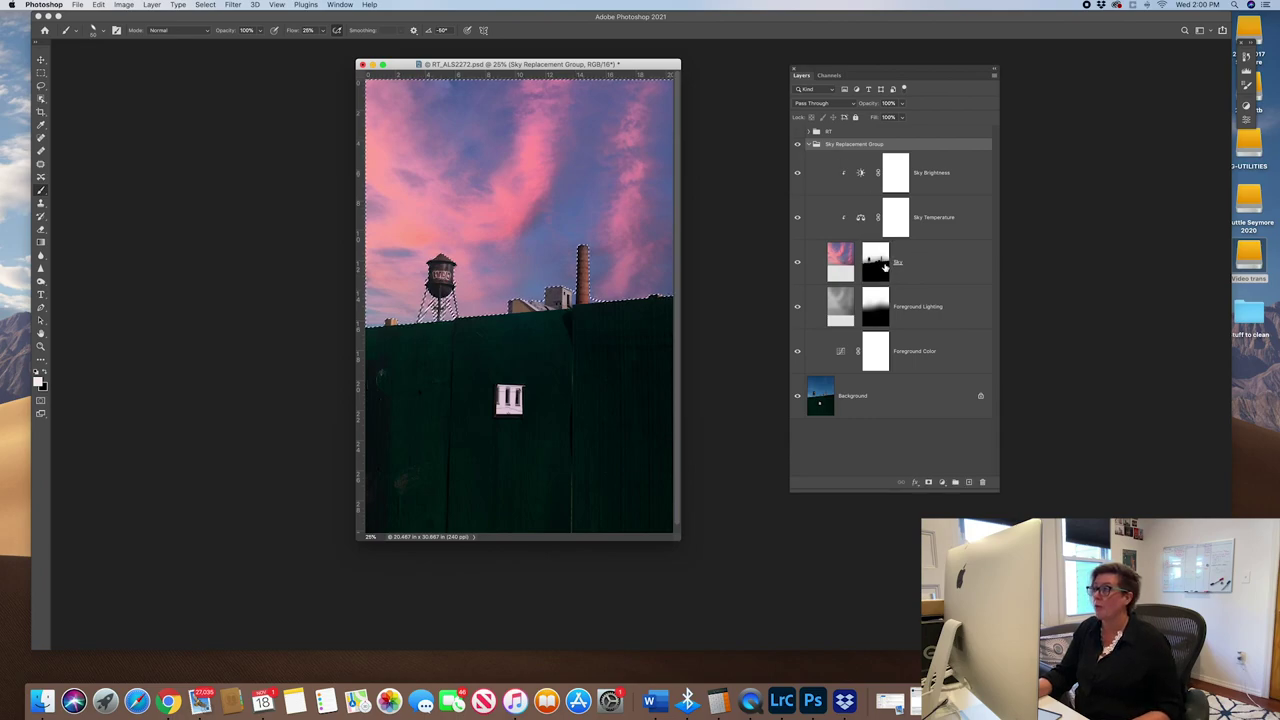
left_click(809, 144)
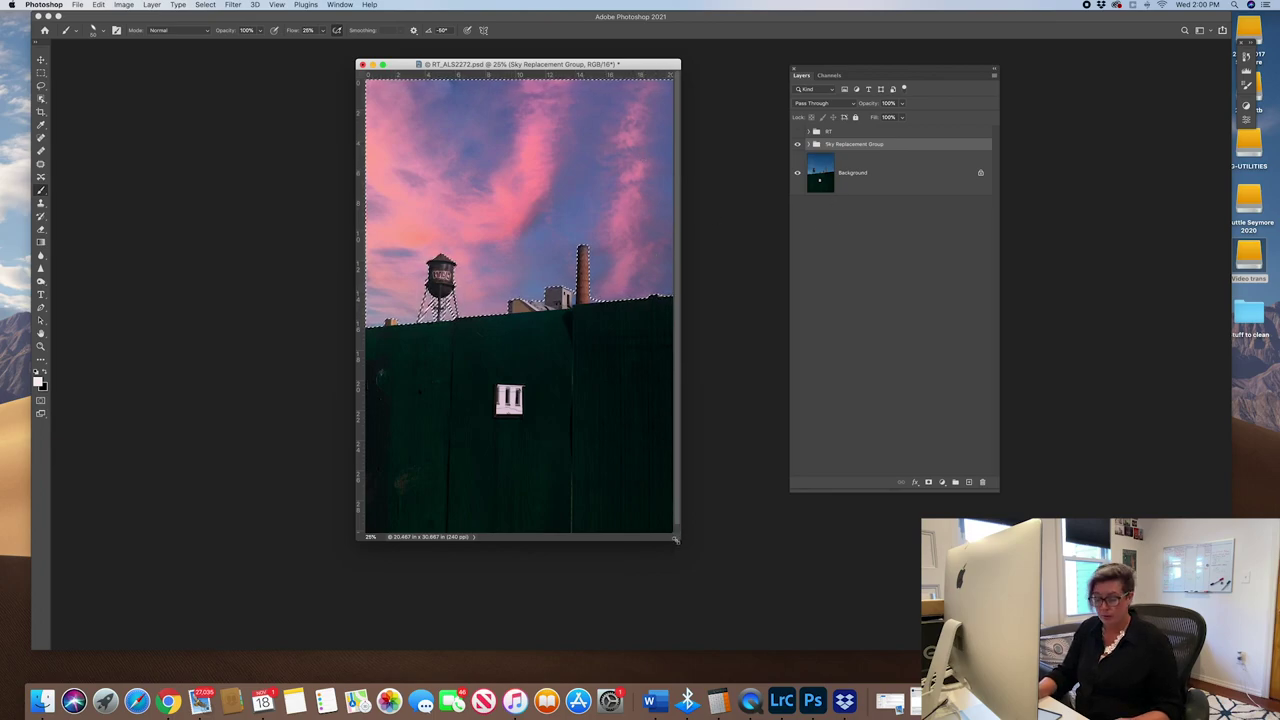
View the image full screen and invert the selection onto the dark fence foreground
key("super+d")
left_click_drag(679, 539, 712, 556)
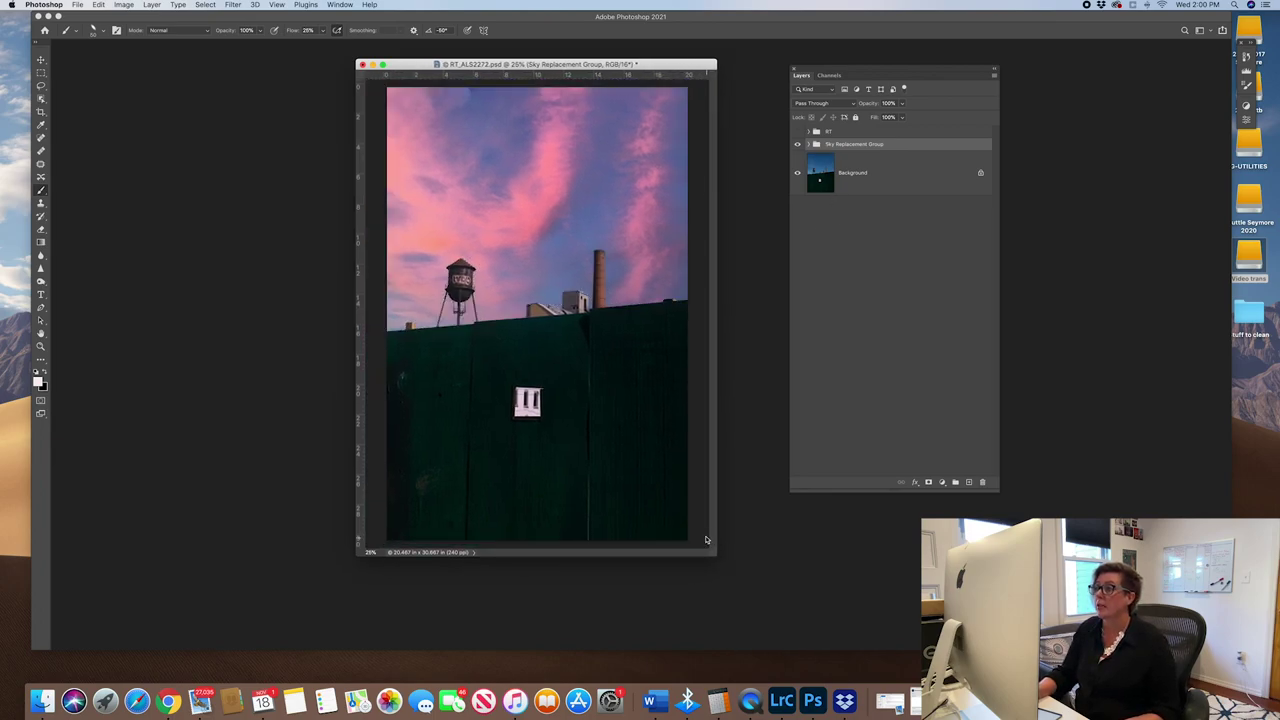
key("f")
left_click_drag(729, 314, 553, 242)
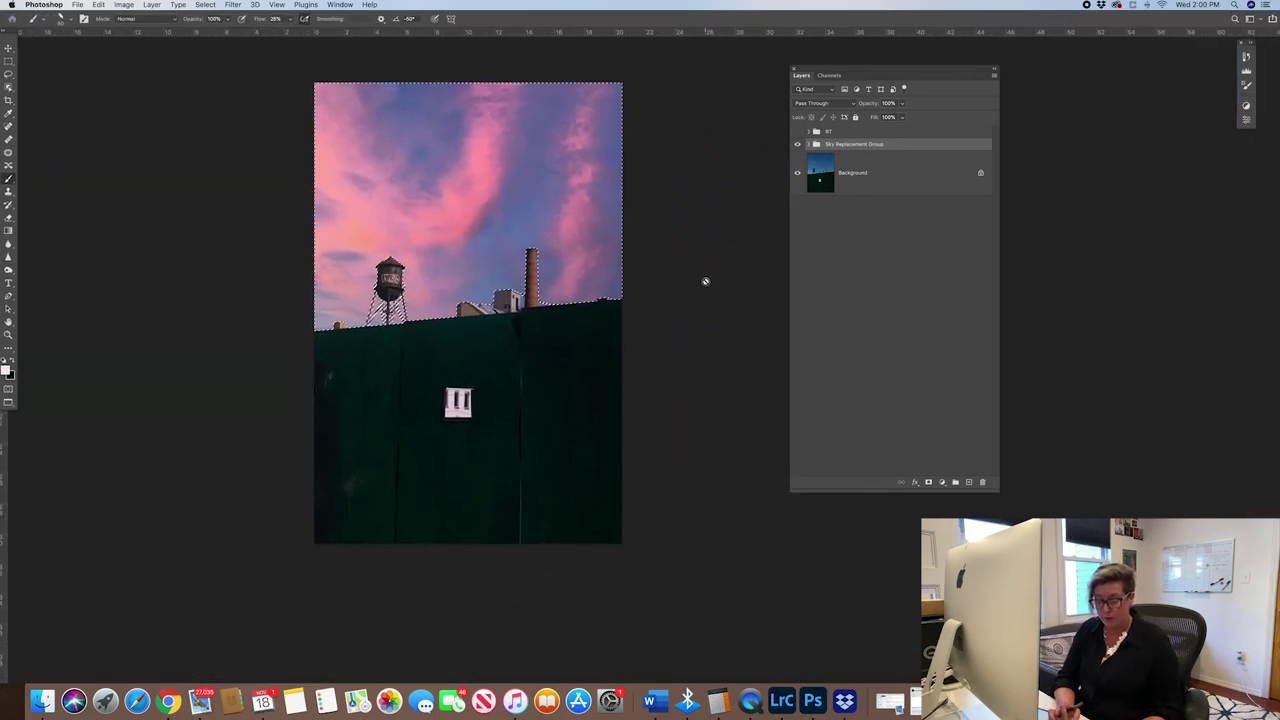
key("shift+super+i")
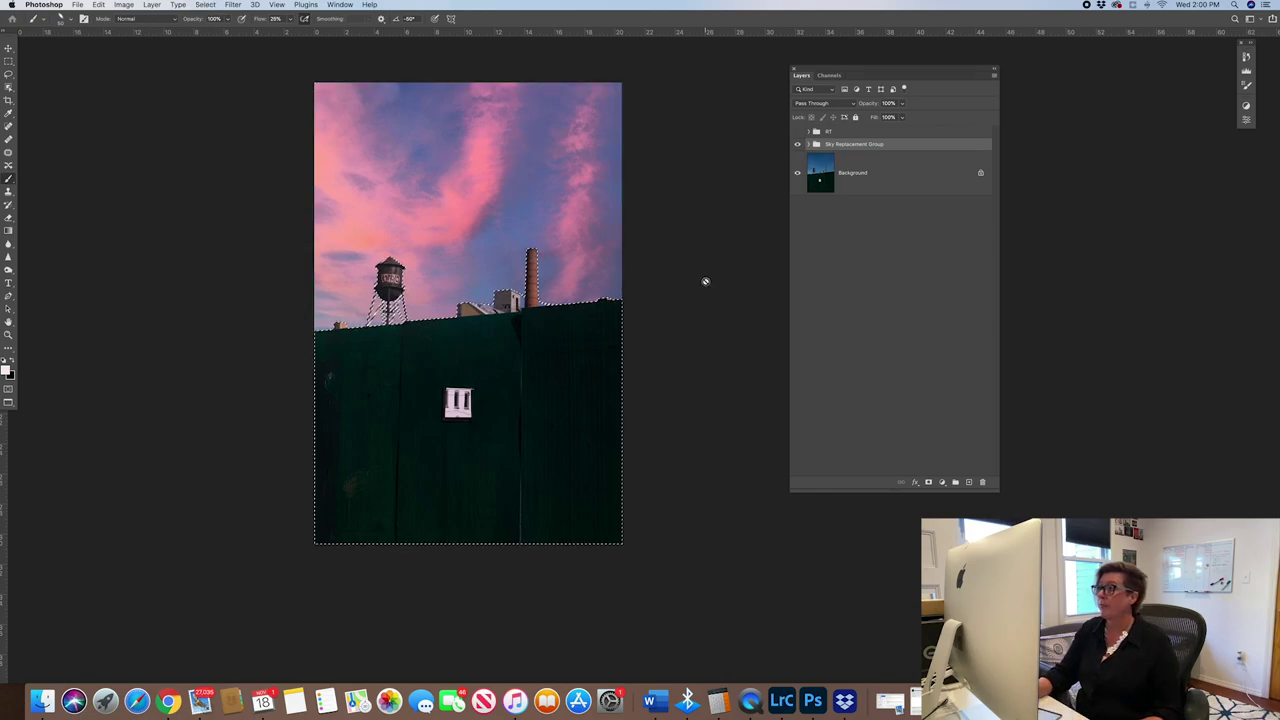
Add a masked Curves layer lifting RGB to about Input 174 / Output 202, then view Blue
left_click(1247, 119)
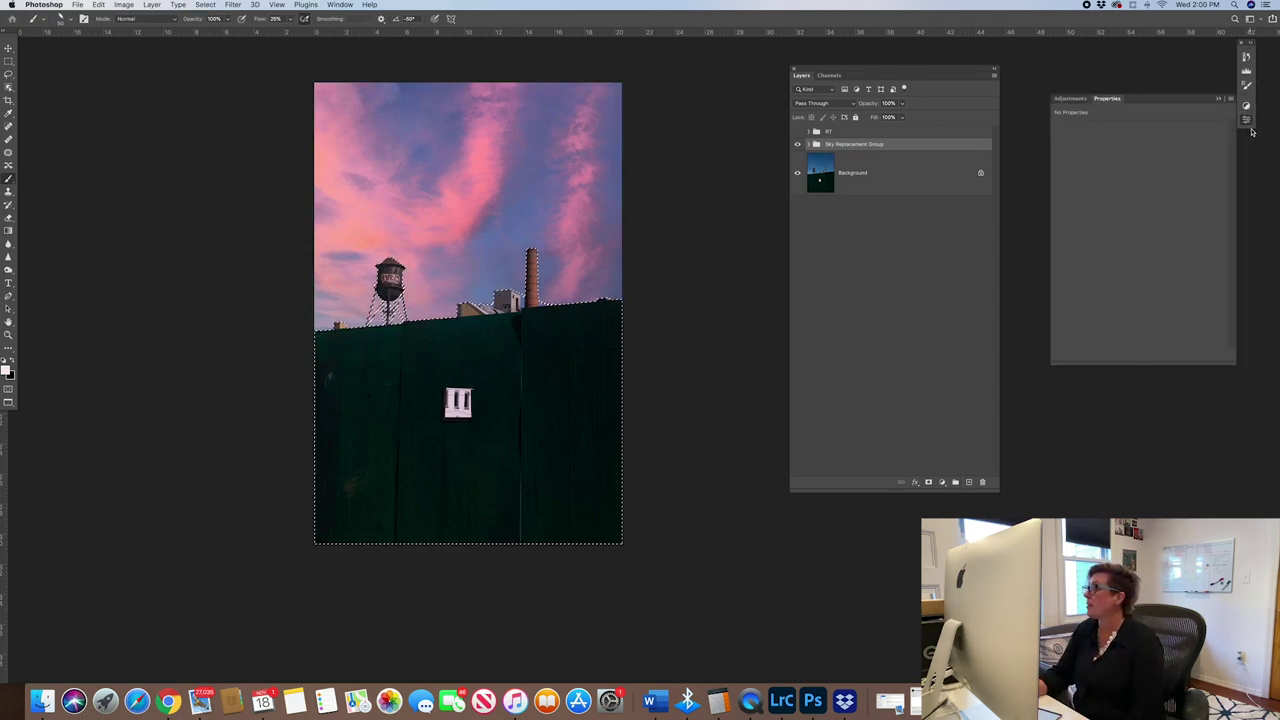
left_click(1070, 98)
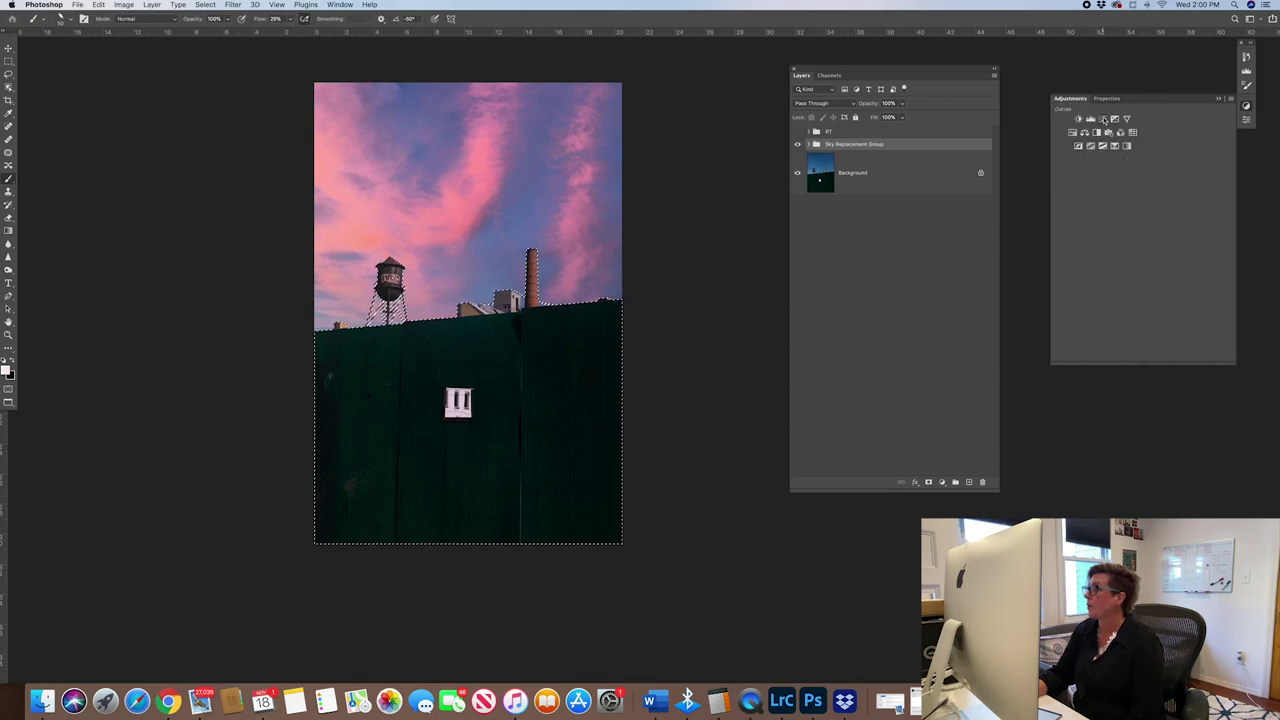
left_click(1104, 120)
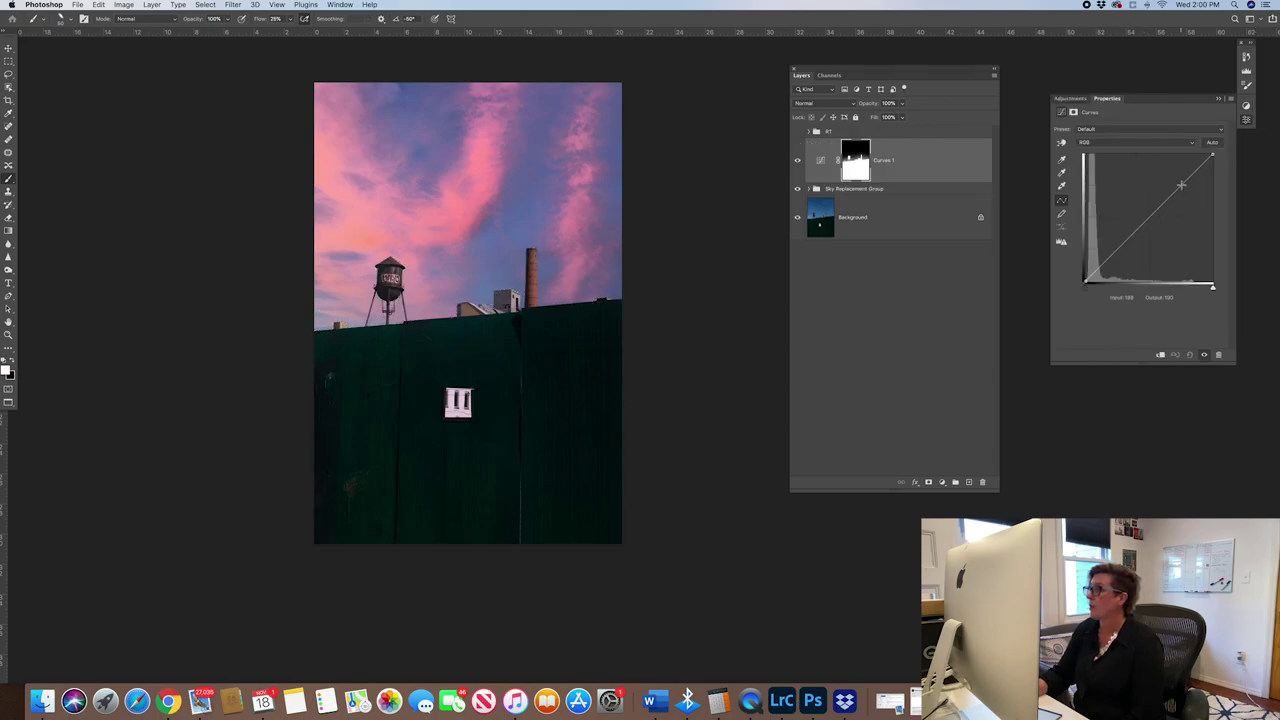
left_click_drag(1181, 185, 1171, 181)
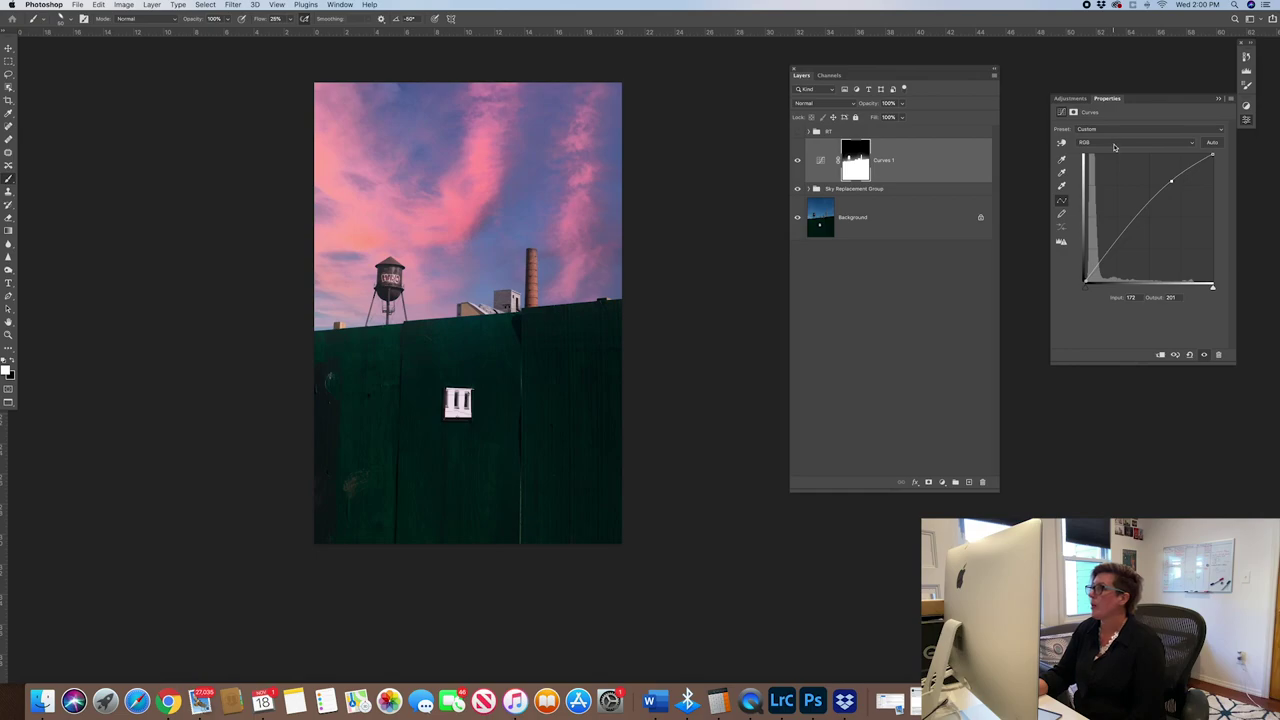
left_click(1114, 146)
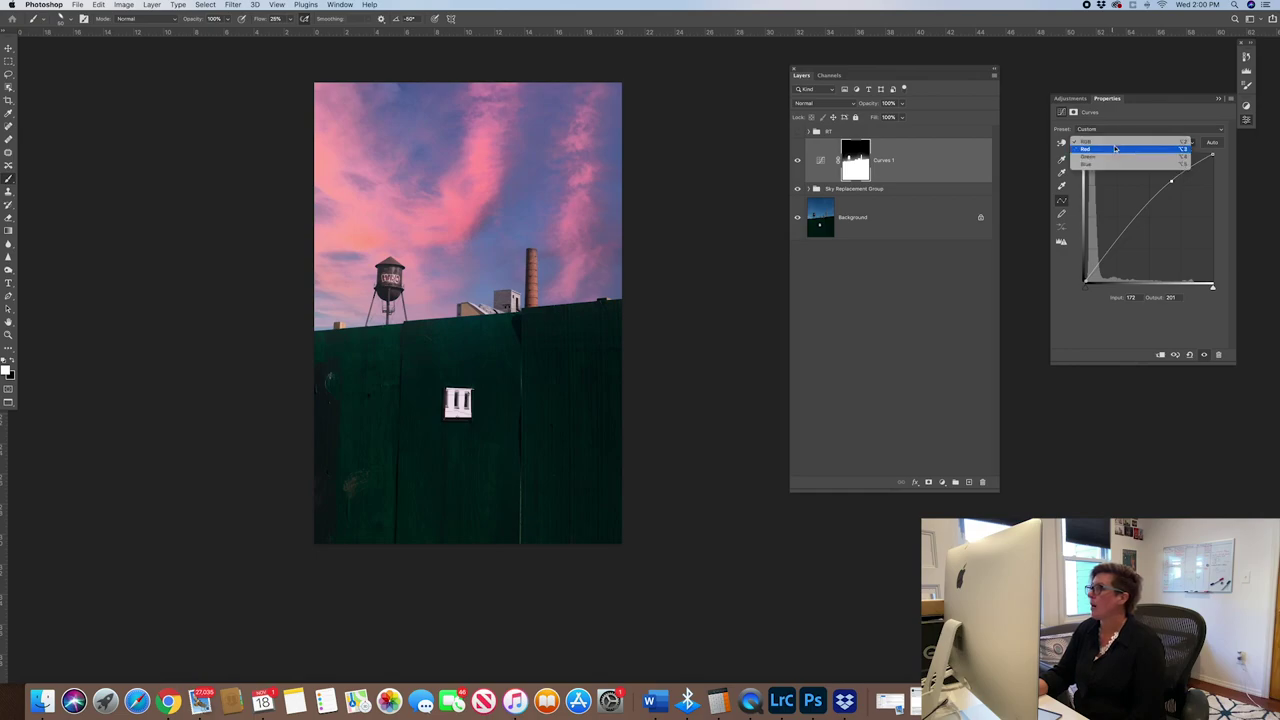
left_click(1151, 230)
key("alt+5")
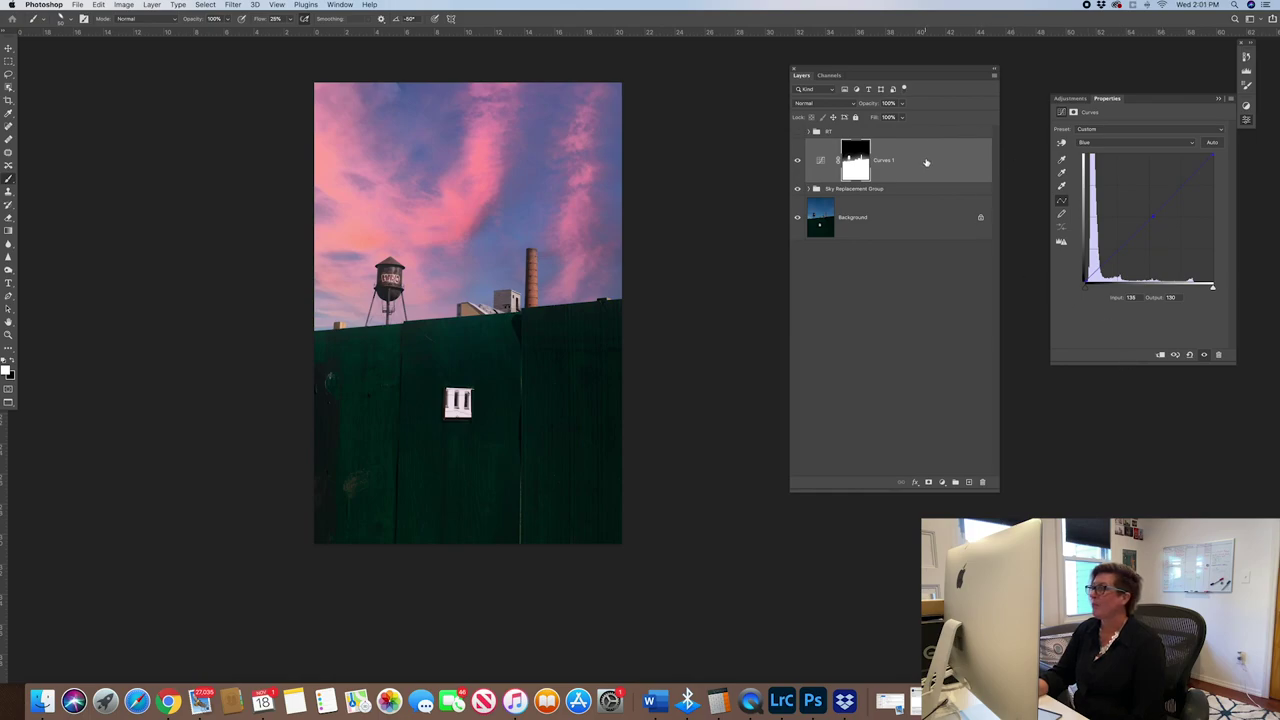
Toggle Curves 1 off and on to compare the brightened foreground
left_click(820, 160)
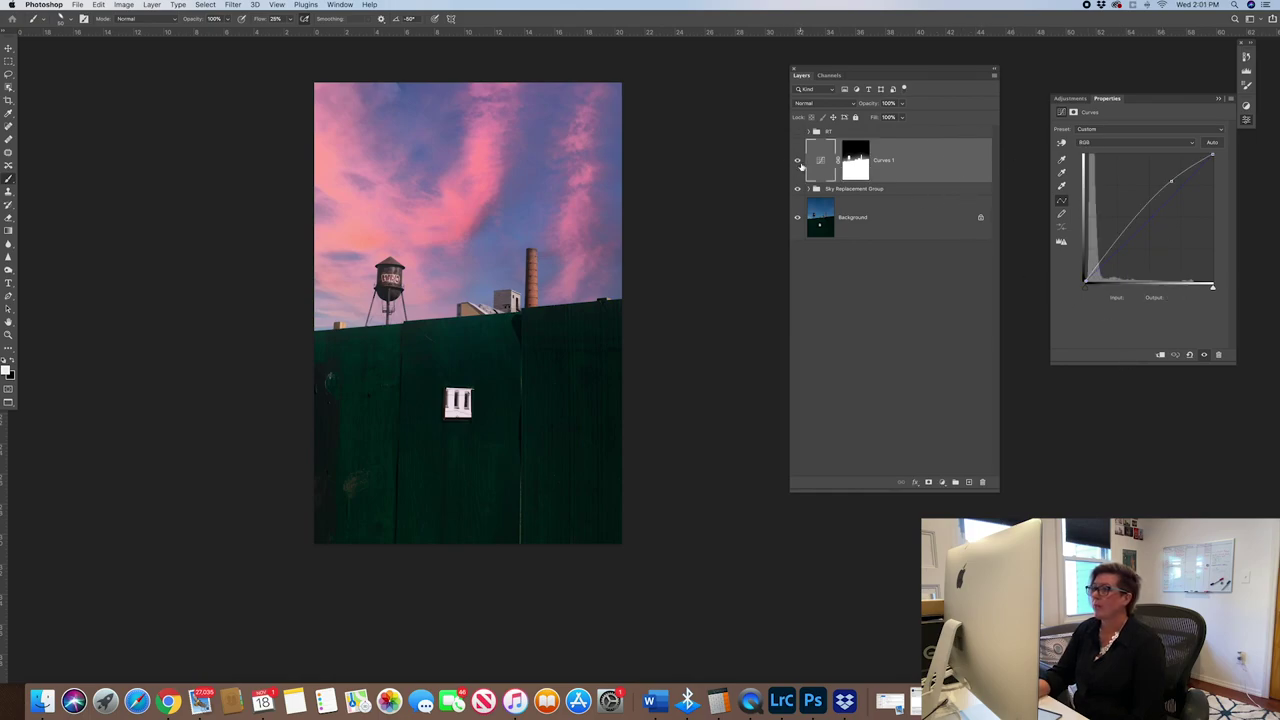
left_click(798, 160)
left_click(798, 160)
left_click(812, 189)
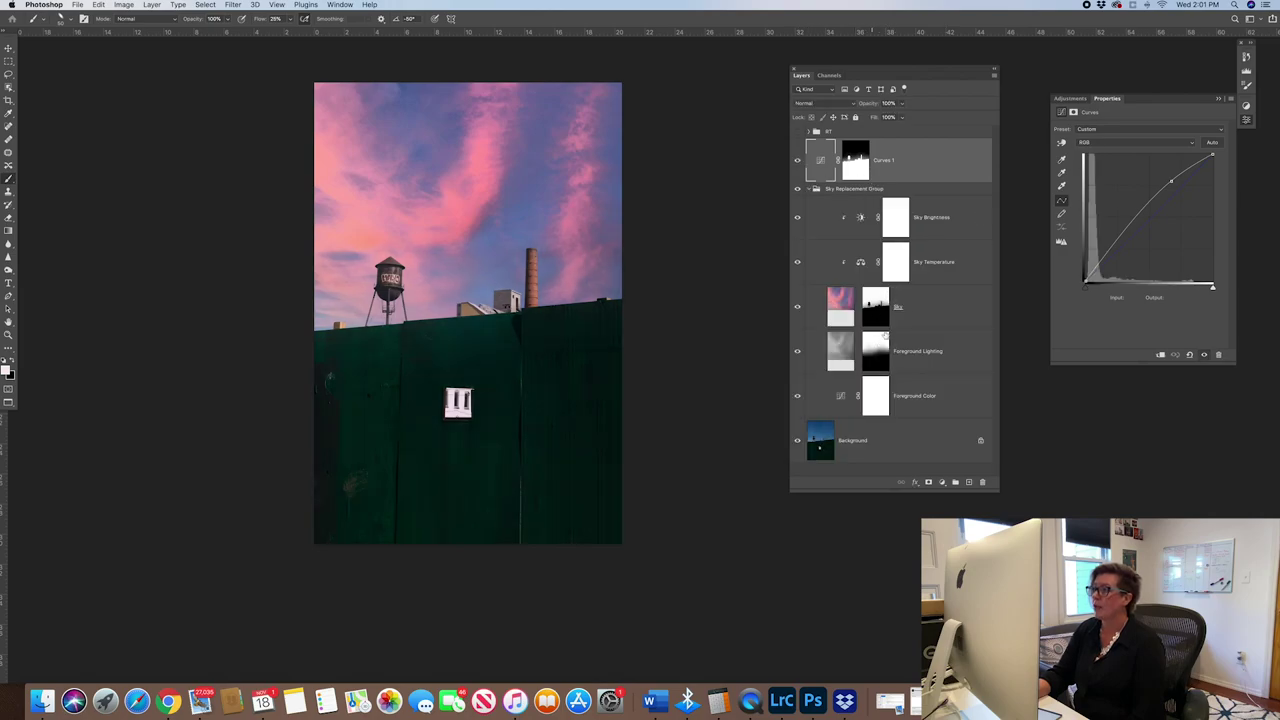
left_click(814, 189)
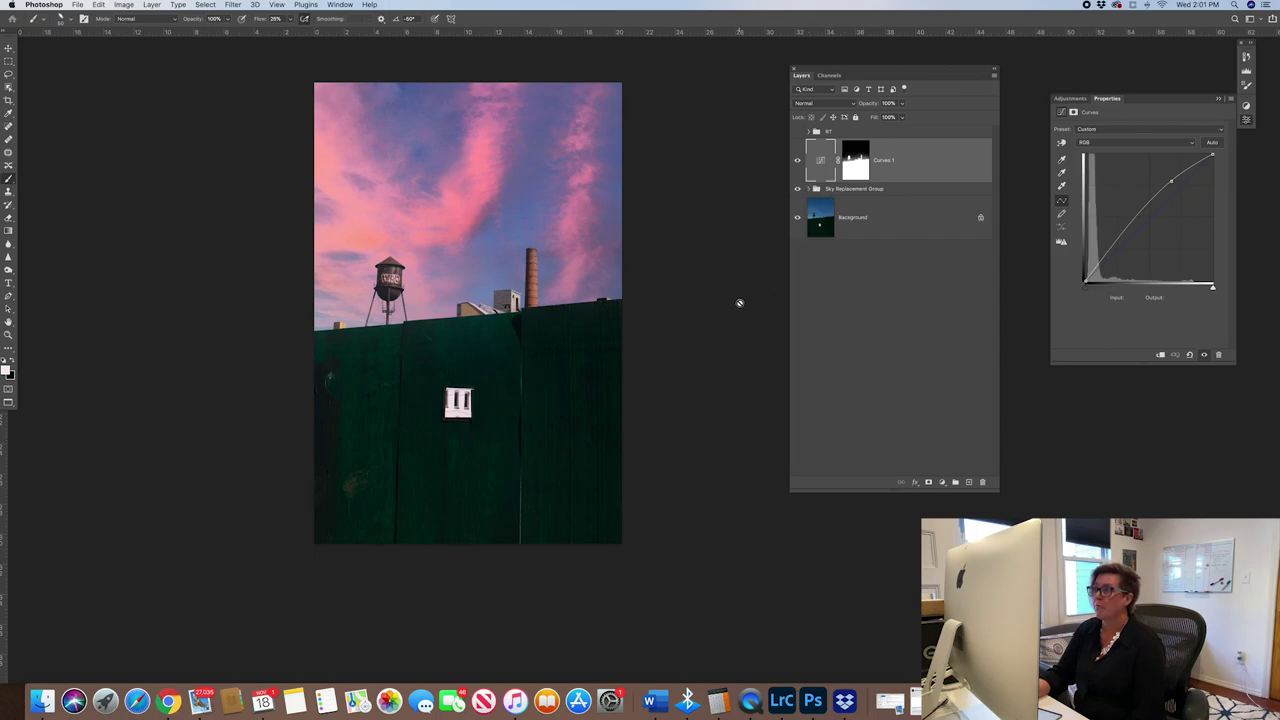
Group Curves 1 with the Sky Replacement Group as Group 1 and hide it
left_click(949, 190, "shift")
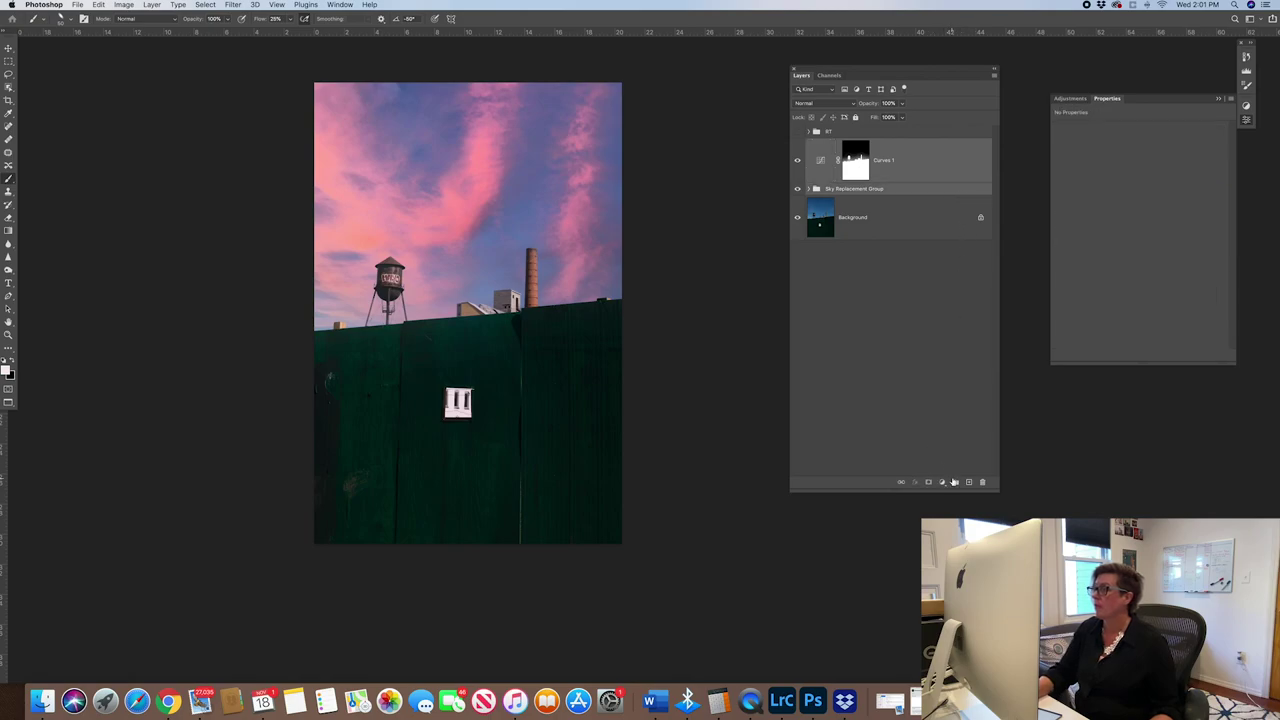
key("super+g")
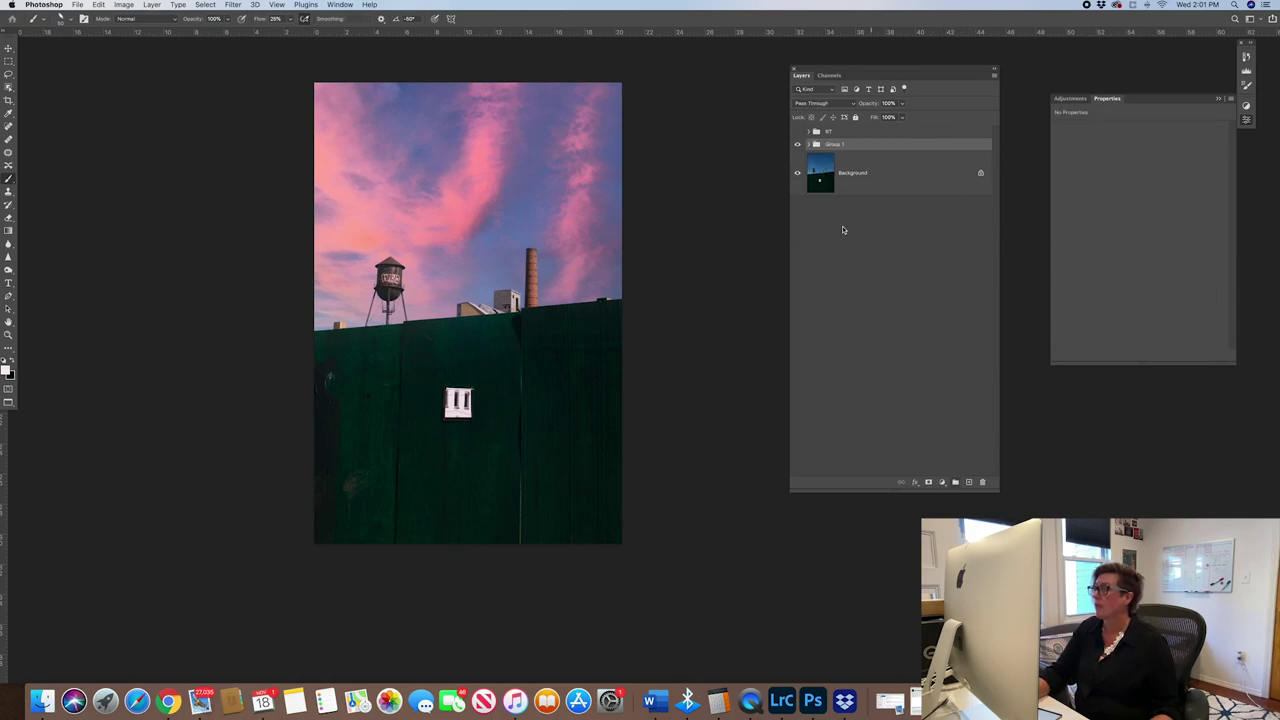
left_click(797, 144)
left_click(797, 144)
left_click(797, 144)
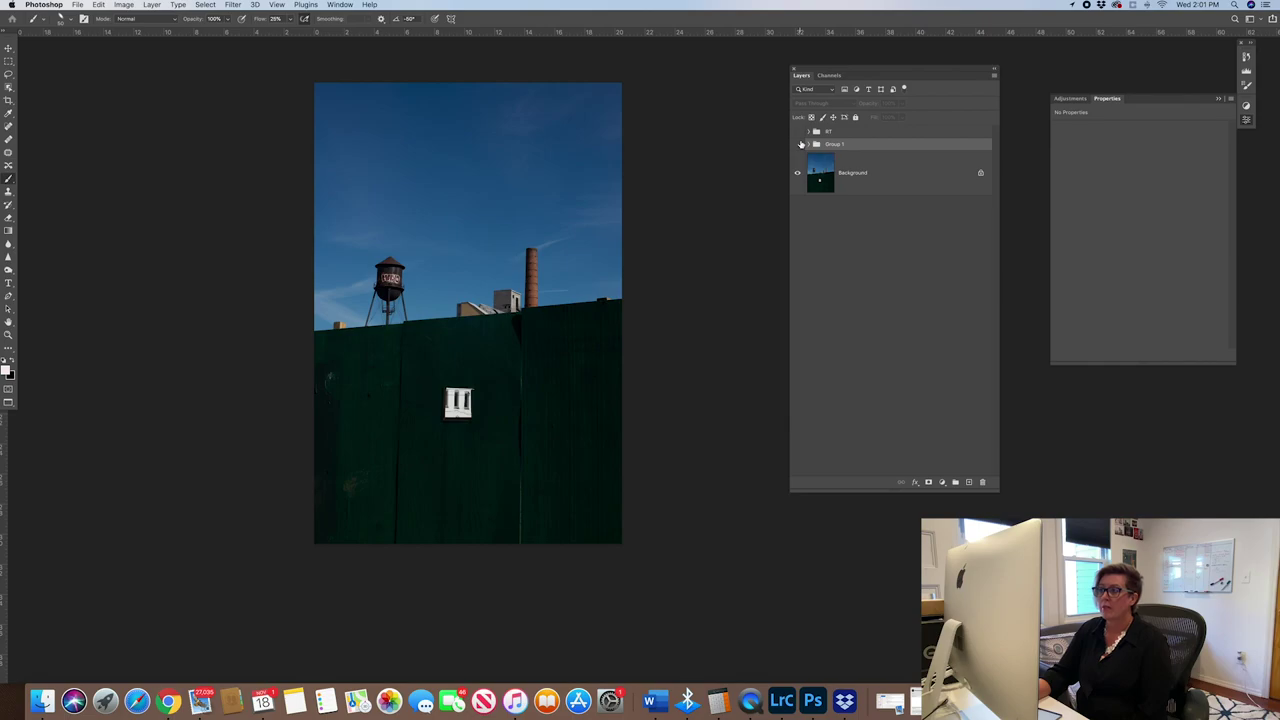
left_click(797, 144)
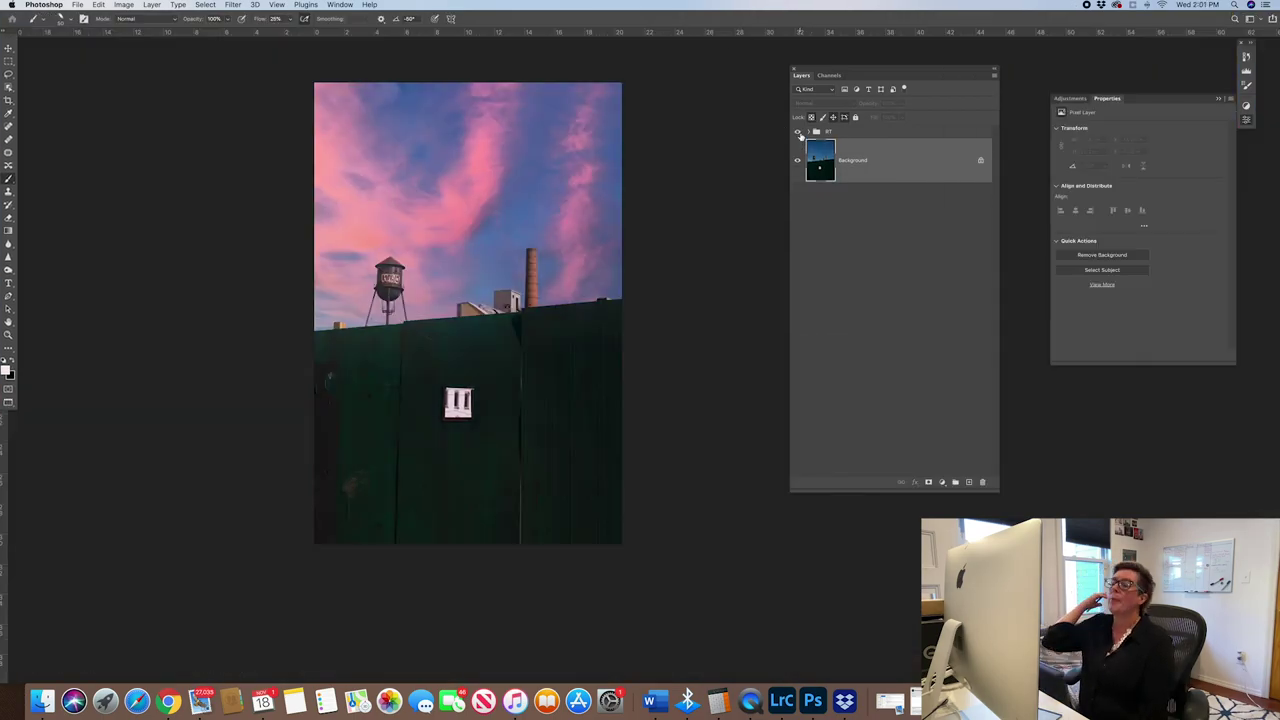
left_click(798, 132)
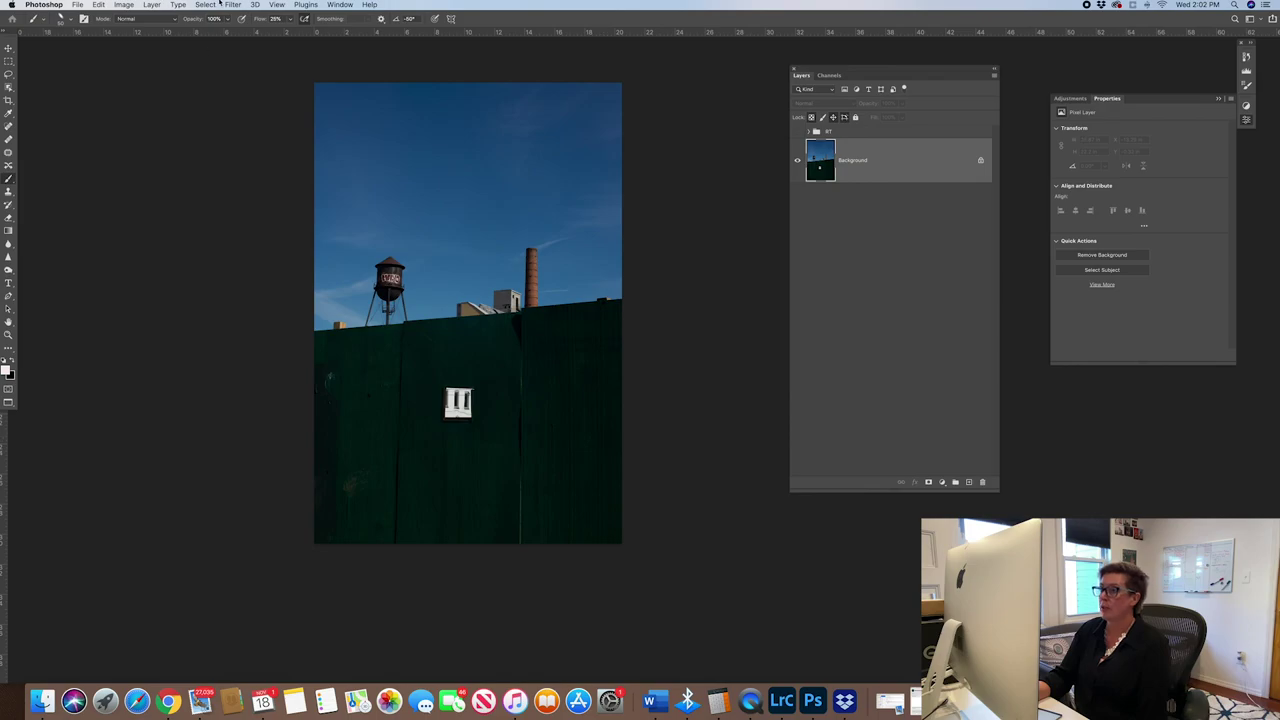
left_click(98, 5)
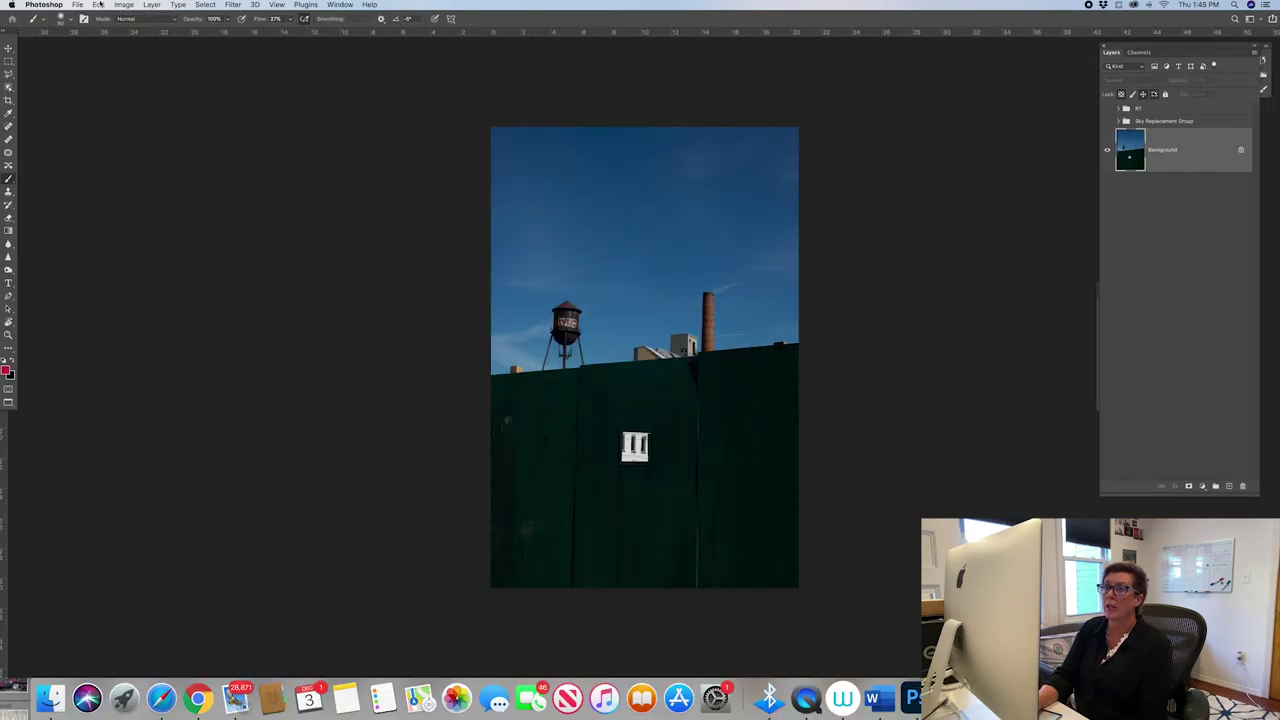
Start a new Sky Replacement and choose to import a custom sky image
left_click(98, 5)
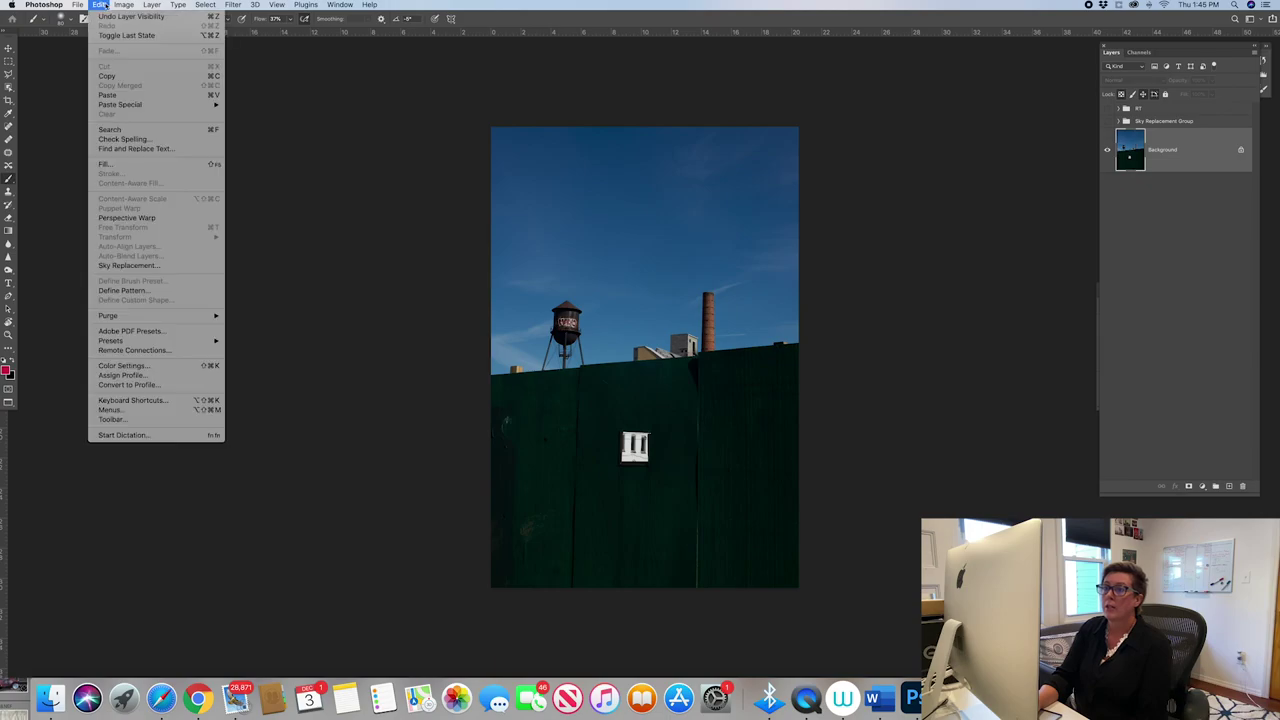
left_click(116, 266)
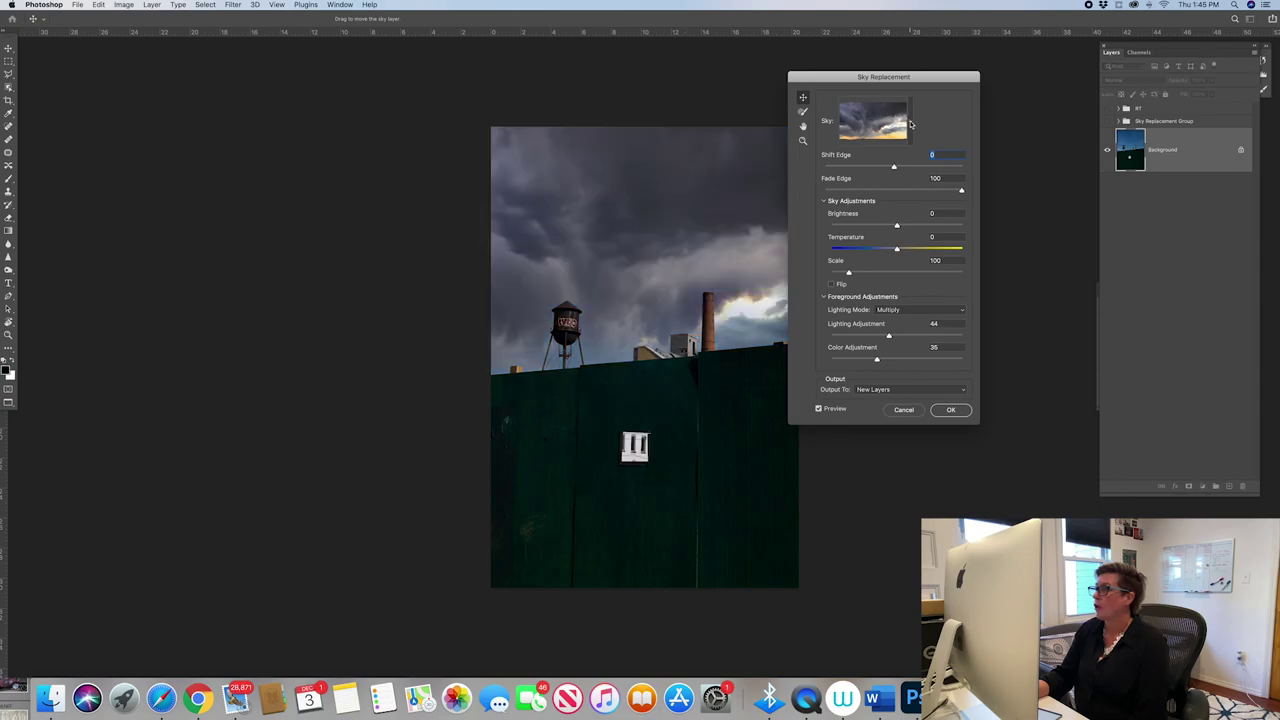
left_click(912, 123)
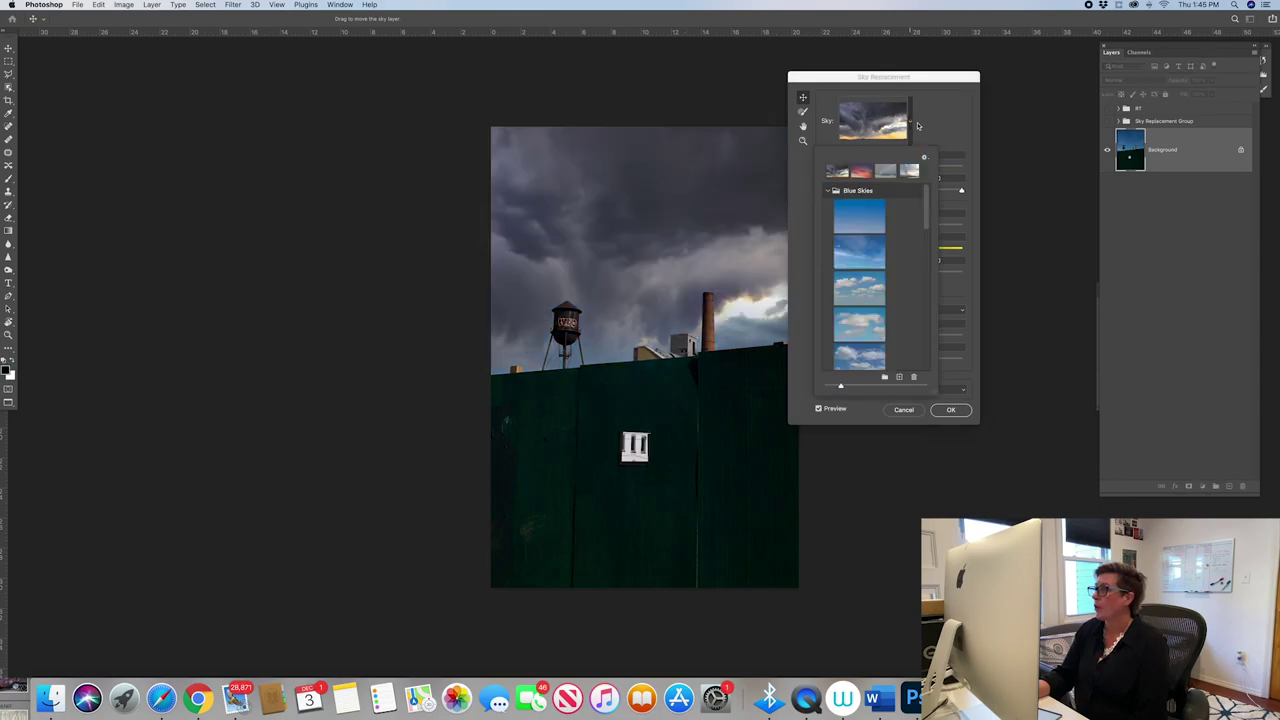
left_click(899, 377)
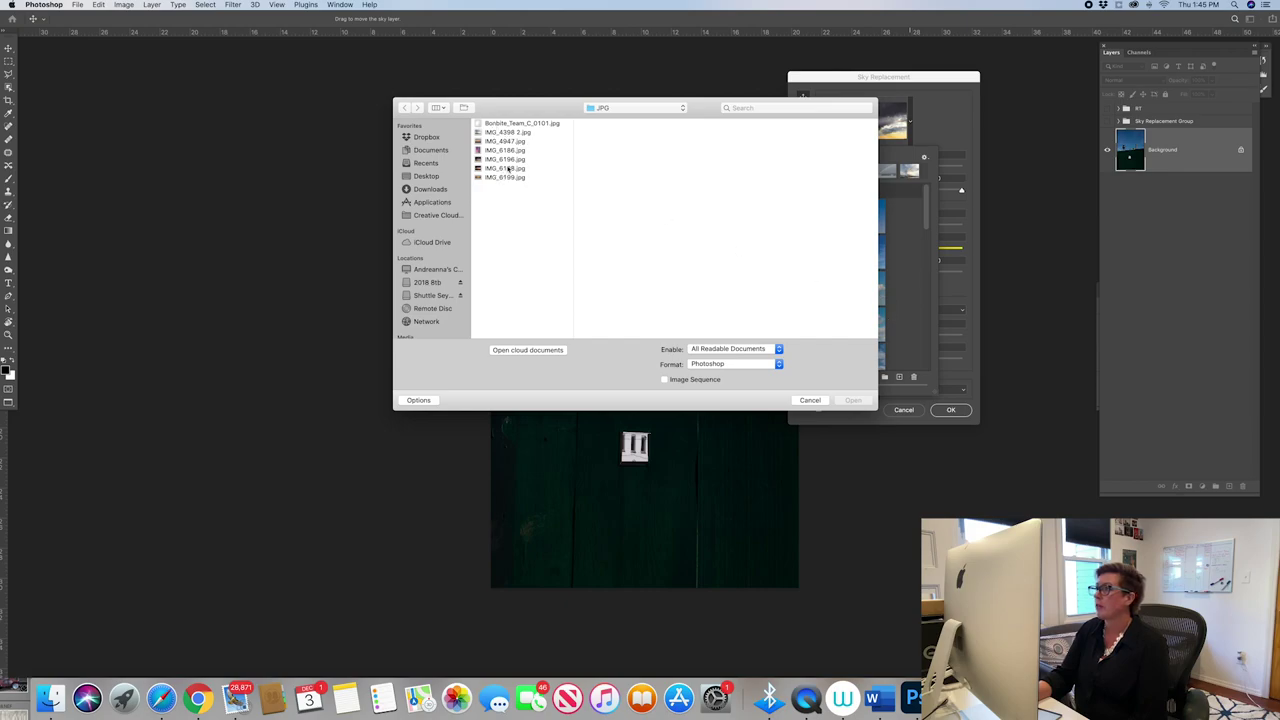
Import IMG_4398 2.jpg from the JPG folder and name the new sky 'moody sky'
left_click(614, 109)
left_click(615, 118)
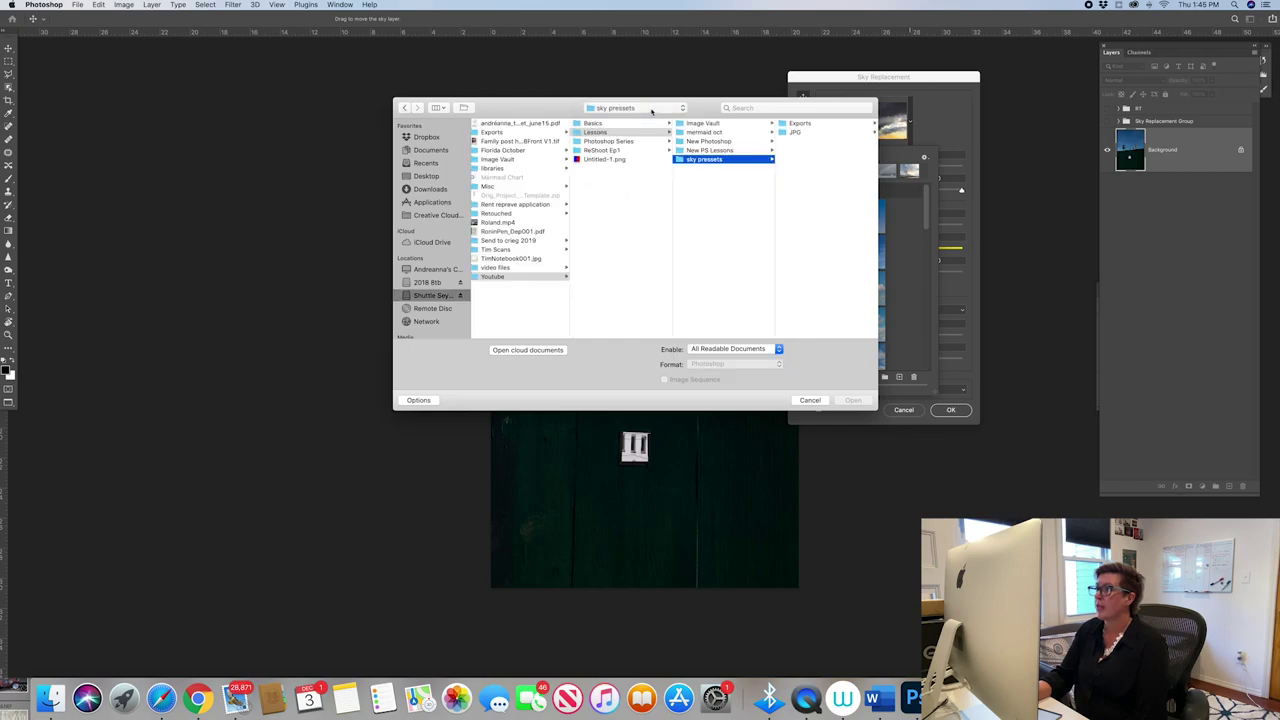
left_click(796, 132)
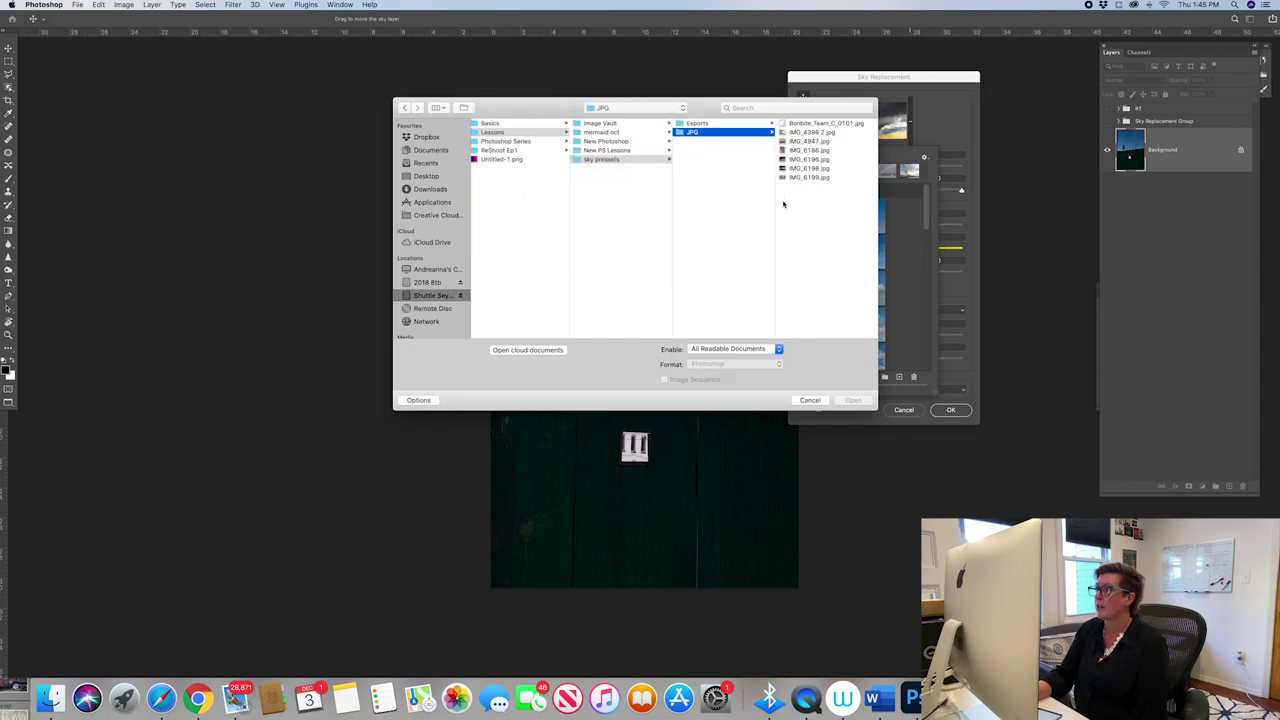
left_click(812, 133)
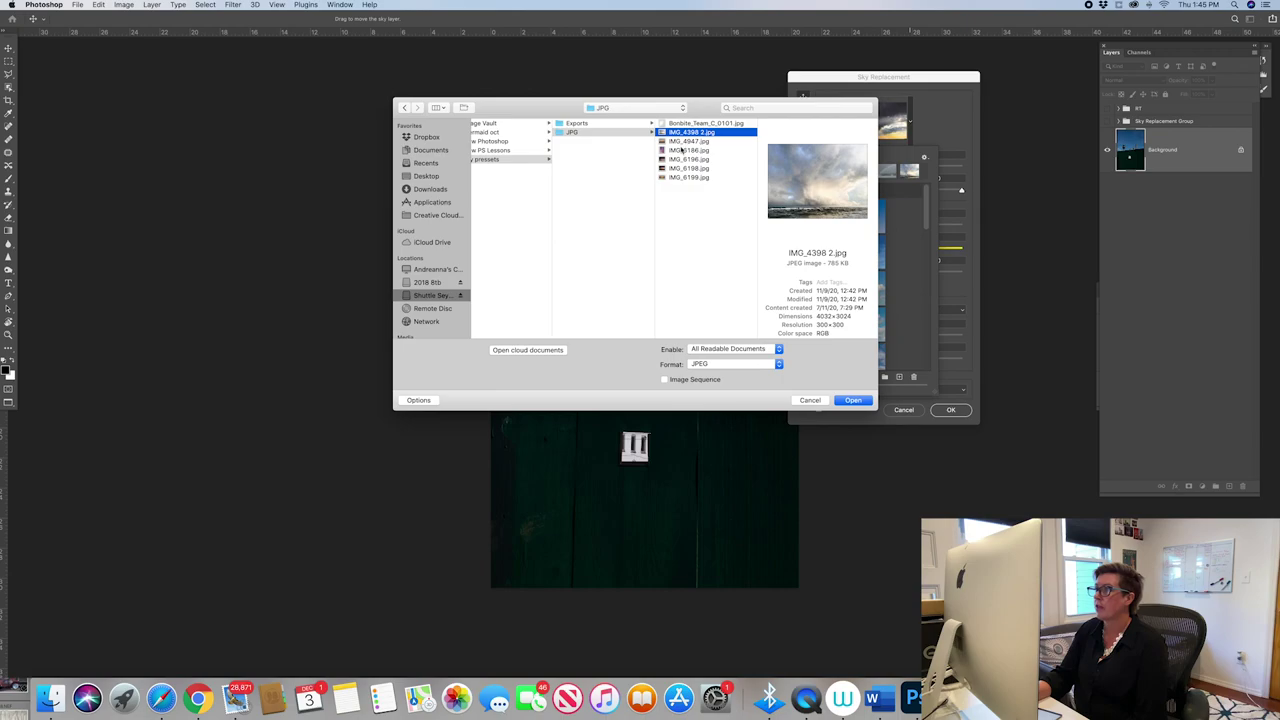
left_click(681, 141)
left_click(677, 132)
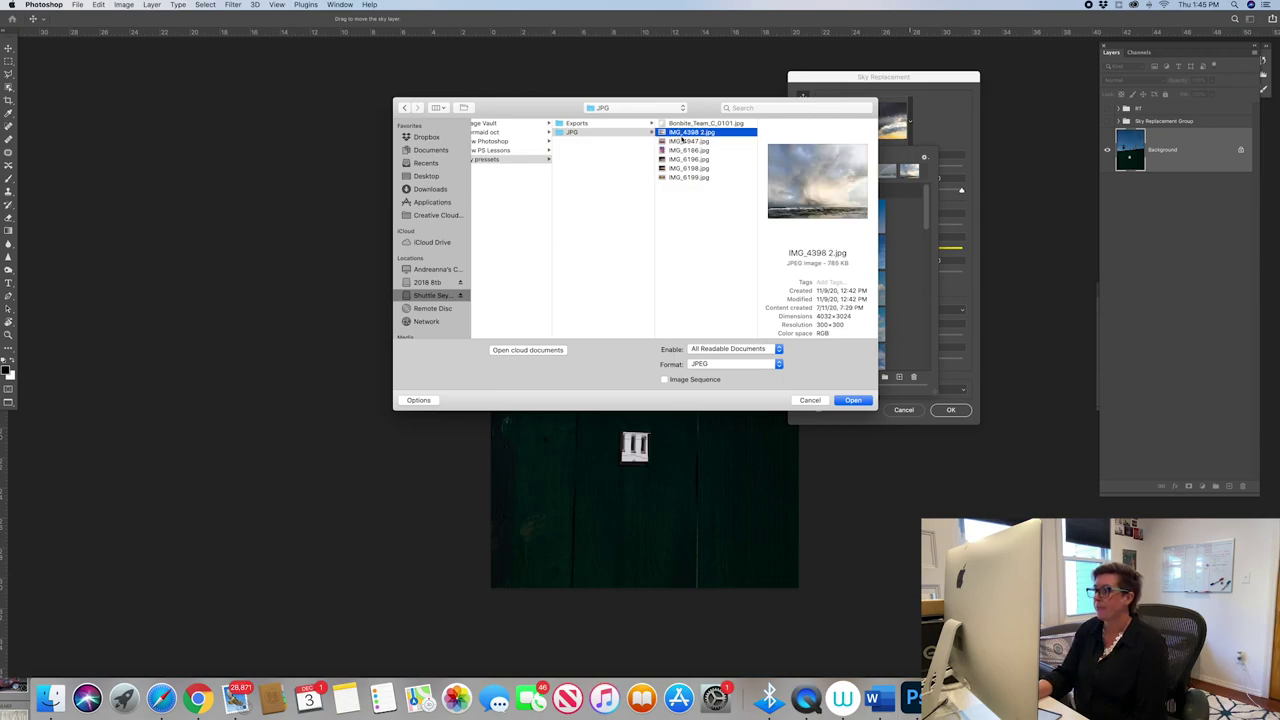
left_click(865, 402)
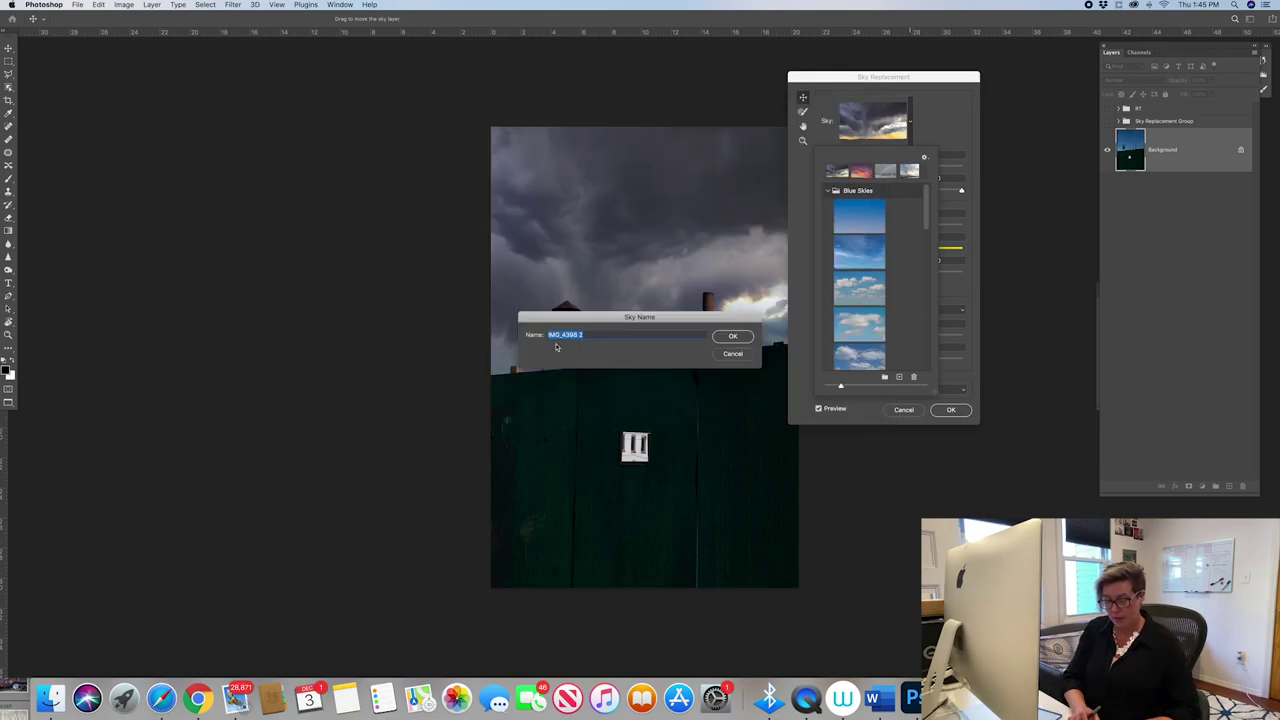
key("BackSpace")
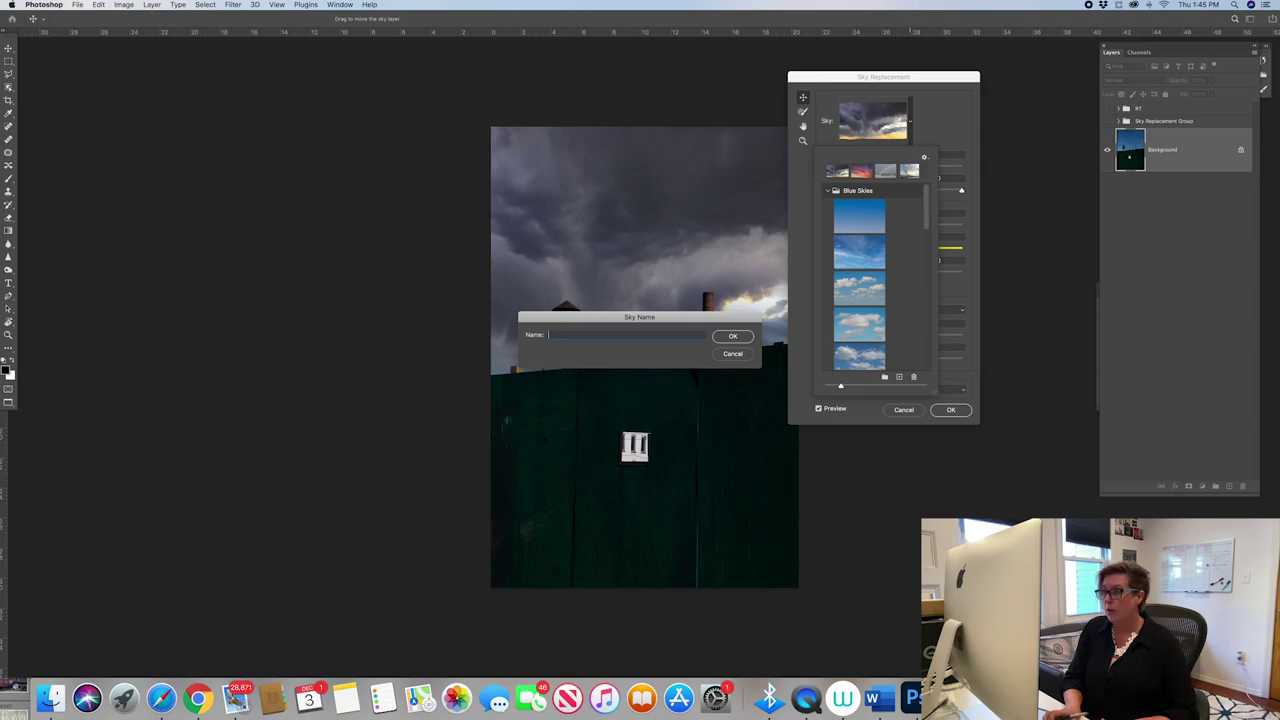
type("moody")
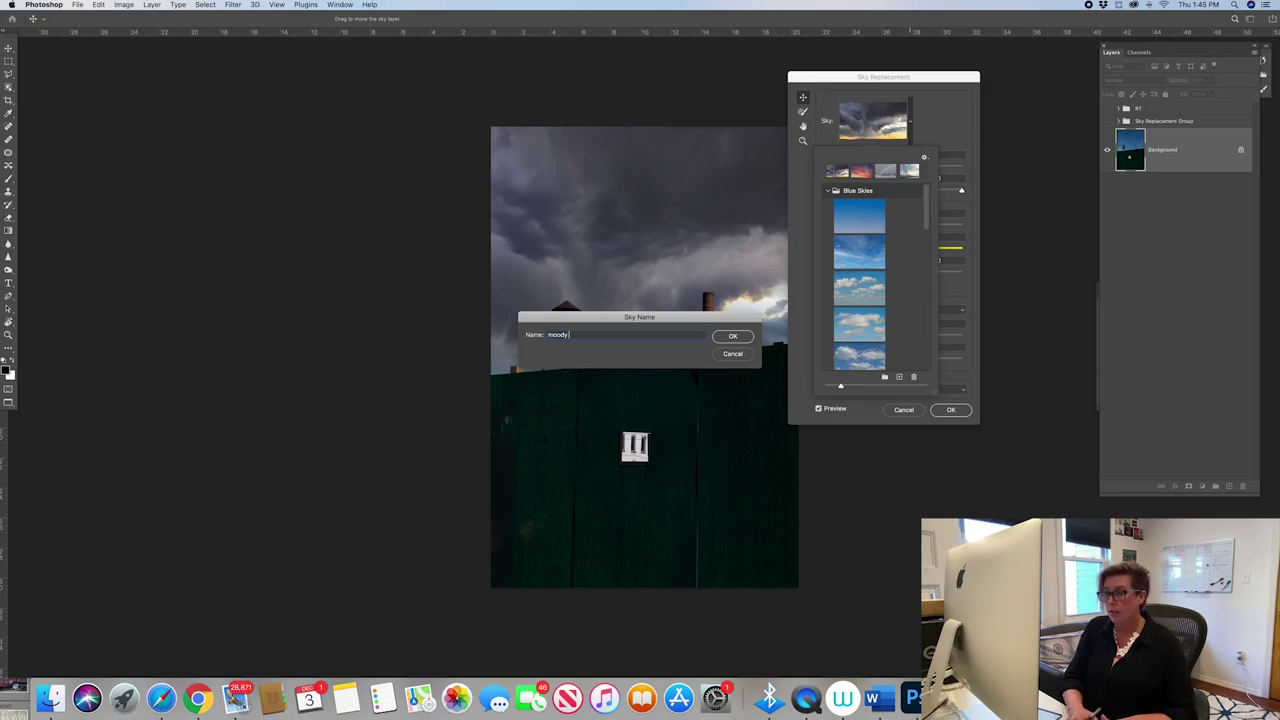
type(" sky")
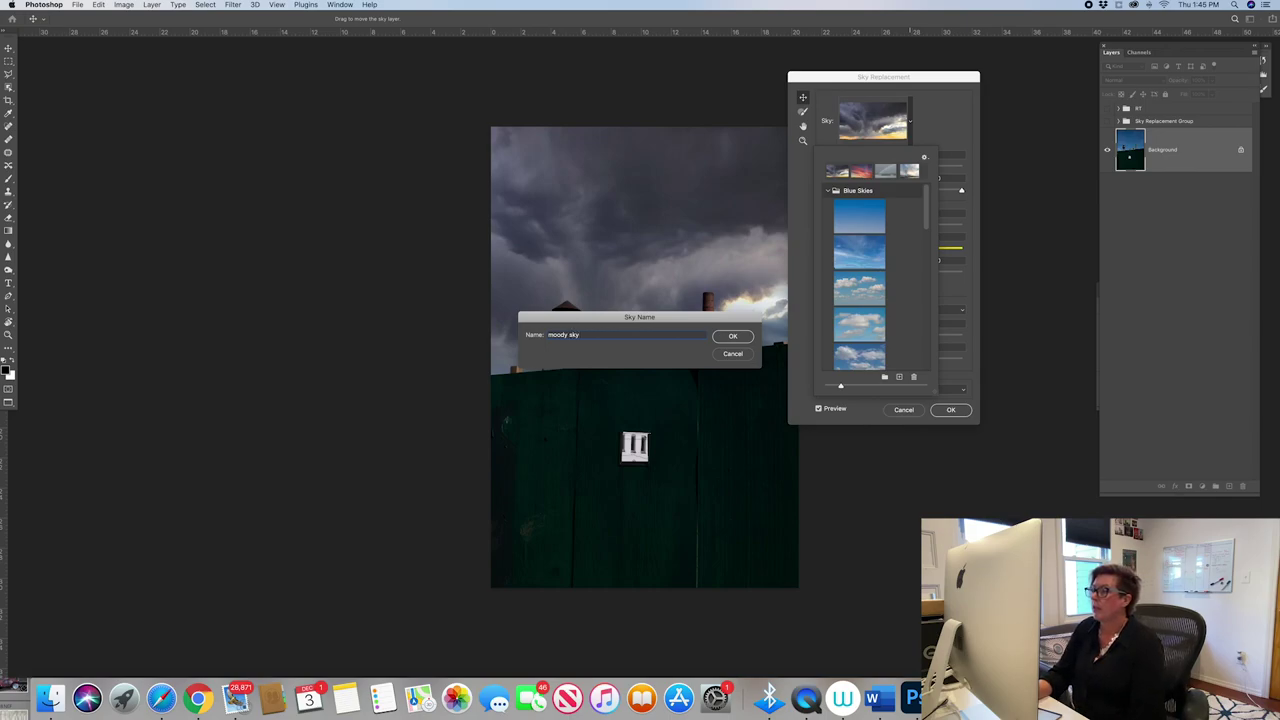
Add the moody sky preset, then launch Sky Replacement on the bridge photo's Background layer
left_click(745, 338)
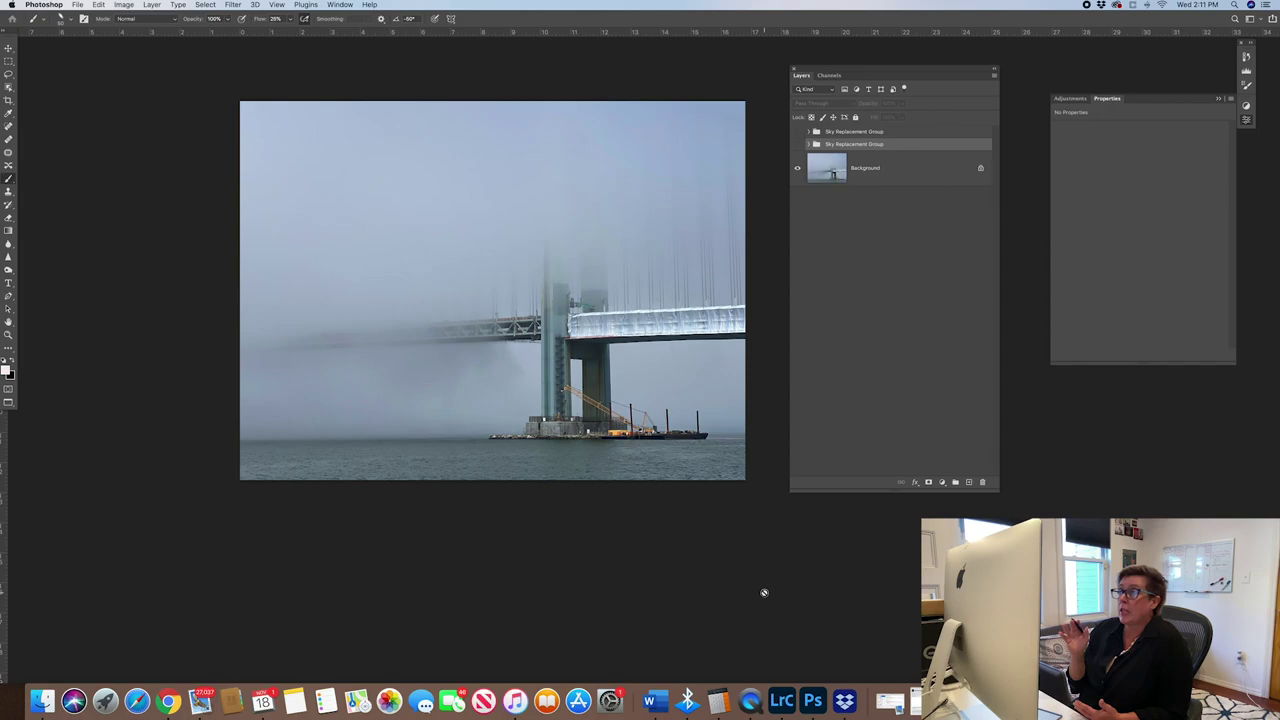
left_click(98, 5)
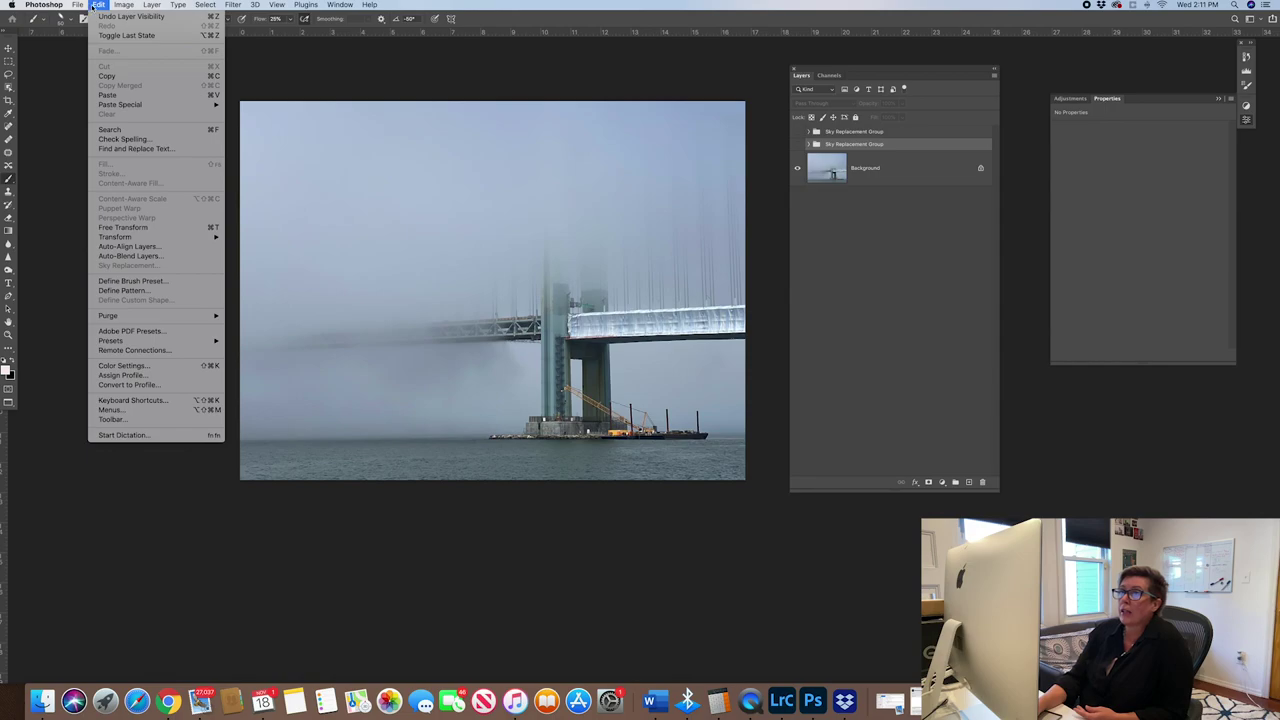
mouse_move(124, 5)
left_click(869, 175)
left_click(922, 182)
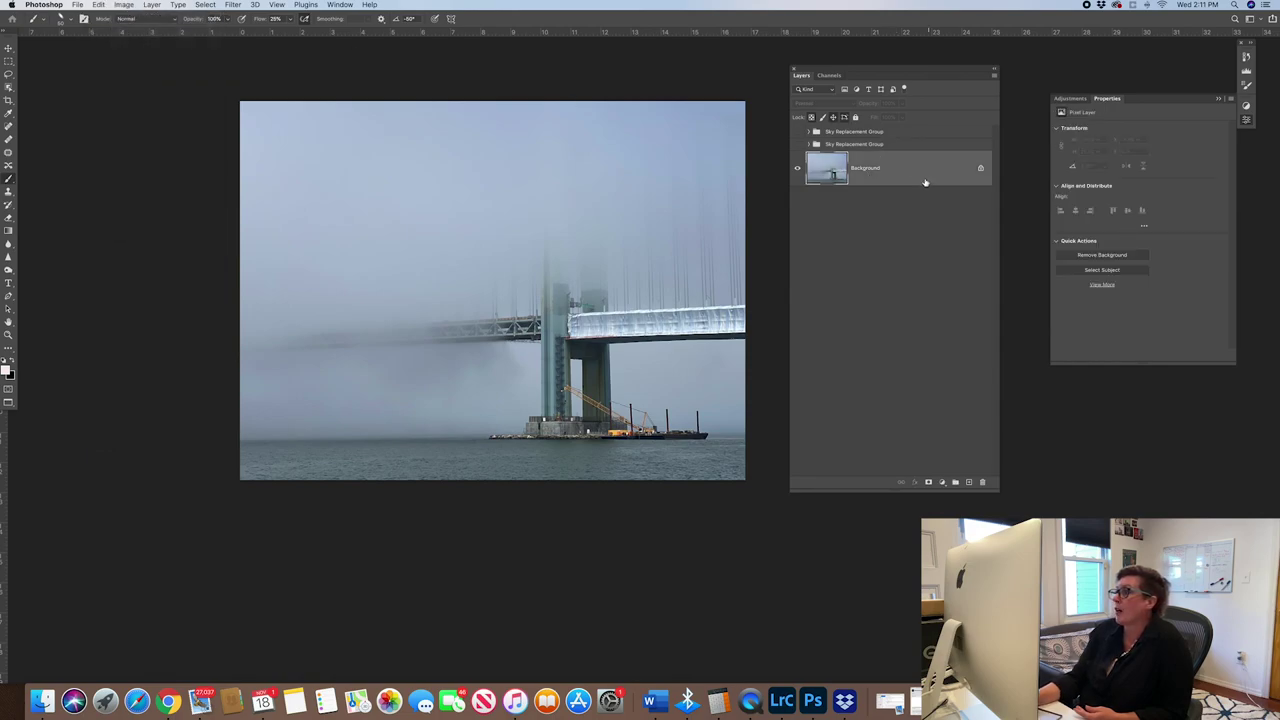
left_click(99, 5)
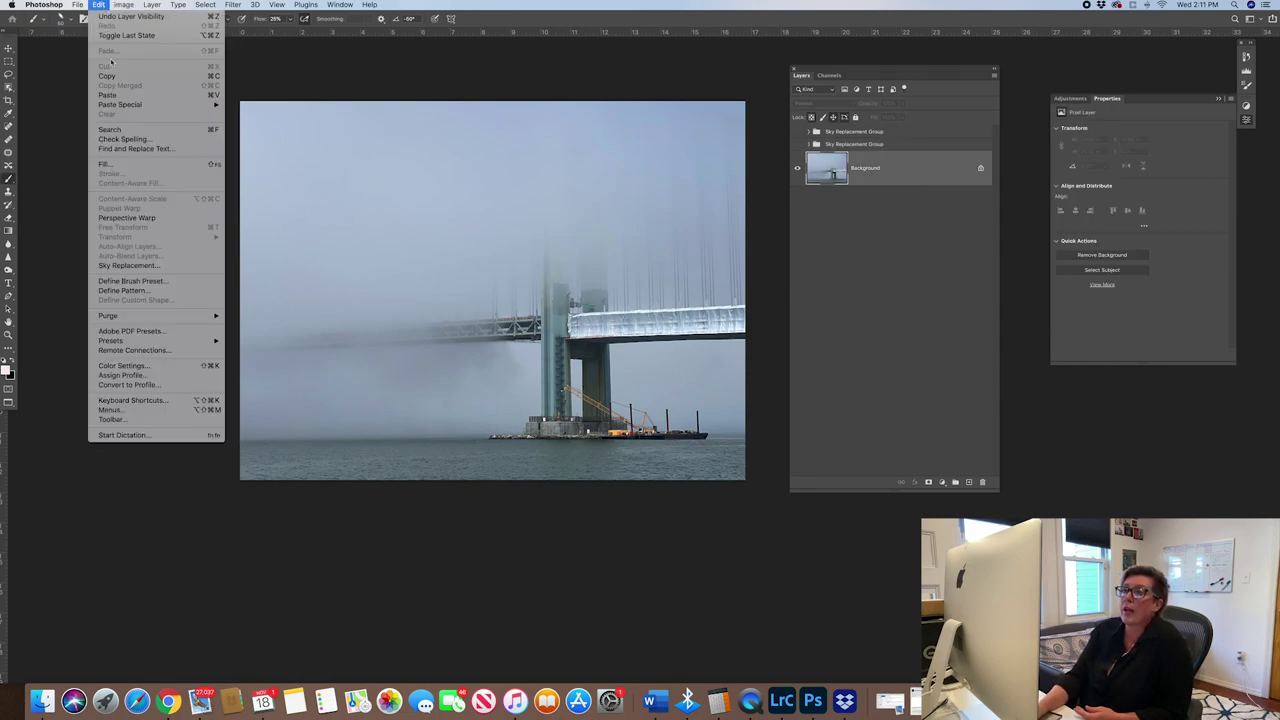
left_click(156, 267)
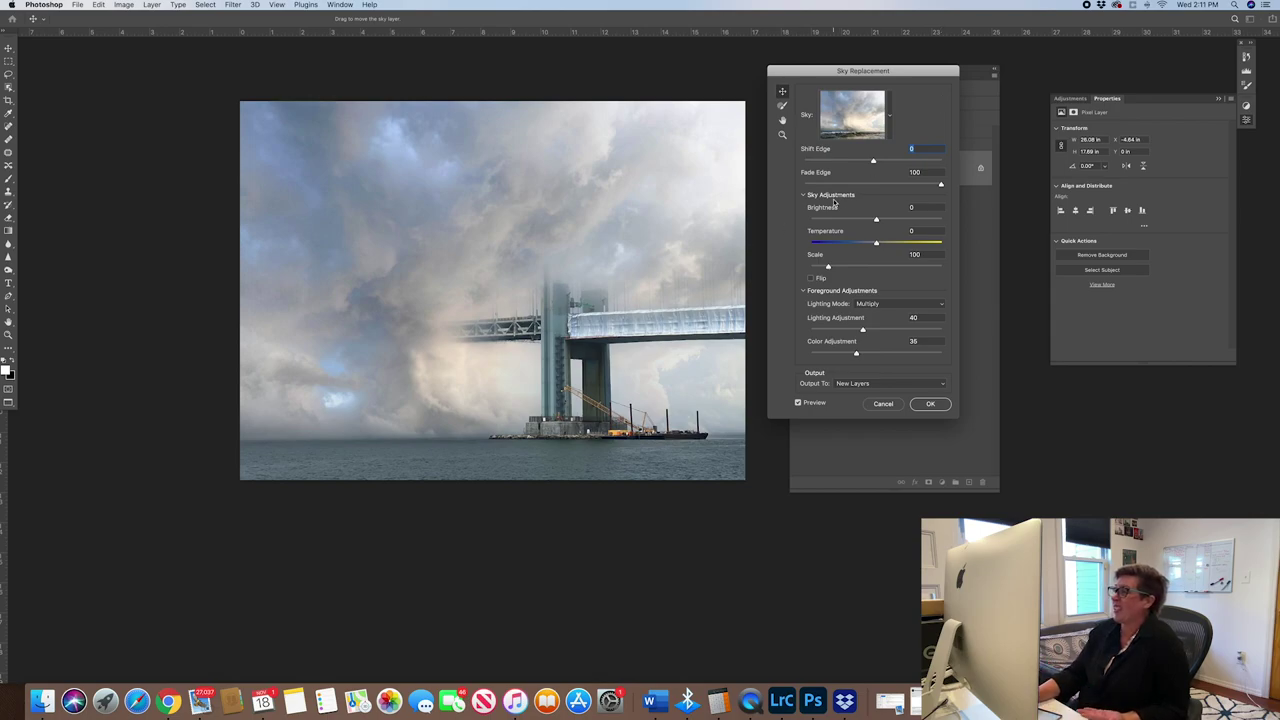
Pick the rainbow sky thumbnail from the Spectacular preset group
left_click(891, 126)
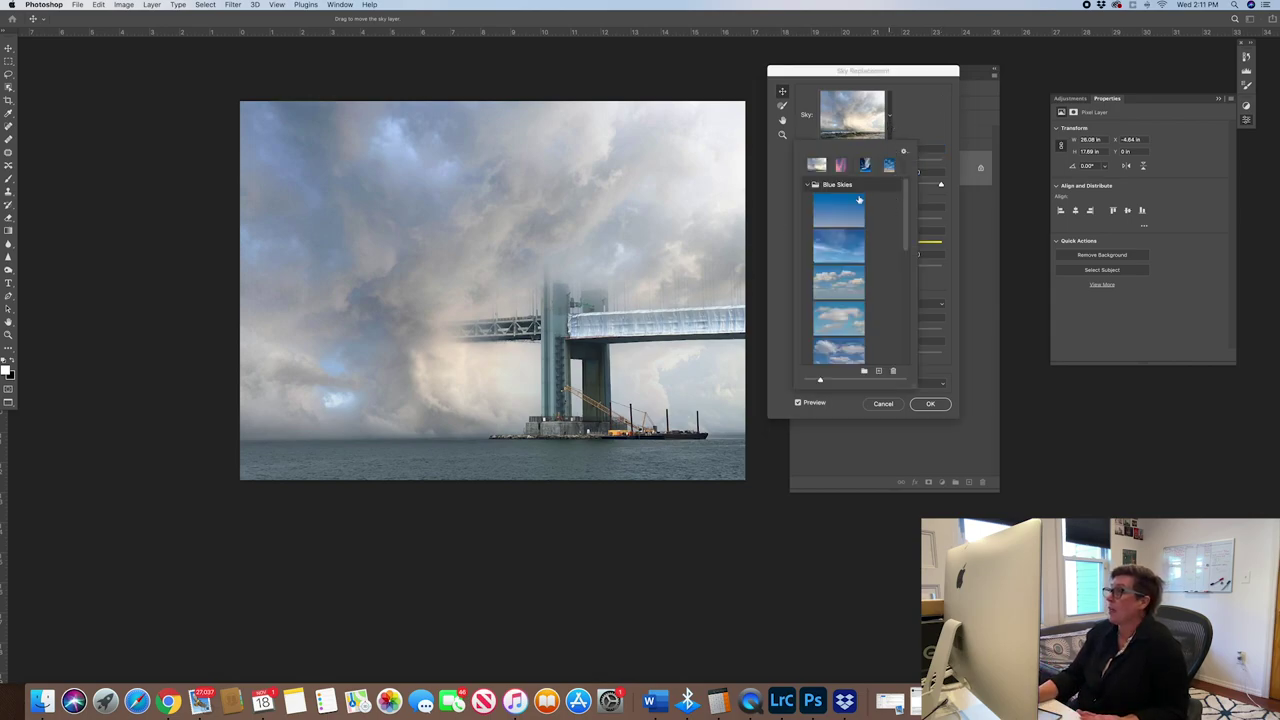
left_click(807, 185)
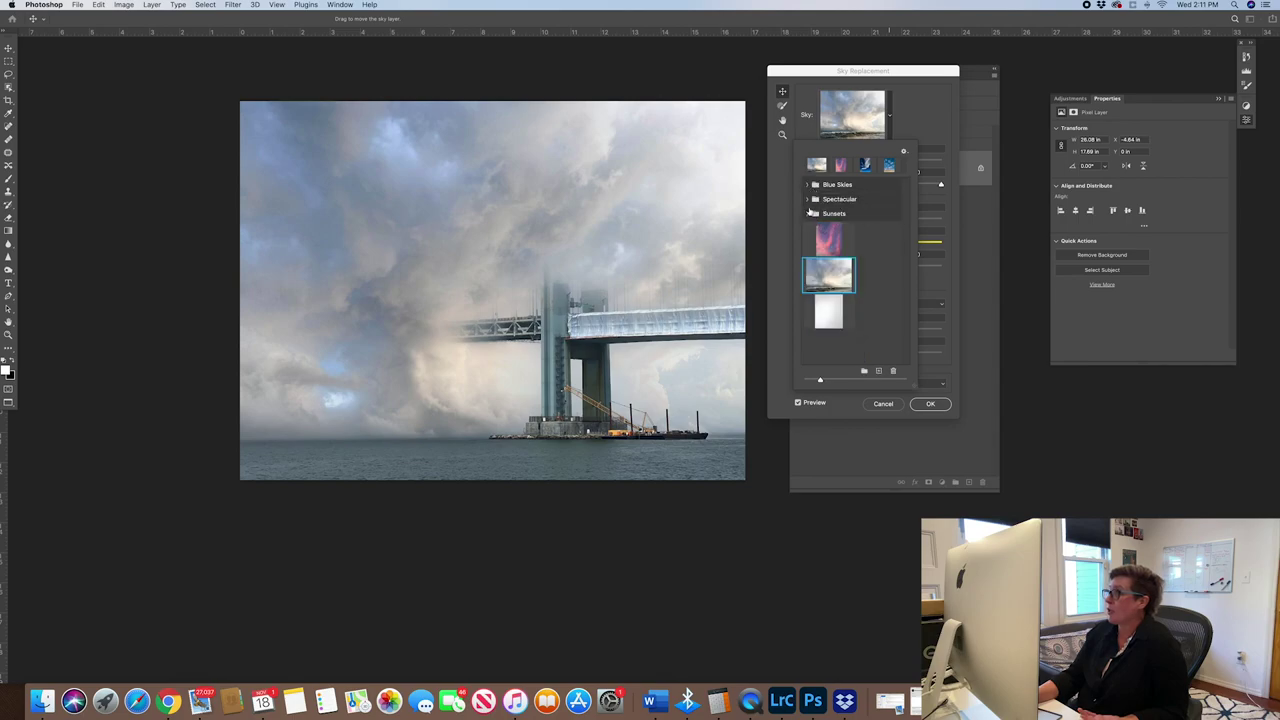
left_click(808, 200)
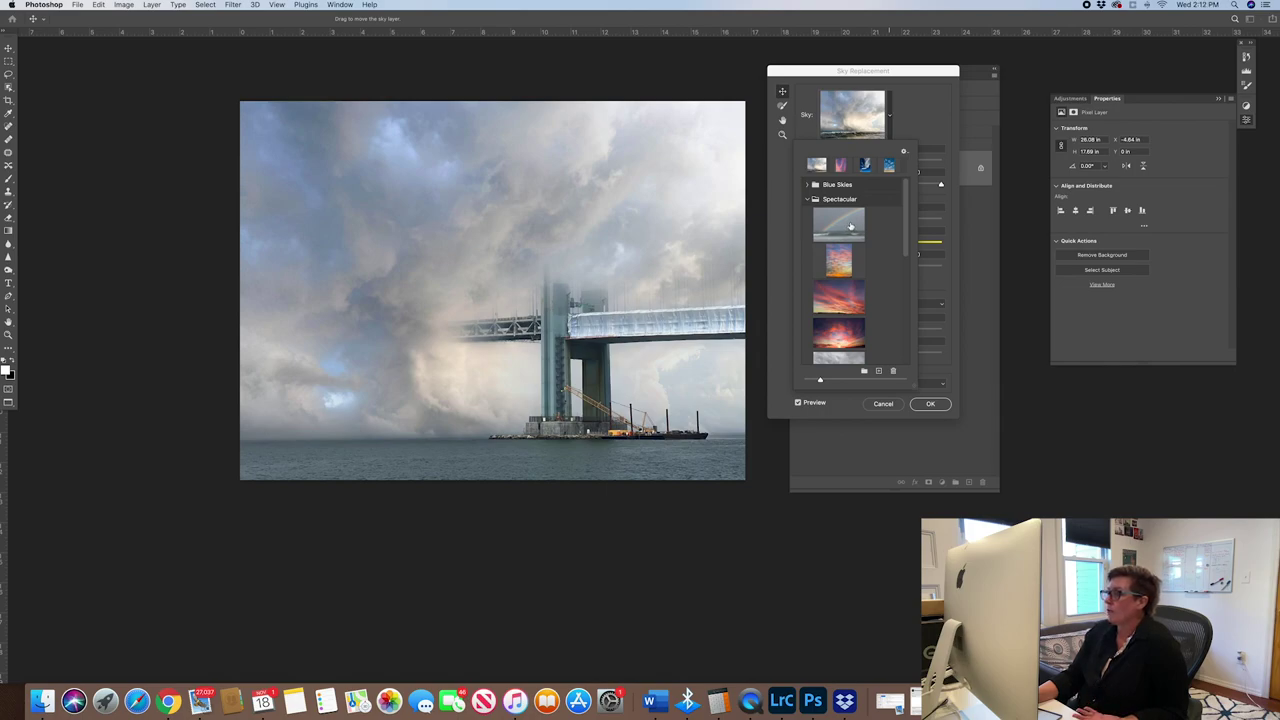
left_click(850, 229)
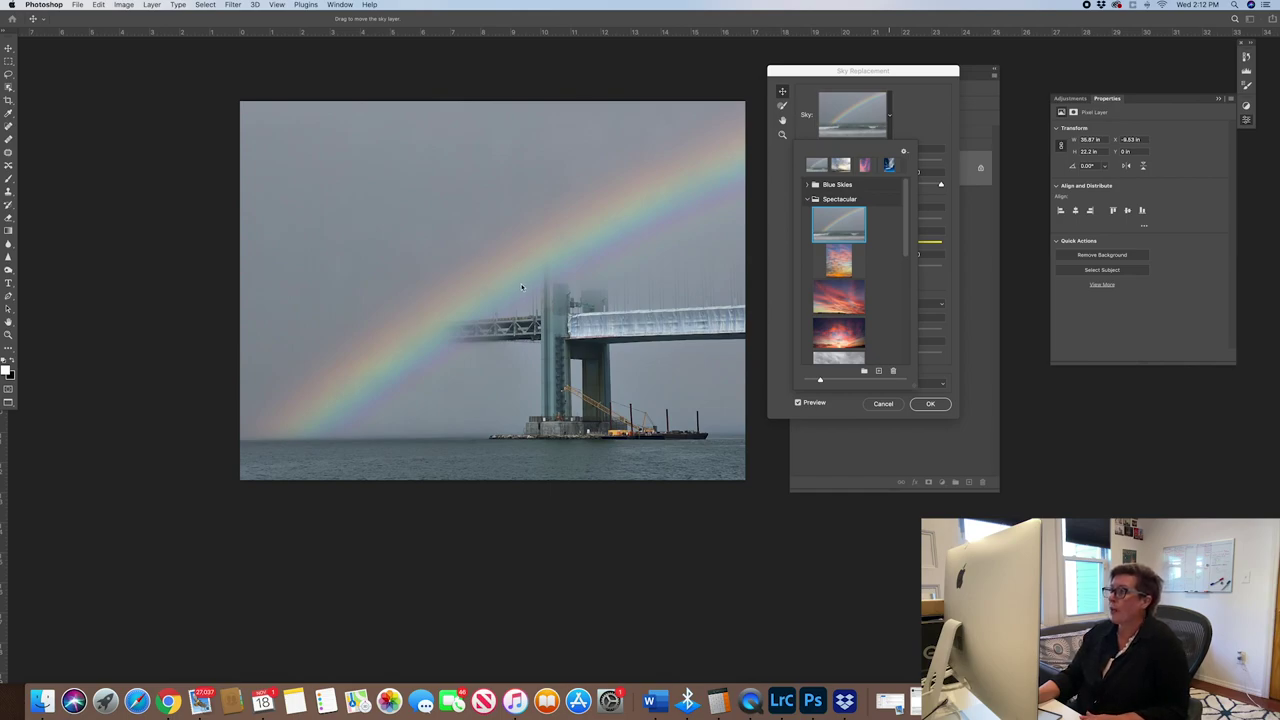
Set the rainbow sky's Shift Edge to -79 and enlarge it to Scale 171
left_click(919, 118)
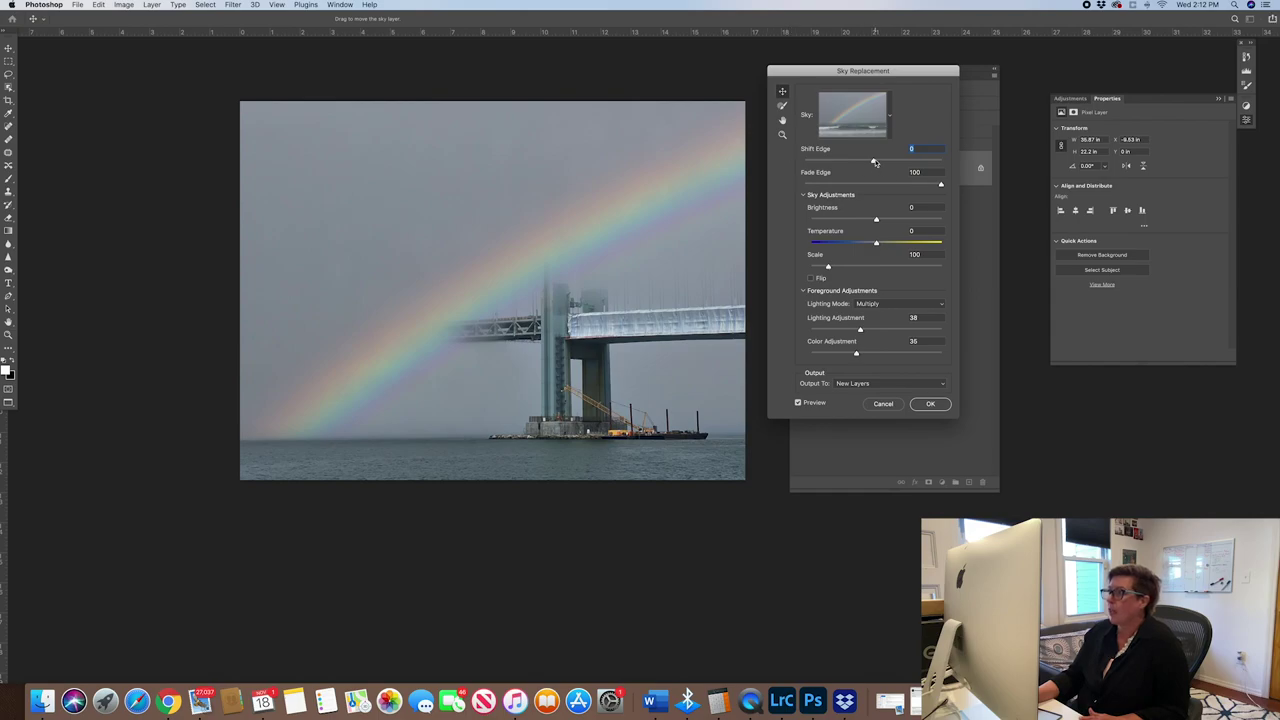
left_click_drag(887, 160, 818, 162)
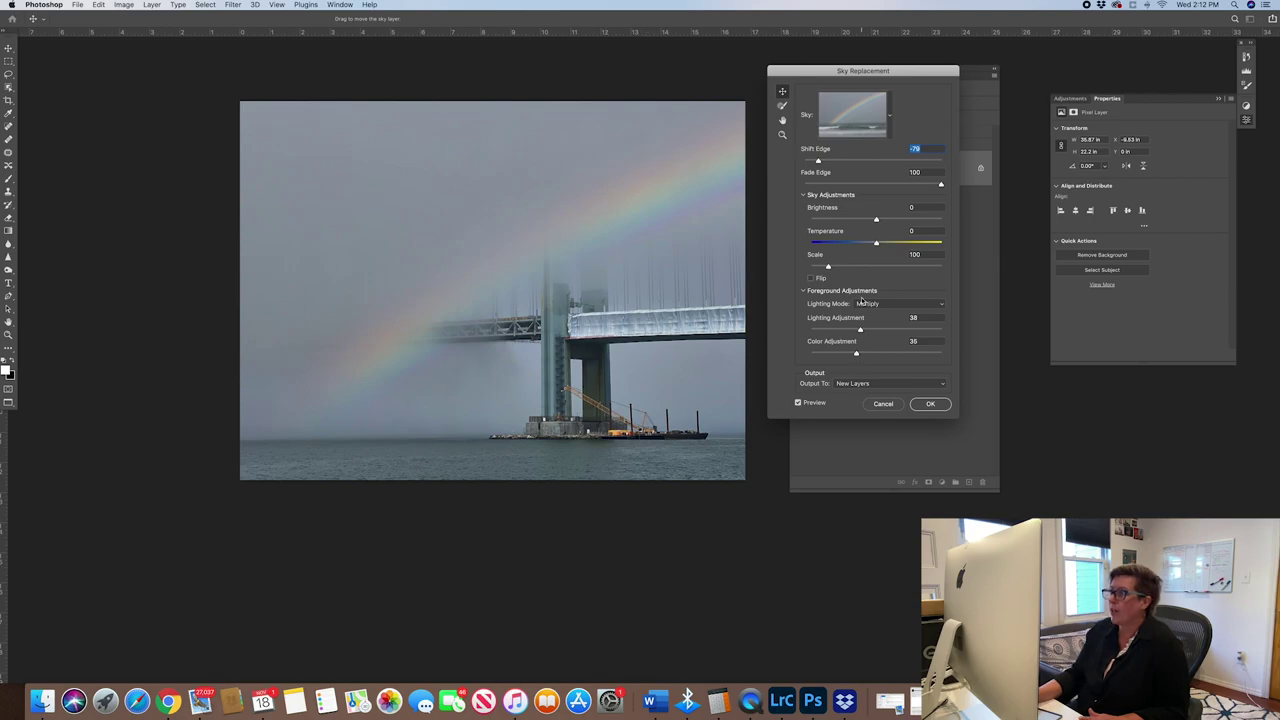
left_click_drag(829, 267, 858, 270)
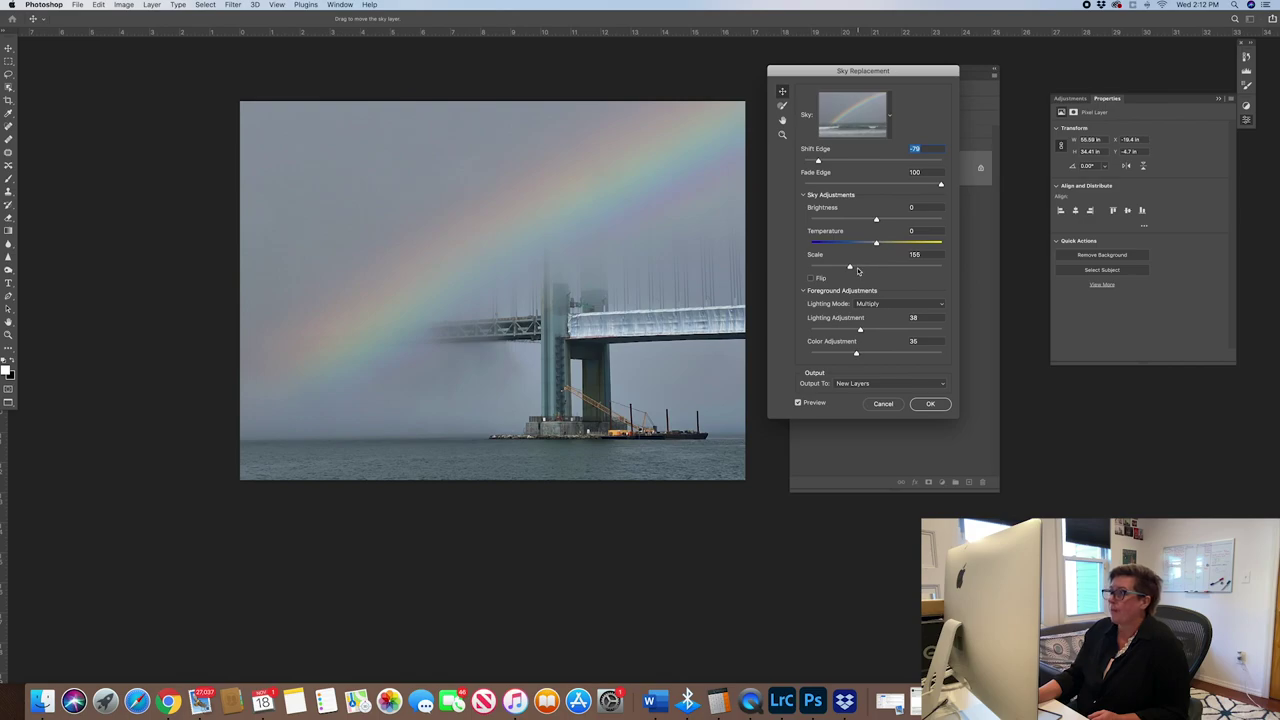
left_click(856, 268)
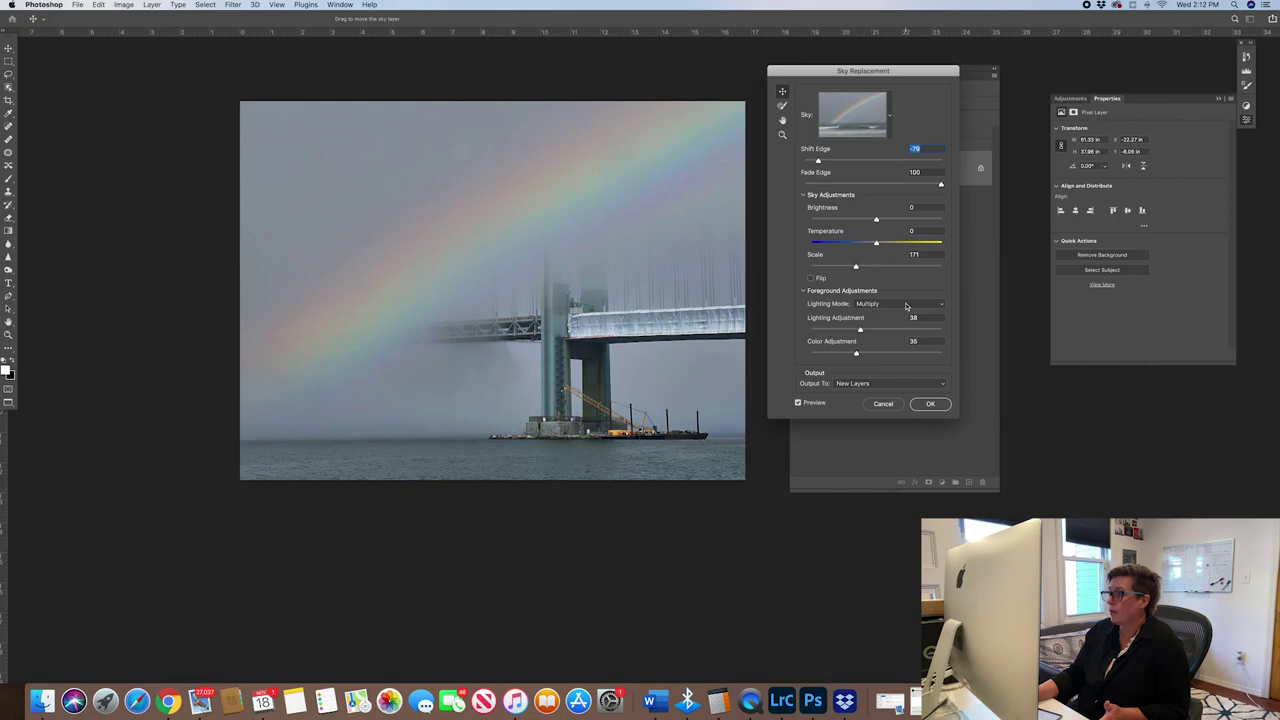
Keep Multiply lighting mode after trying Screen, with Lighting Adjustment 39 and Color Adjustment 42
left_click(906, 305)
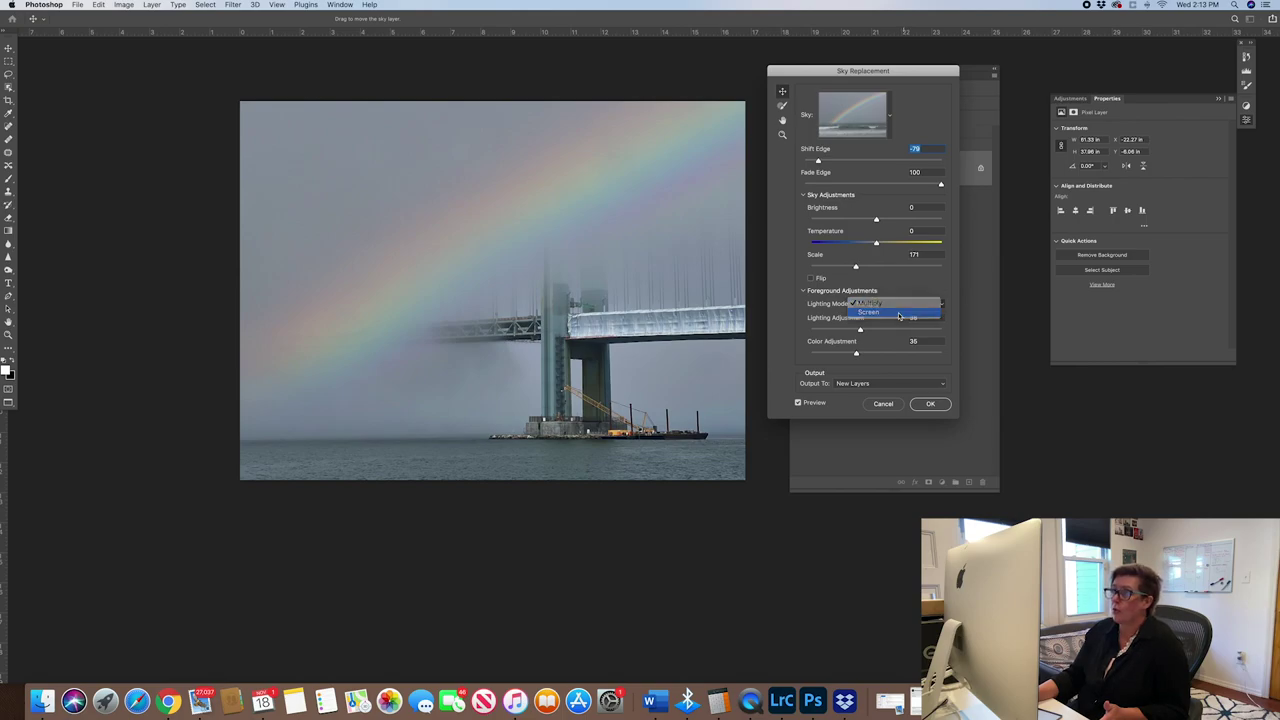
left_click(899, 313)
left_click(905, 304)
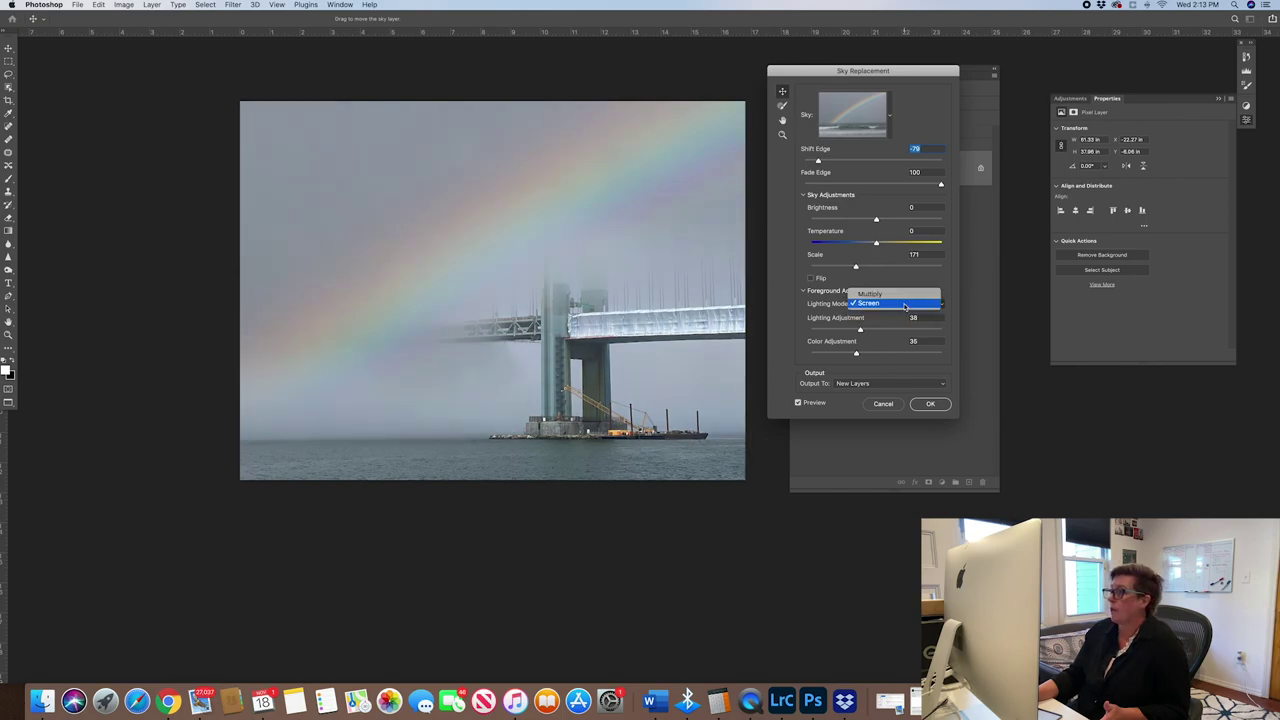
left_click(872, 293)
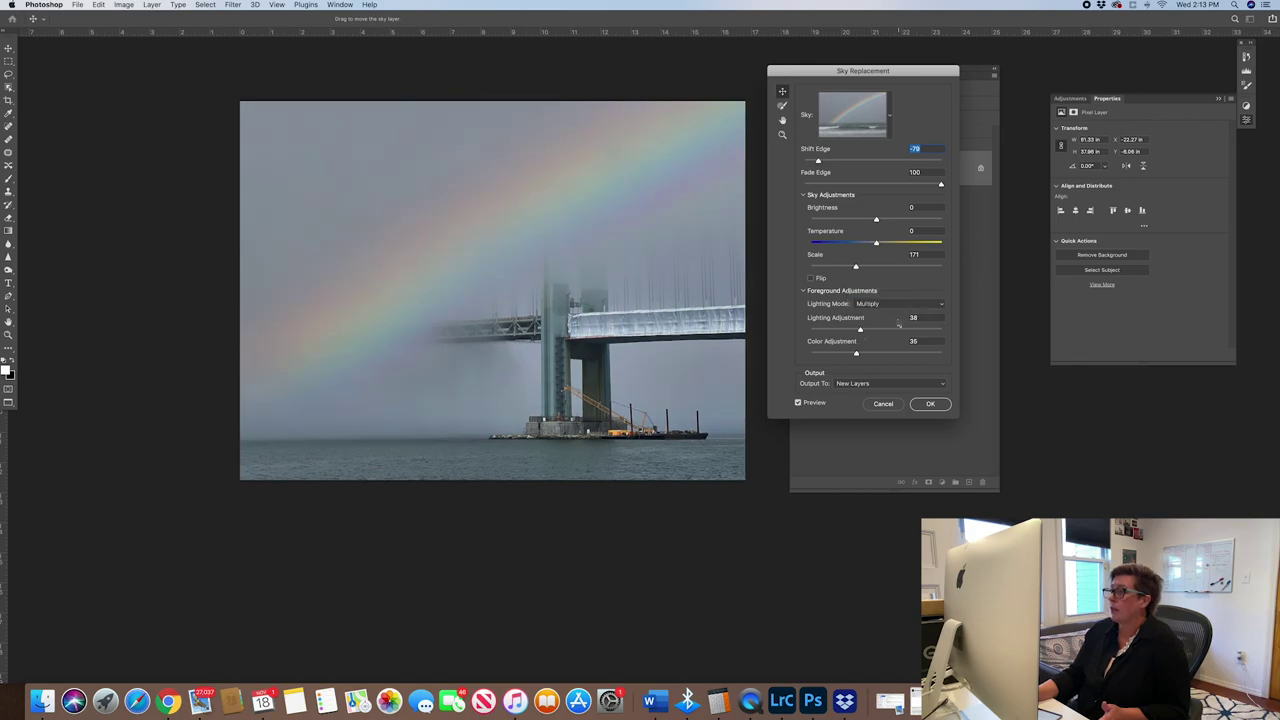
mouse_move(861, 331)
left_mouse_down()
mouse_move(881, 331)
mouse_move(861, 330)
left_mouse_up()
left_click_drag(856, 353, 866, 353)
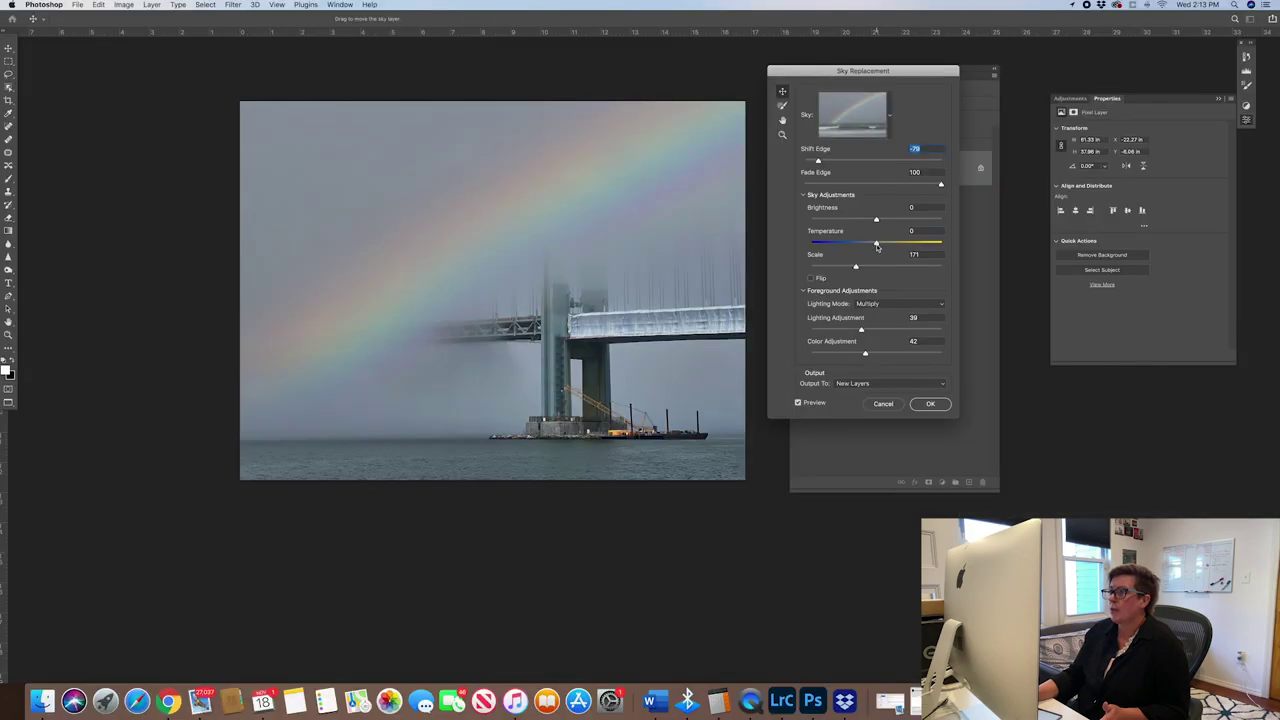
Set sky Temperature to -12, Shift Edge to -64 and Fade Edge to 91
left_click_drag(877, 246, 867, 245)
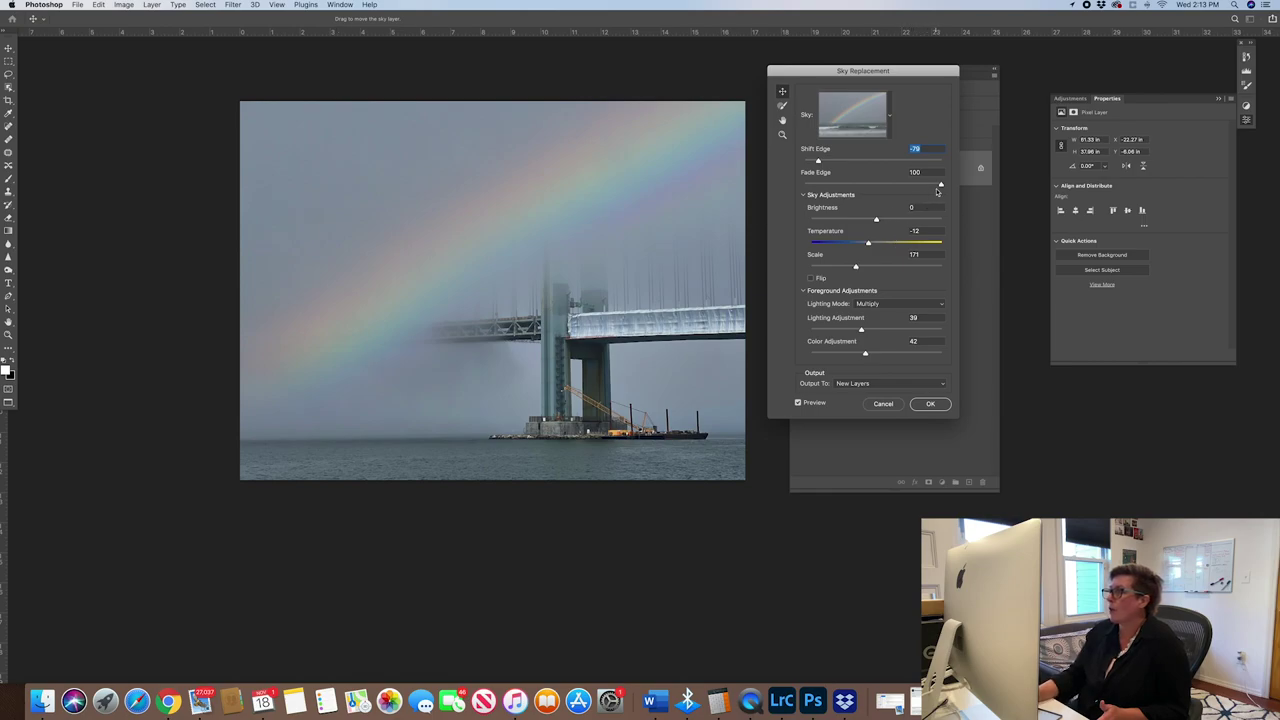
mouse_move(938, 190)
left_mouse_down()
mouse_move(828, 186)
mouse_move(940, 186)
left_mouse_up()
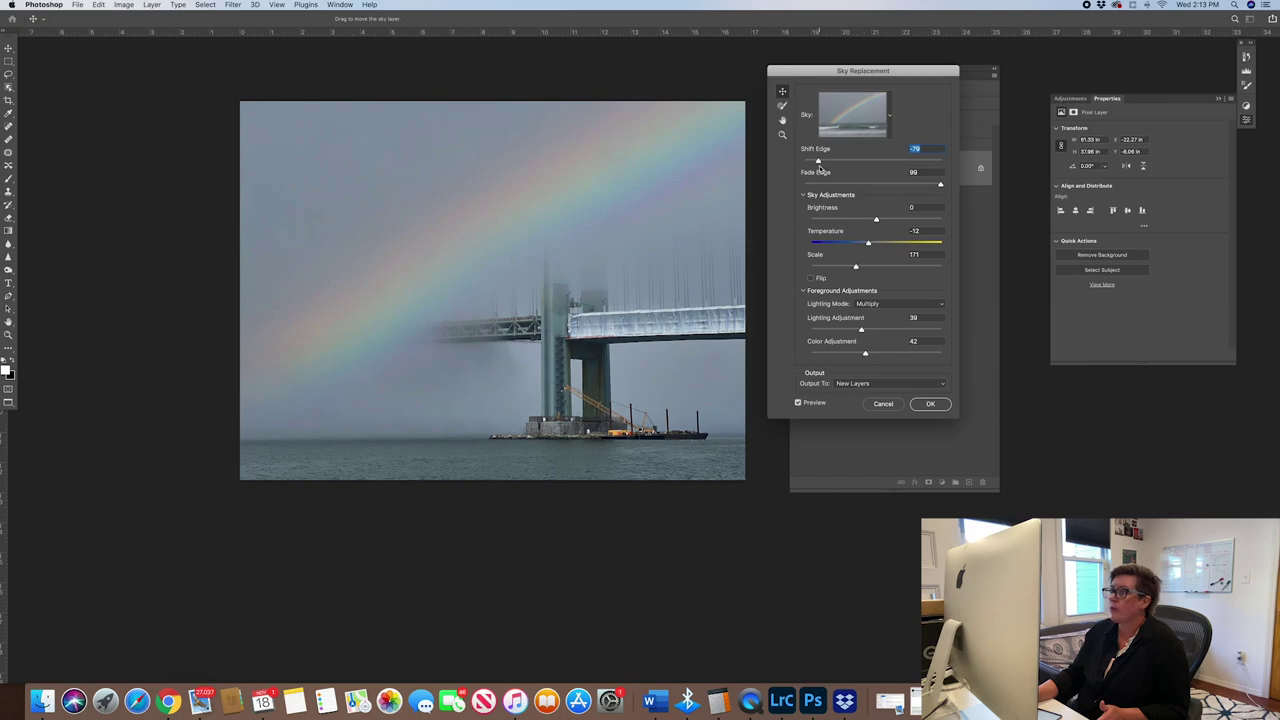
left_click_drag(819, 161, 804, 161)
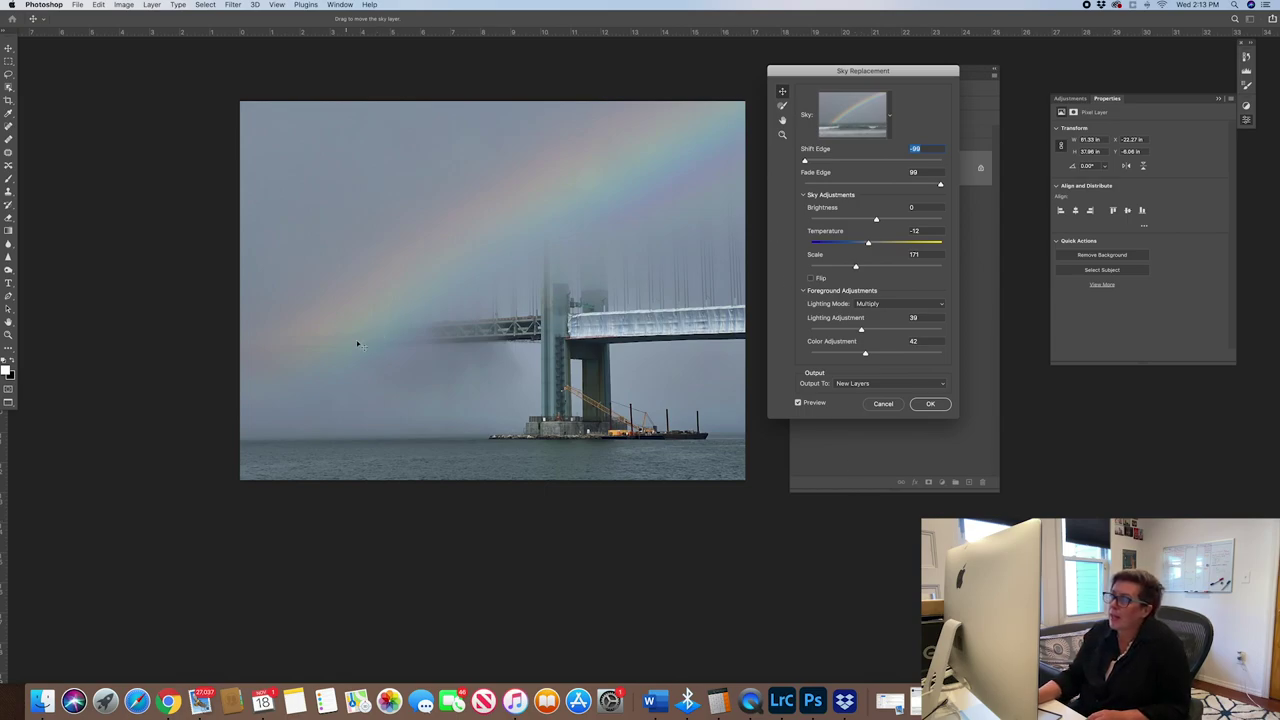
left_click_drag(806, 162, 828, 162)
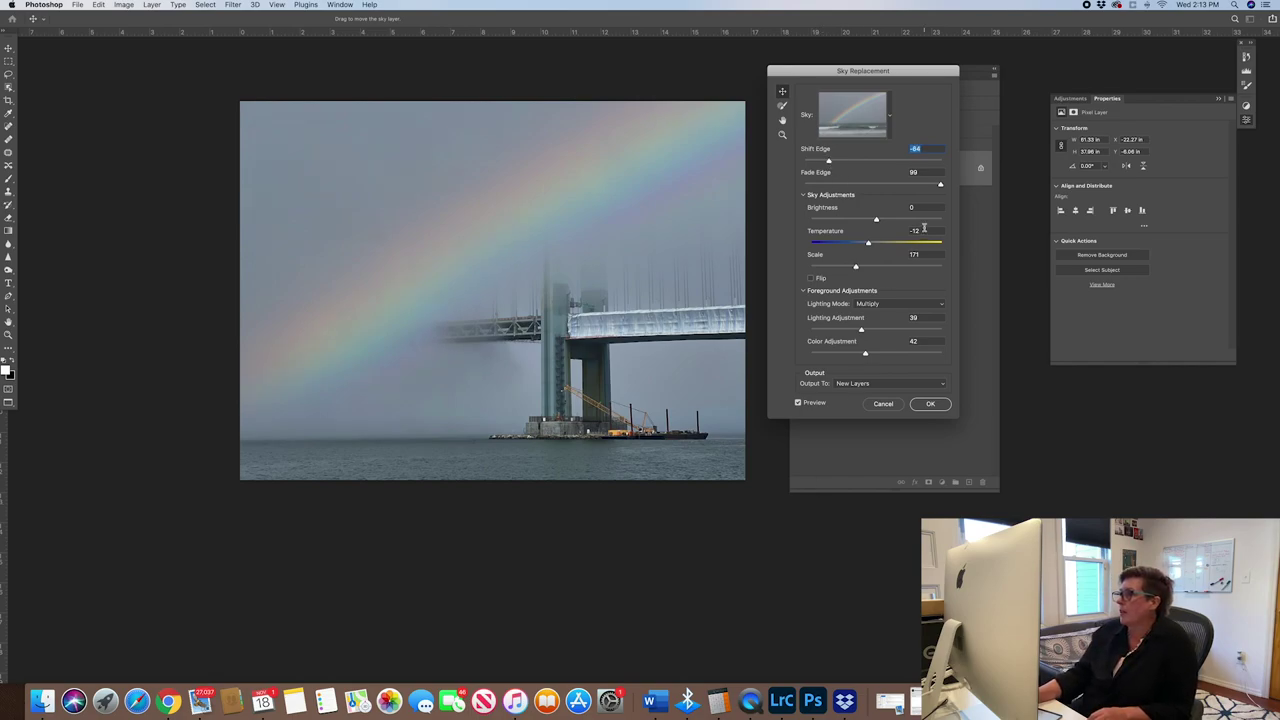
left_click_drag(940, 186, 936, 187)
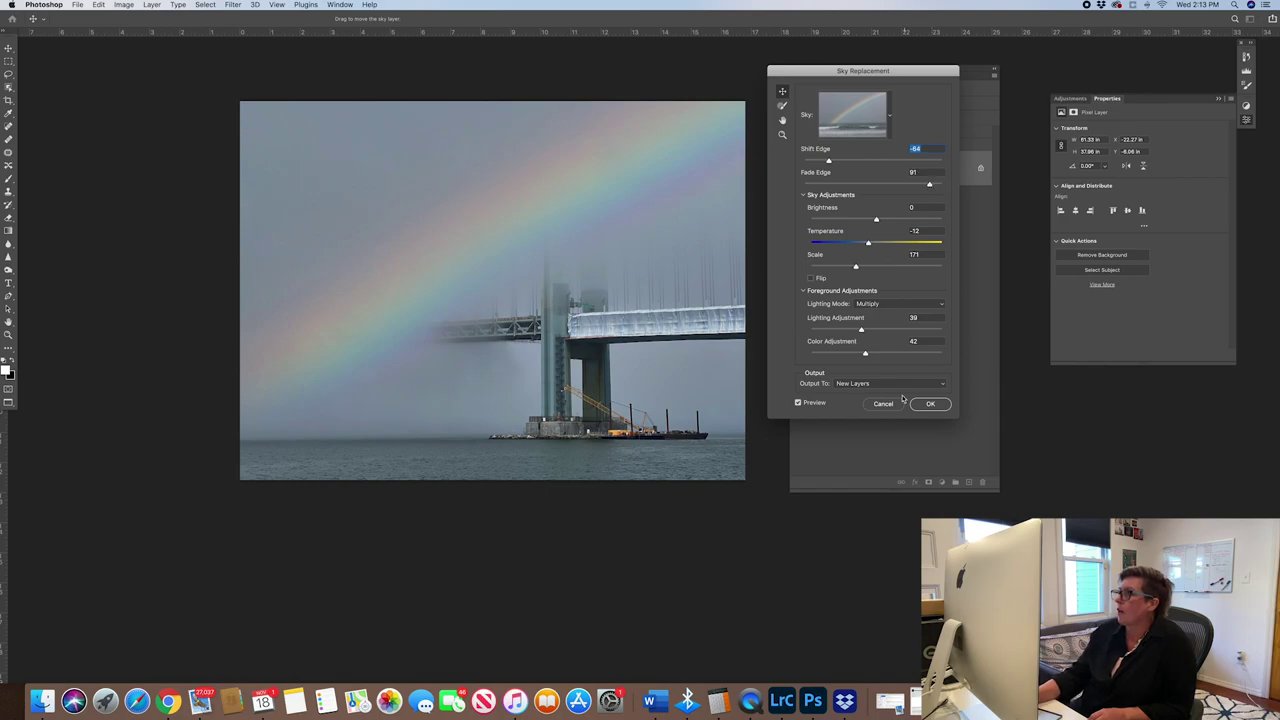
Switch to the sky brush and change its blending mode
left_click(783, 105)
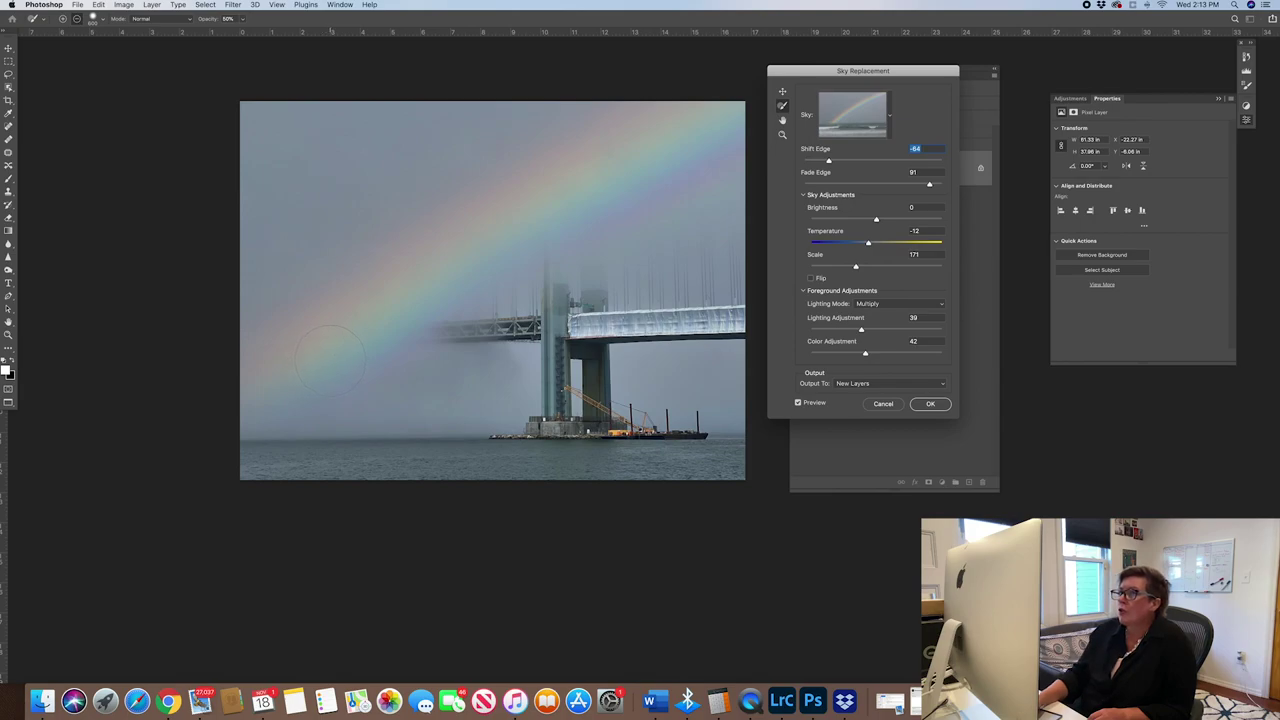
left_click(187, 19)
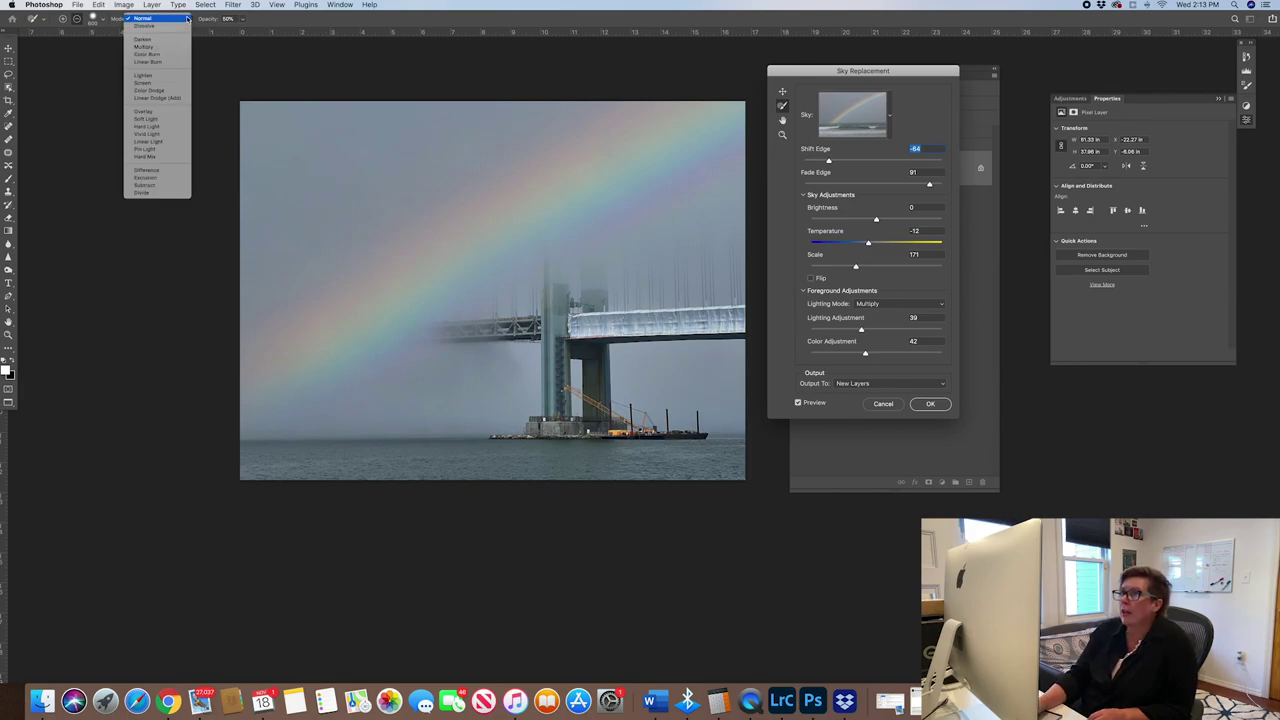
left_click(160, 118)
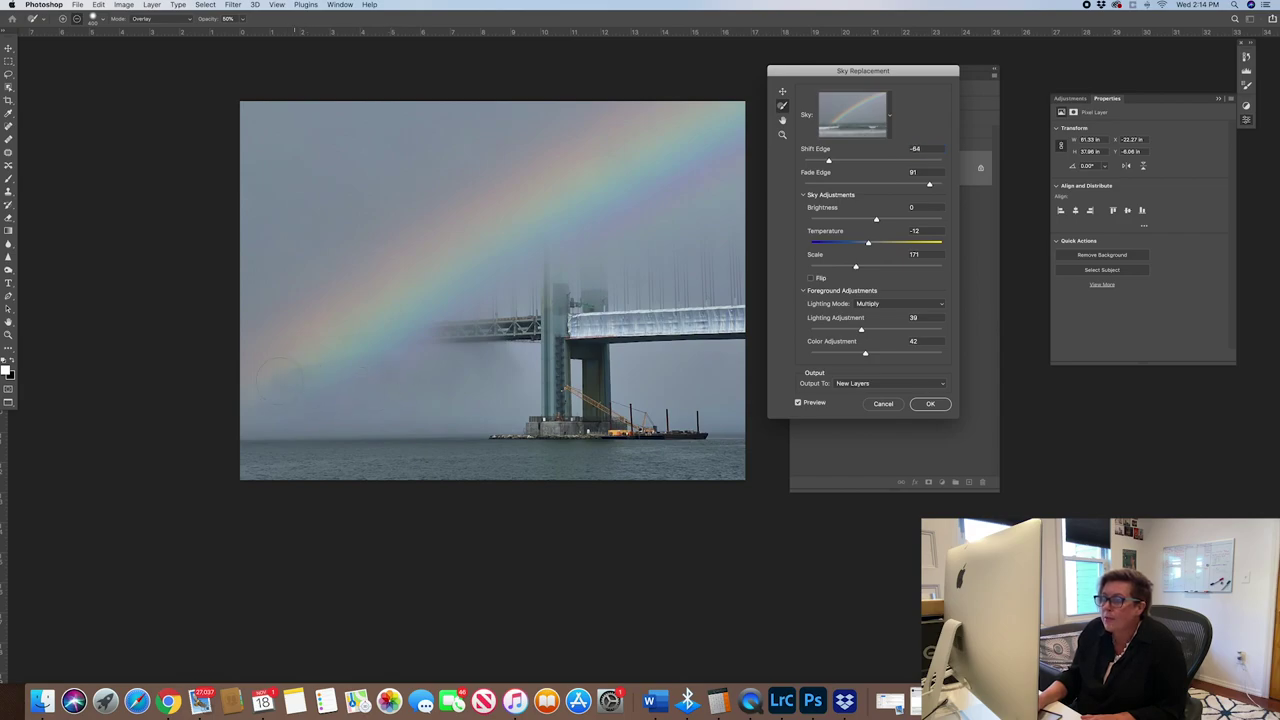
Make the sky brush 400 px with 0% hardness
left_click(100, 19)
left_click_drag(101, 75, 74, 74)
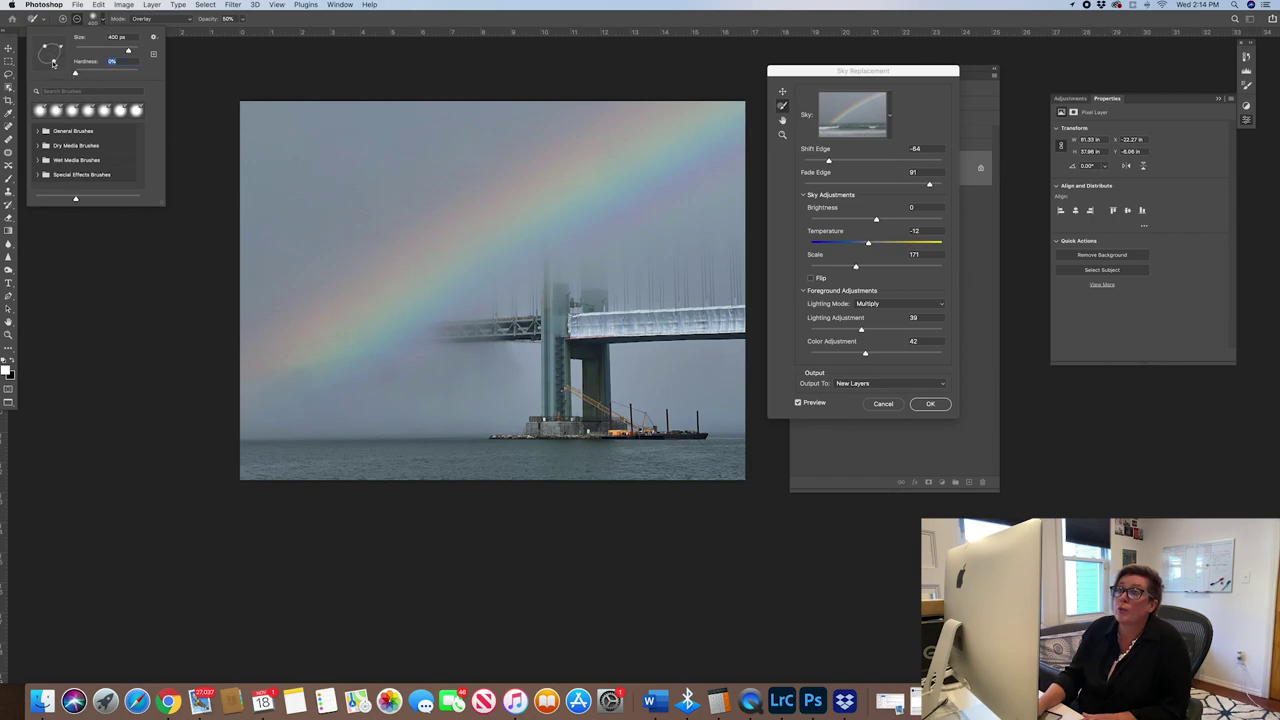
left_click(38, 132)
left_click(38, 132)
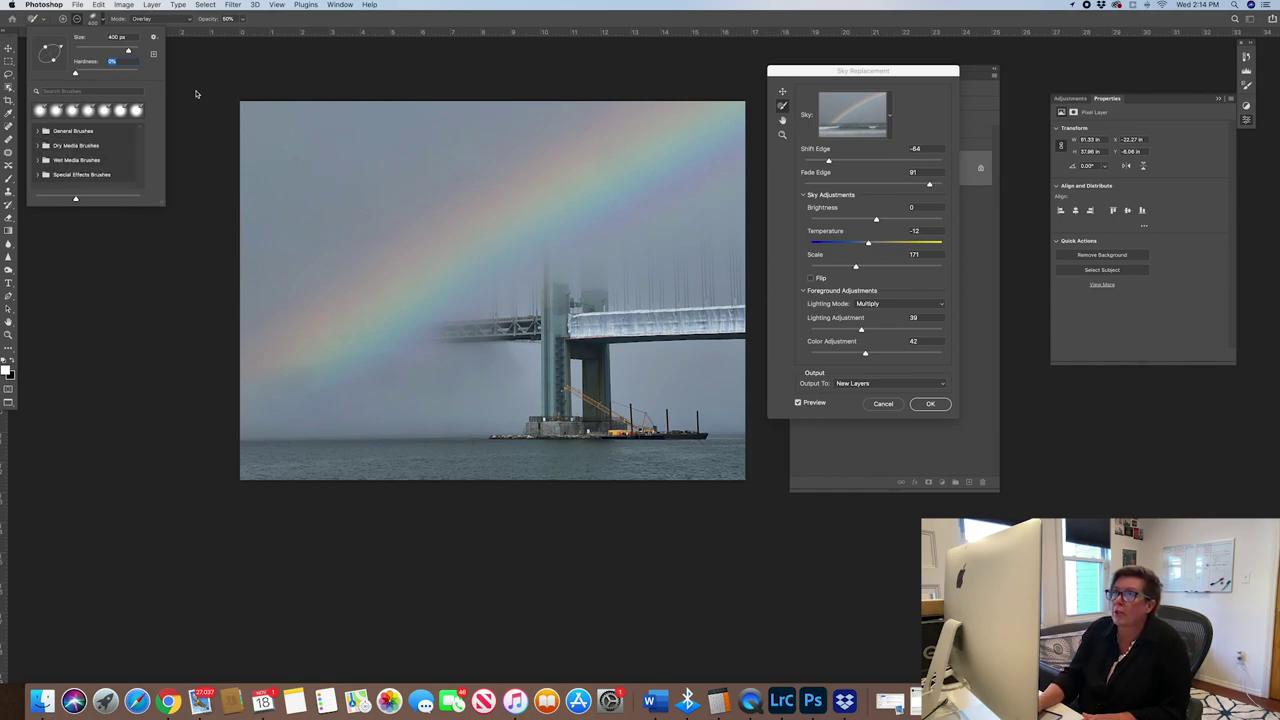
Confirm the brush settings and return to the Sky Replacement dialog
key("Return")
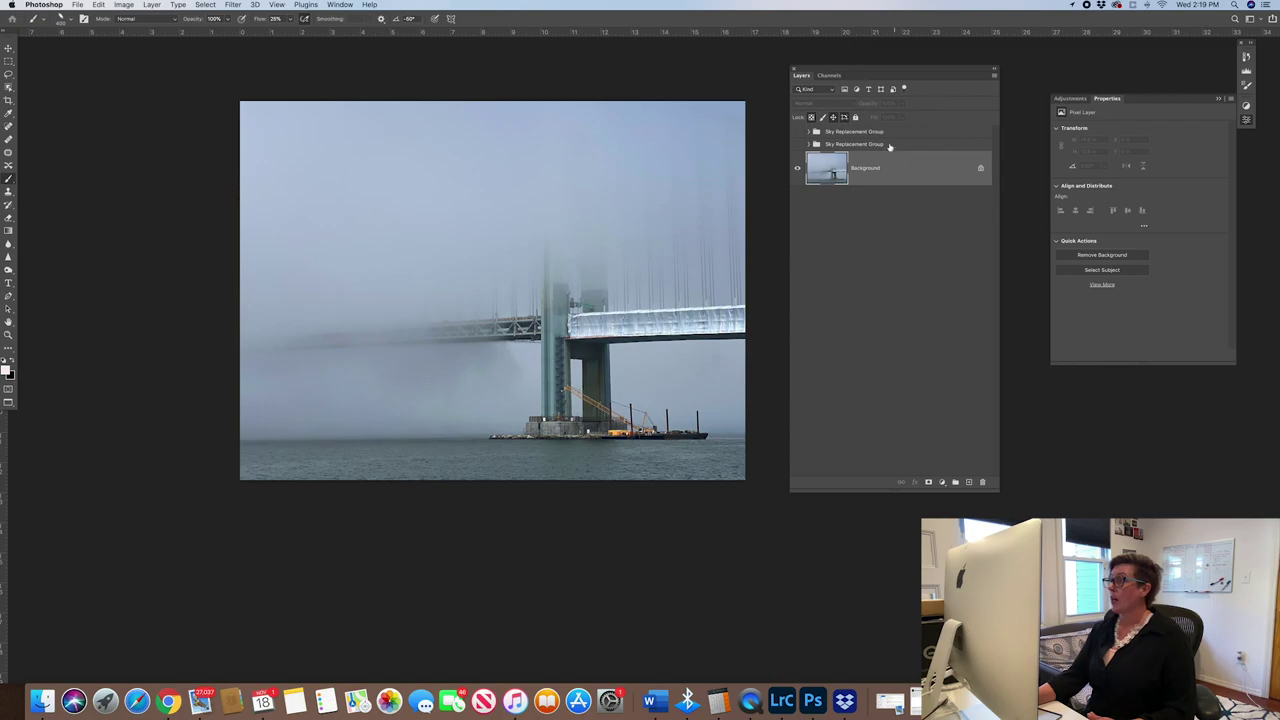
Launch Edit > Sky Replacement and pick the rainbow sky after trying a cloudy preset
left_click(99, 6)
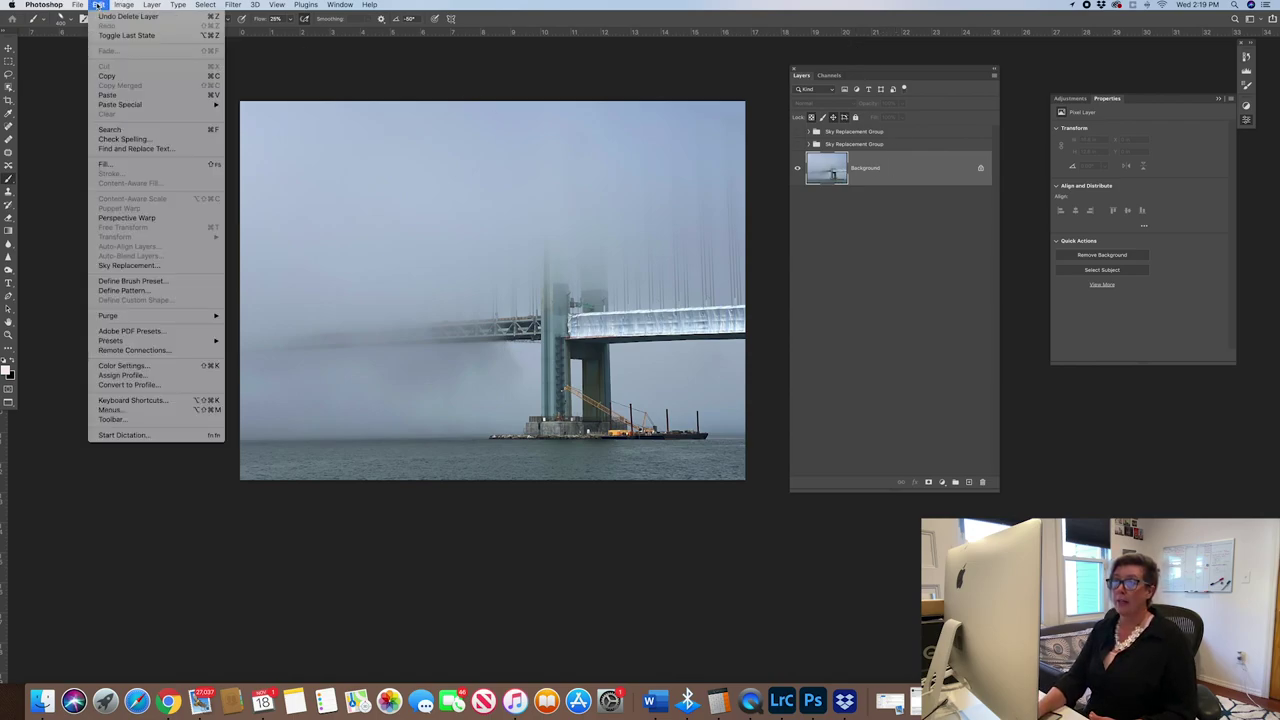
left_click(140, 266)
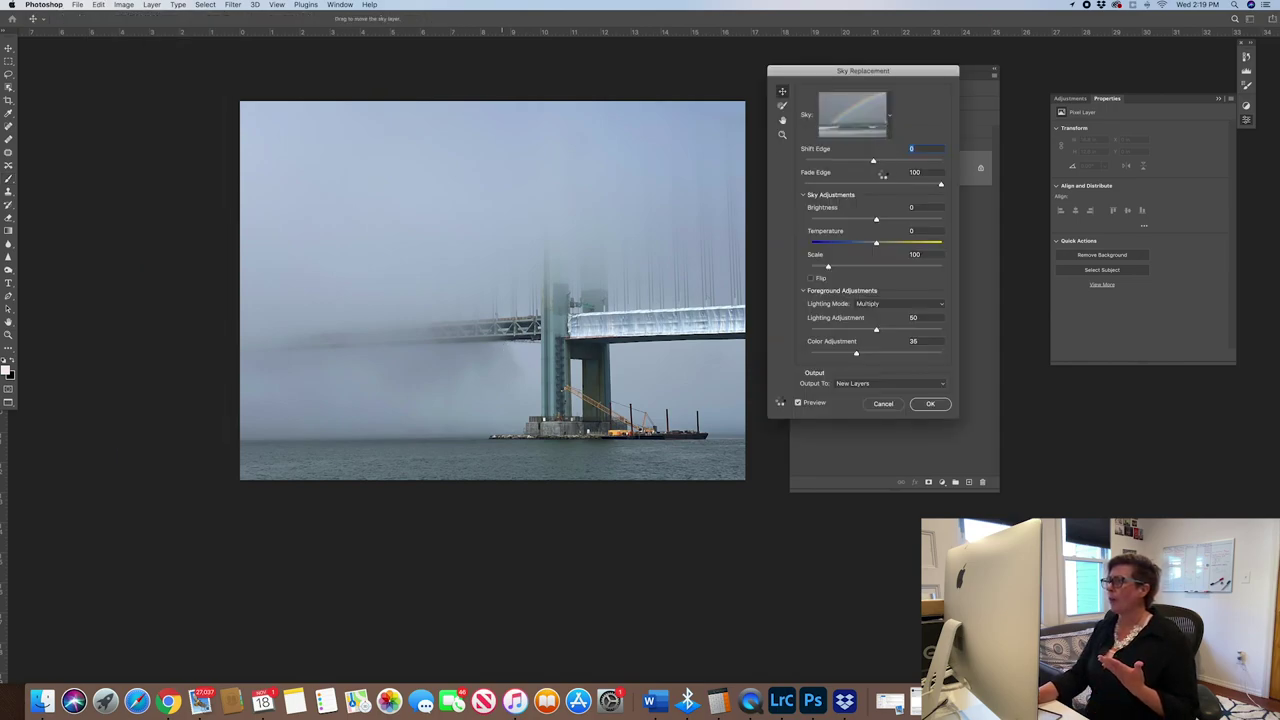
left_click(890, 118)
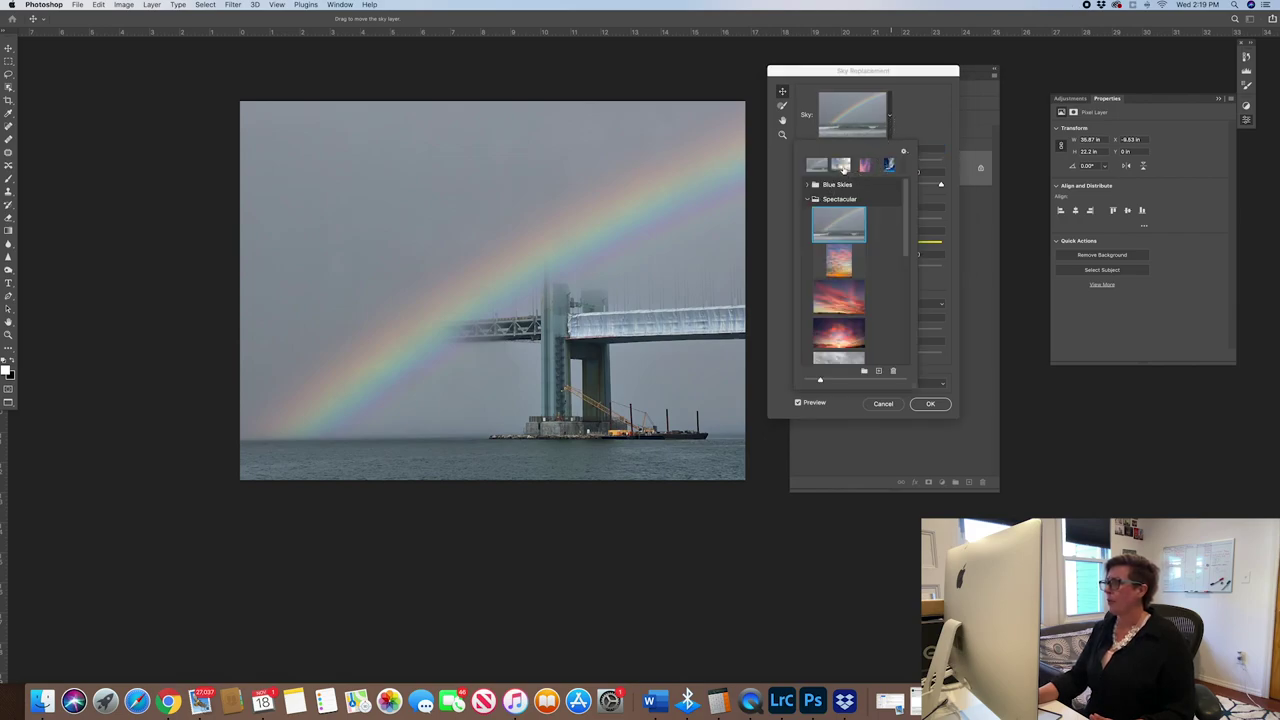
left_click(845, 172)
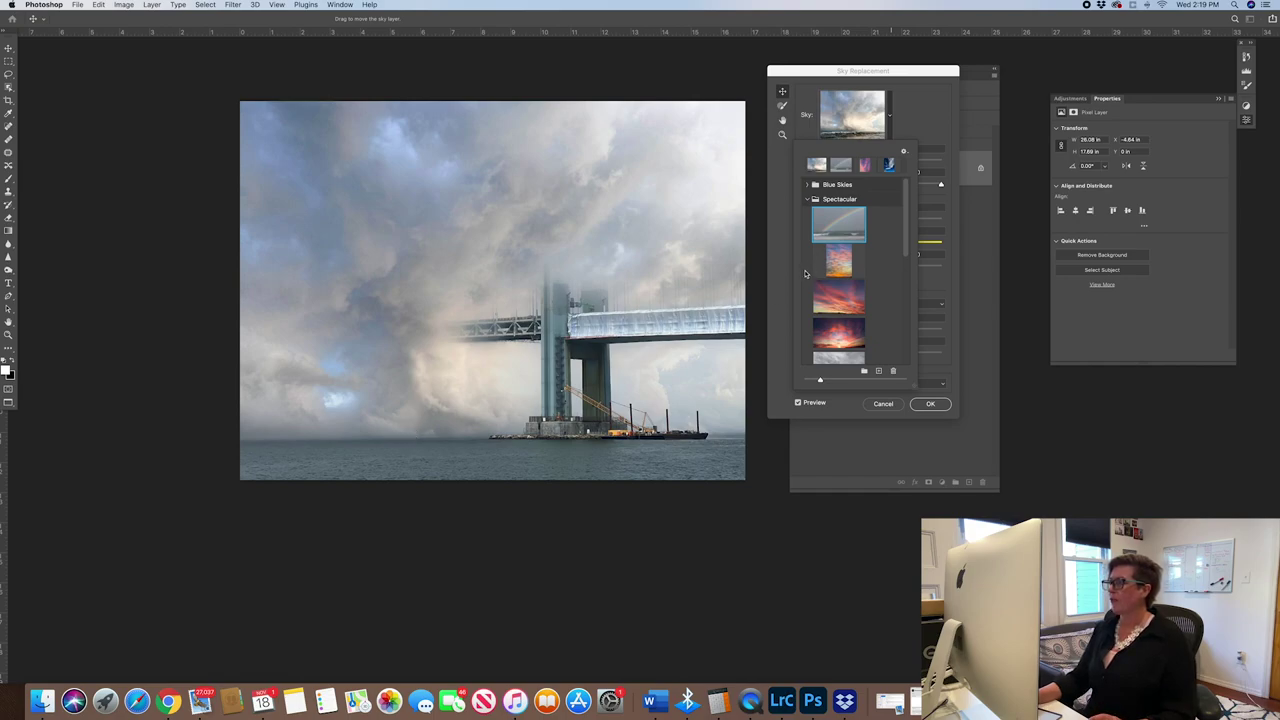
left_click(855, 222)
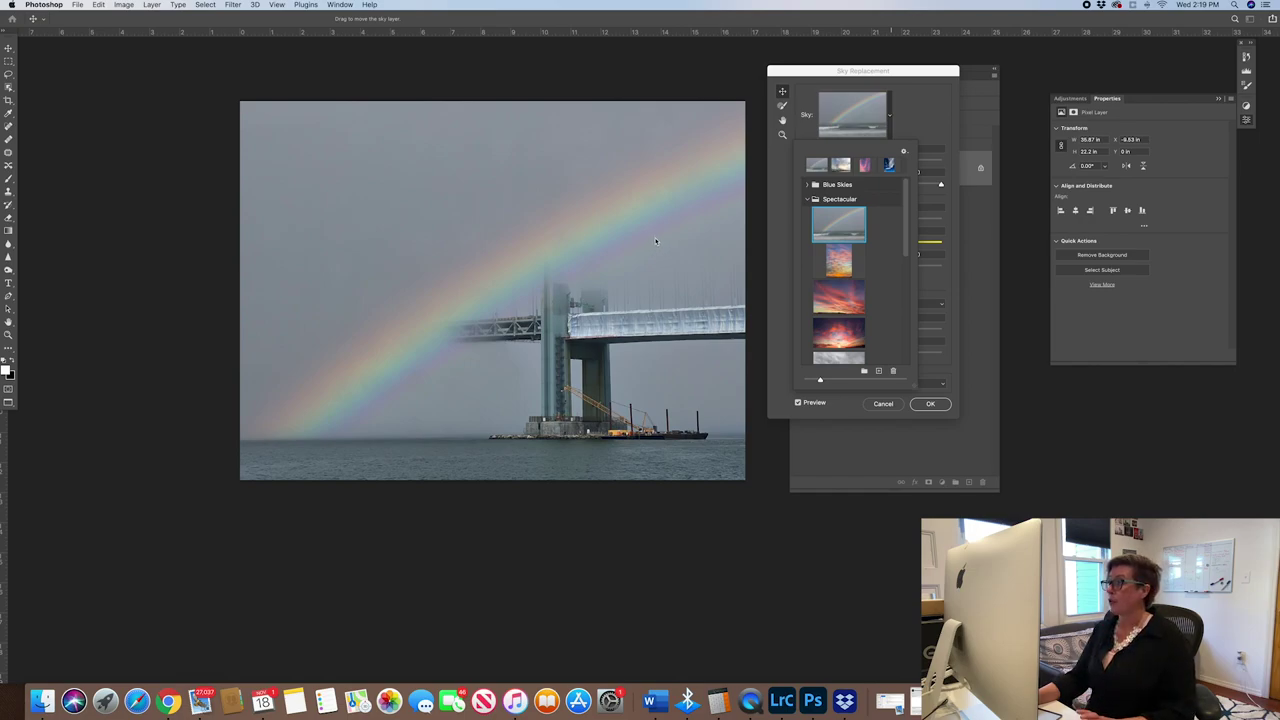
left_click(924, 125)
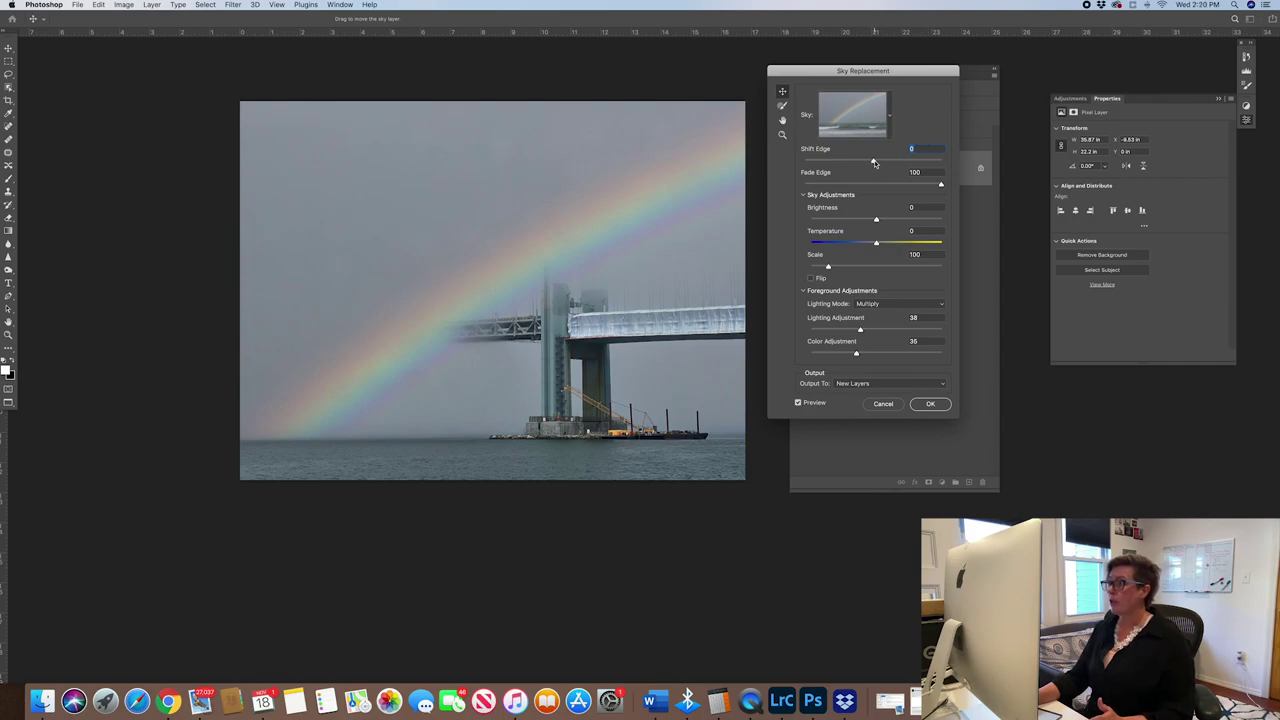
Adjust the fresh rainbow sky to Shift Edge -44, Fade Edge 68 and Scale 139
left_click_drag(874, 162, 837, 162)
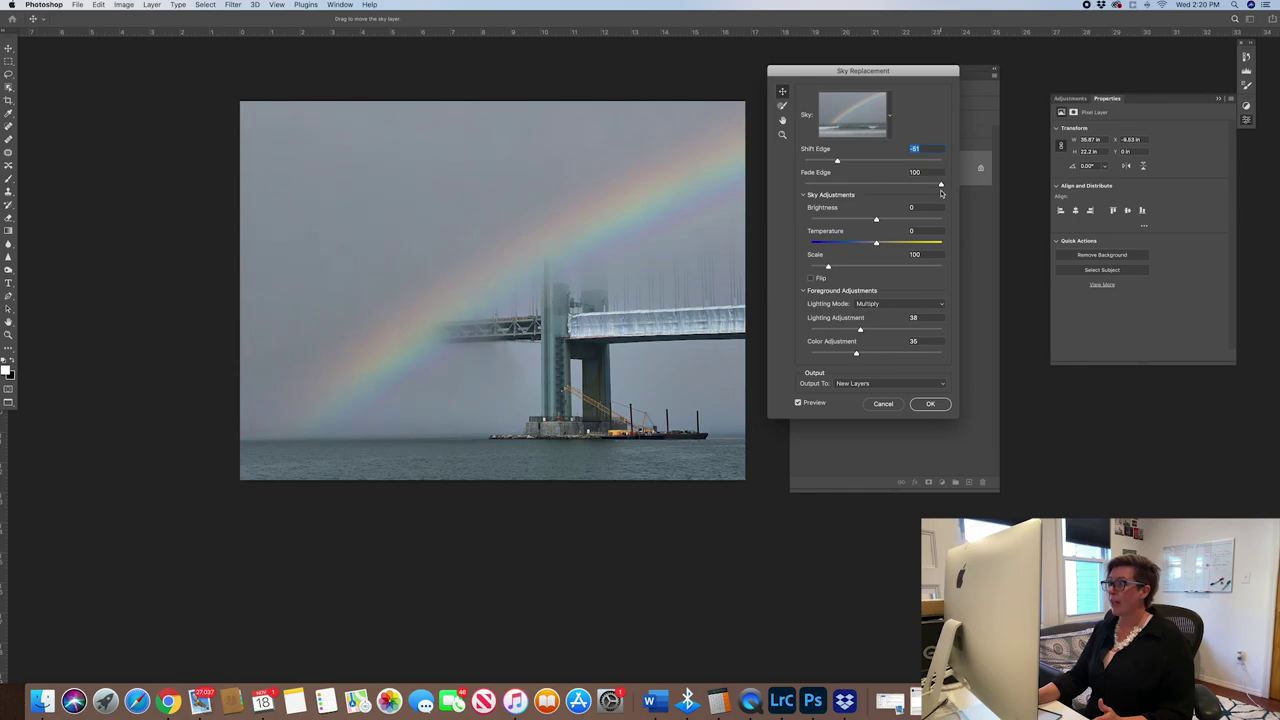
left_click_drag(942, 187, 903, 184)
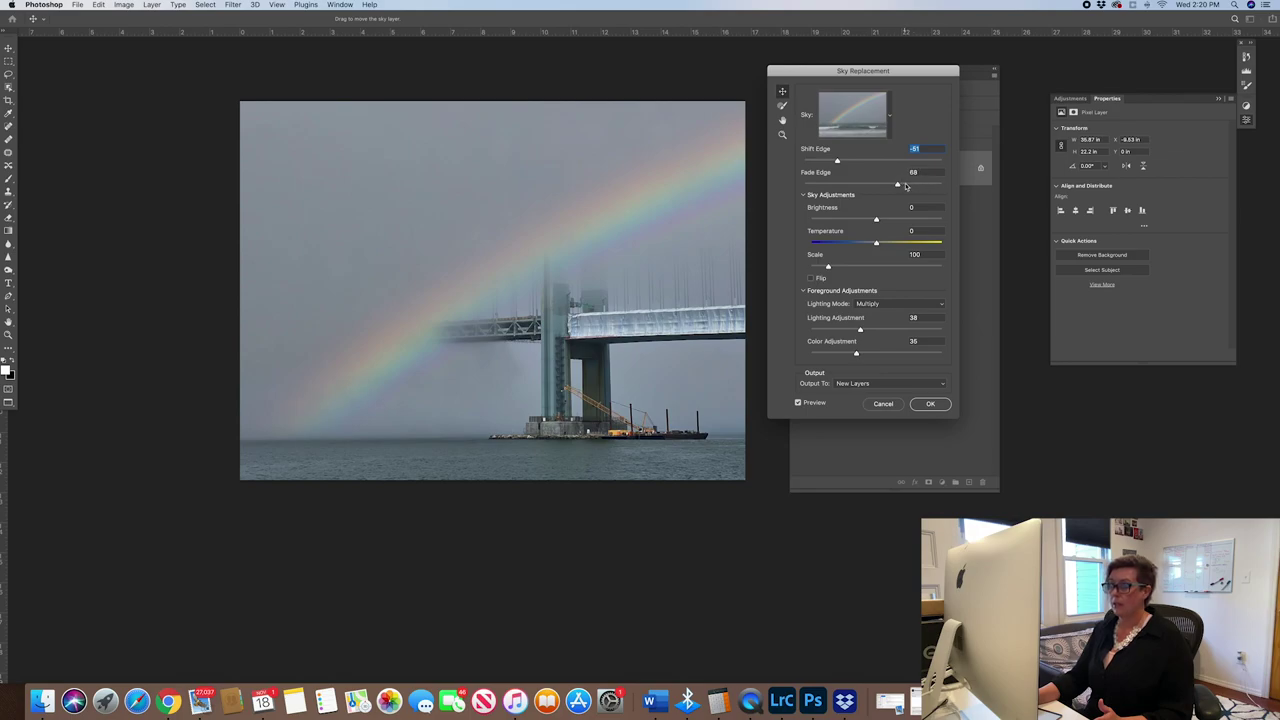
left_click_drag(836, 161, 829, 162)
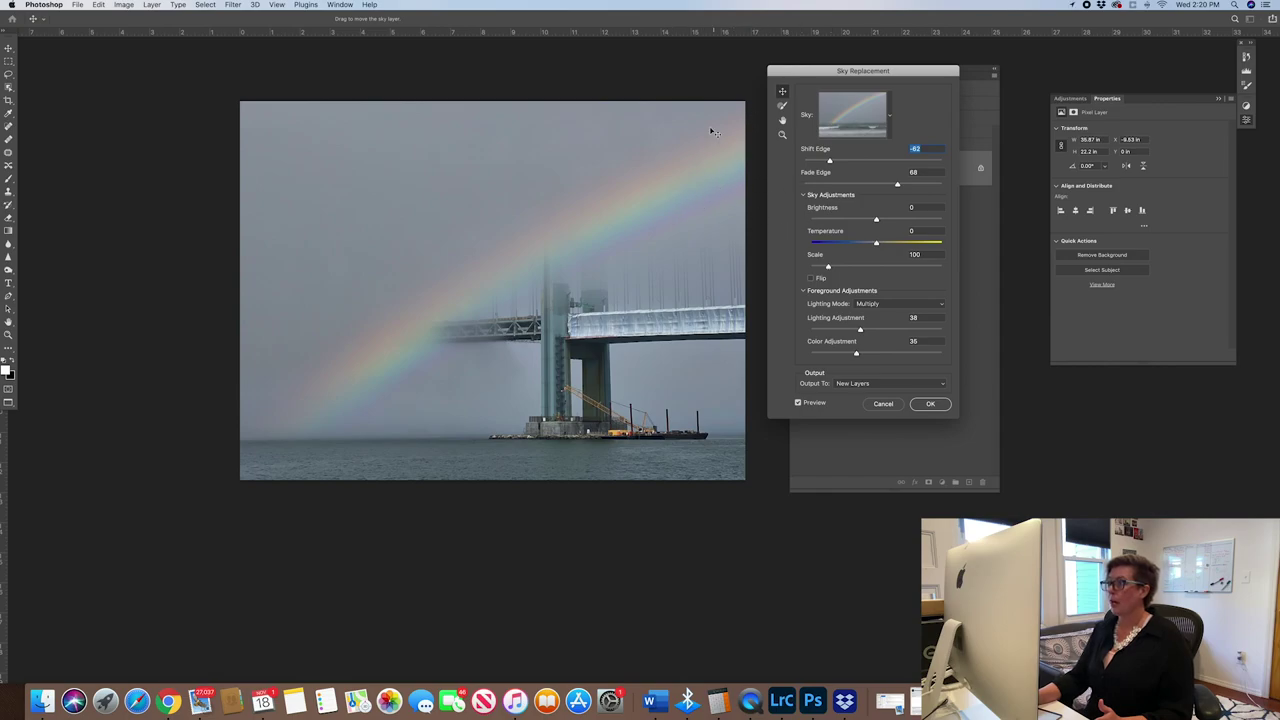
left_click_drag(828, 268, 841, 271)
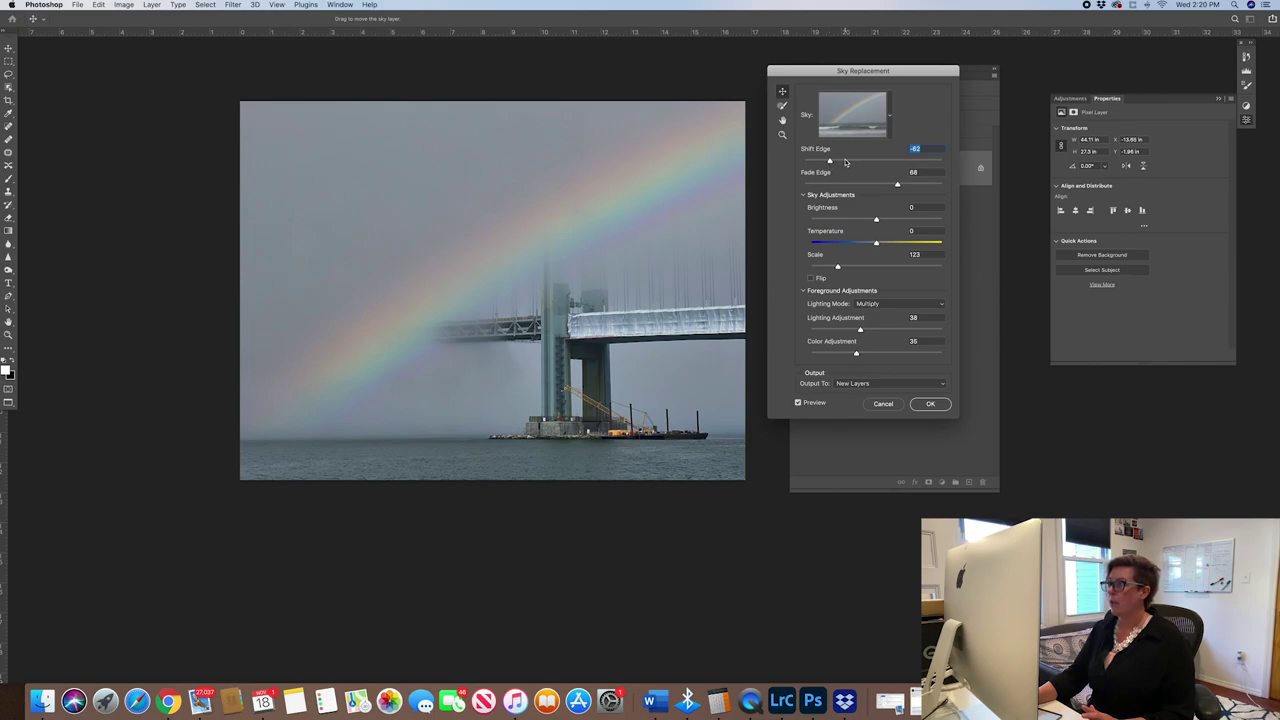
mouse_move(845, 162)
left_mouse_down()
mouse_move(829, 162)
mouse_move(843, 163)
left_mouse_up()
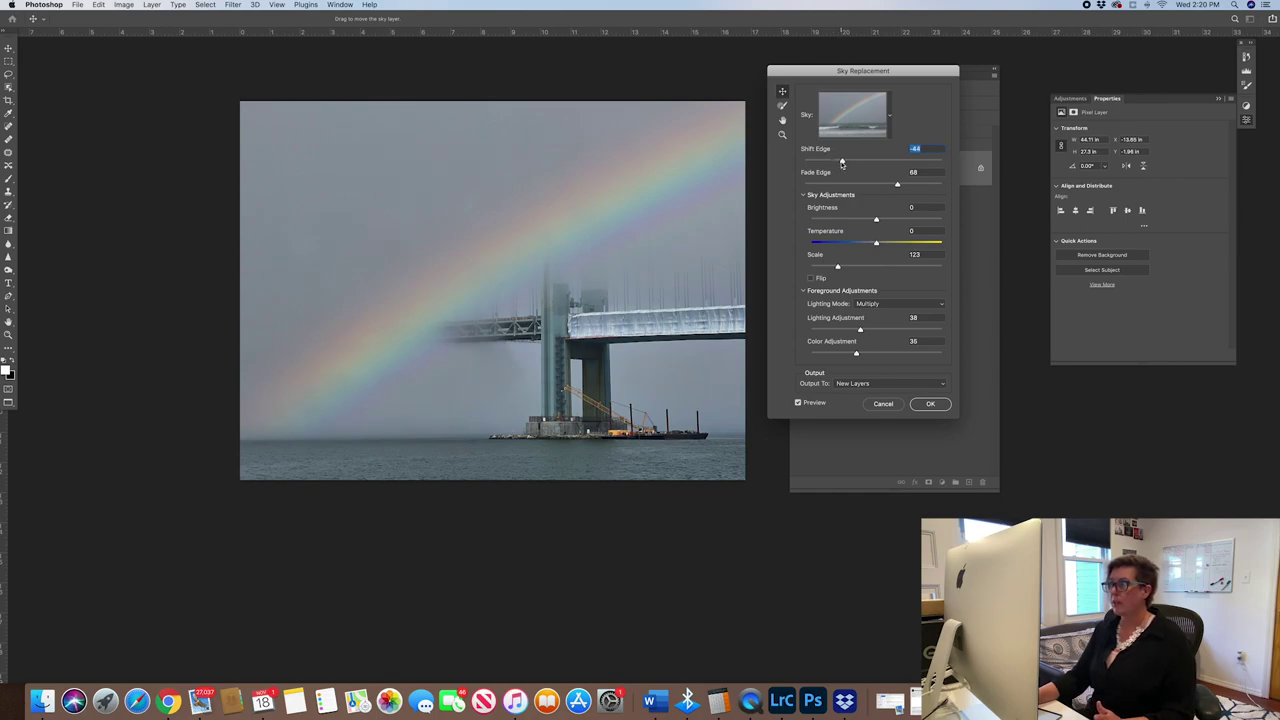
left_click_drag(838, 267, 846, 271)
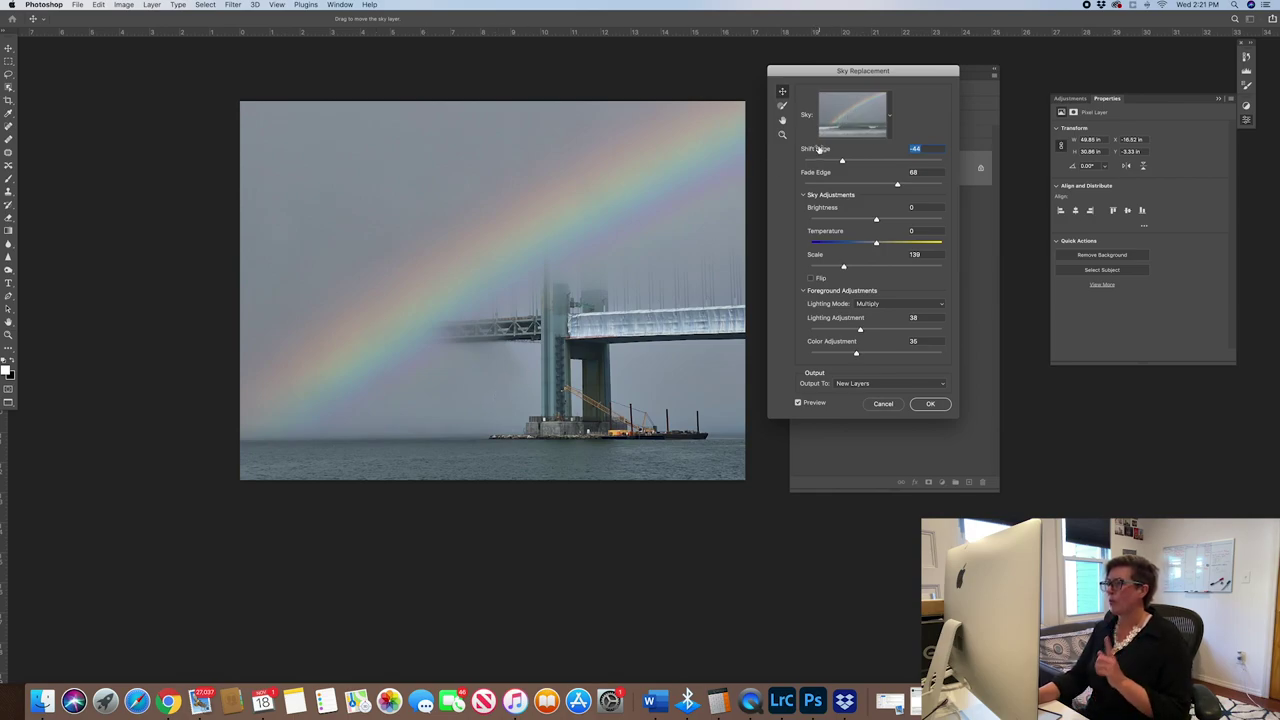
Apply the sky and ready a soft black 0%-hardness brush at 28% flow on the Sky mask
left_click(940, 404)
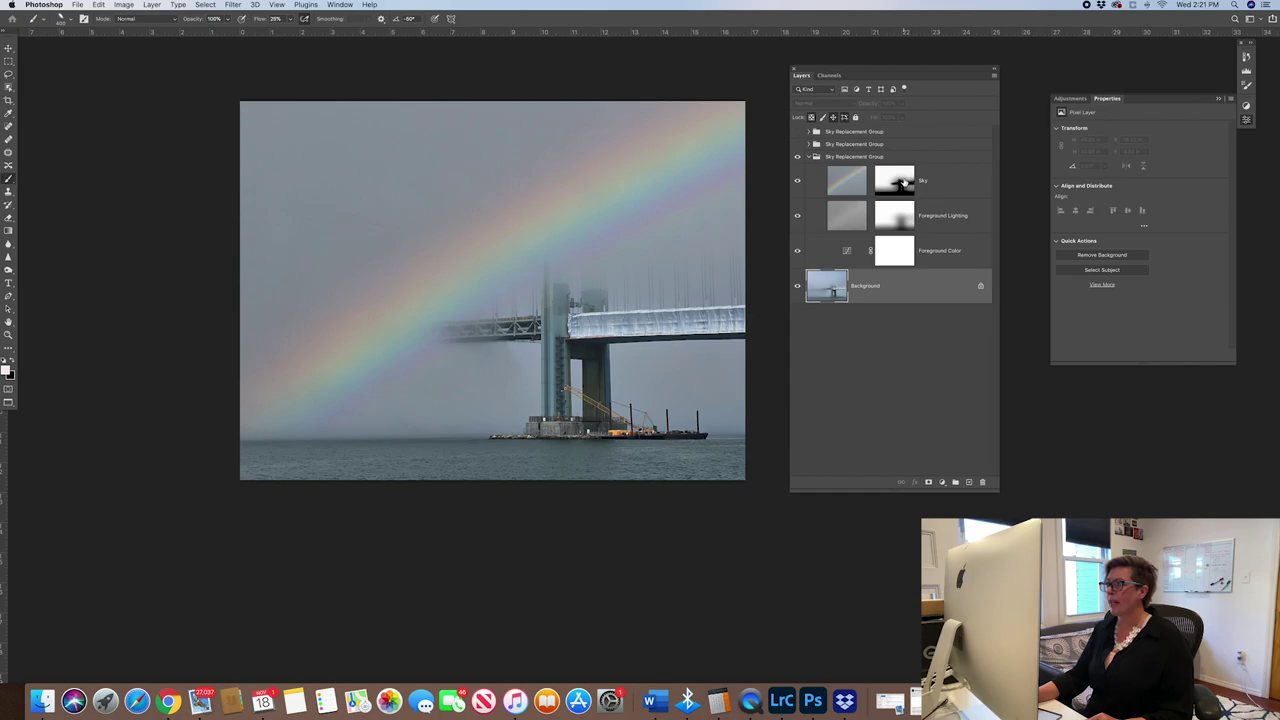
left_click(906, 187)
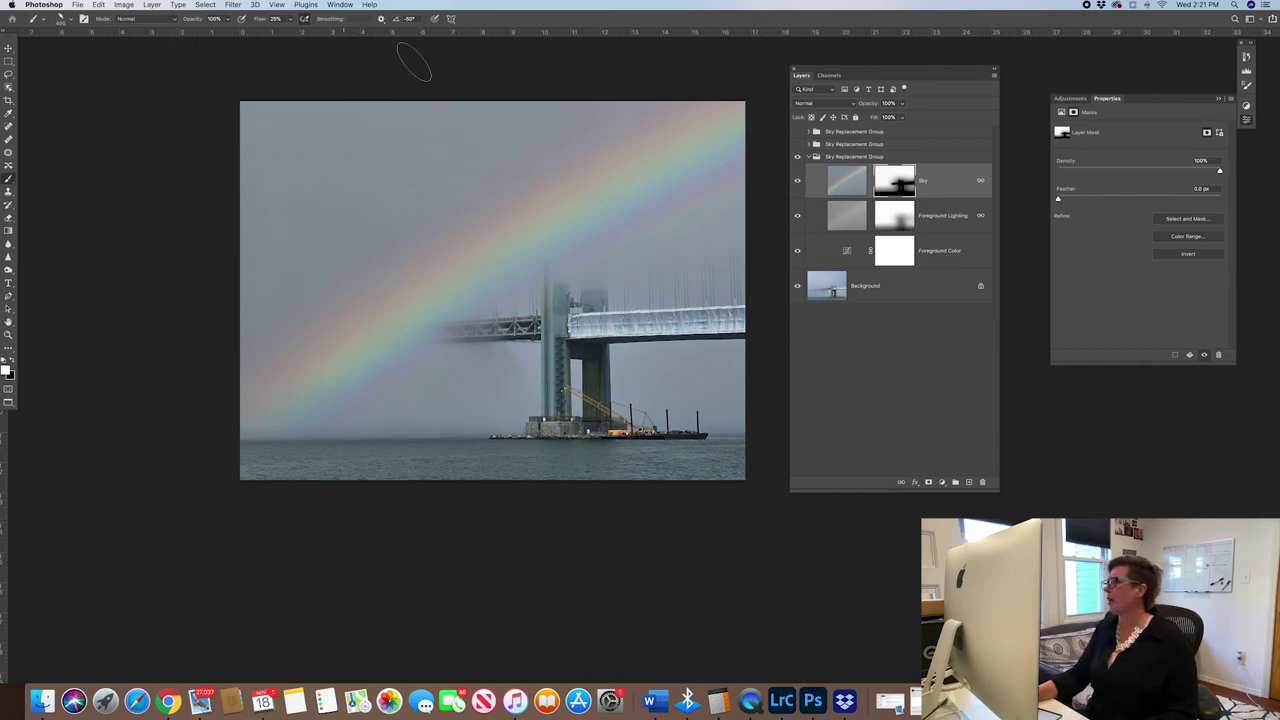
left_click(1247, 86)
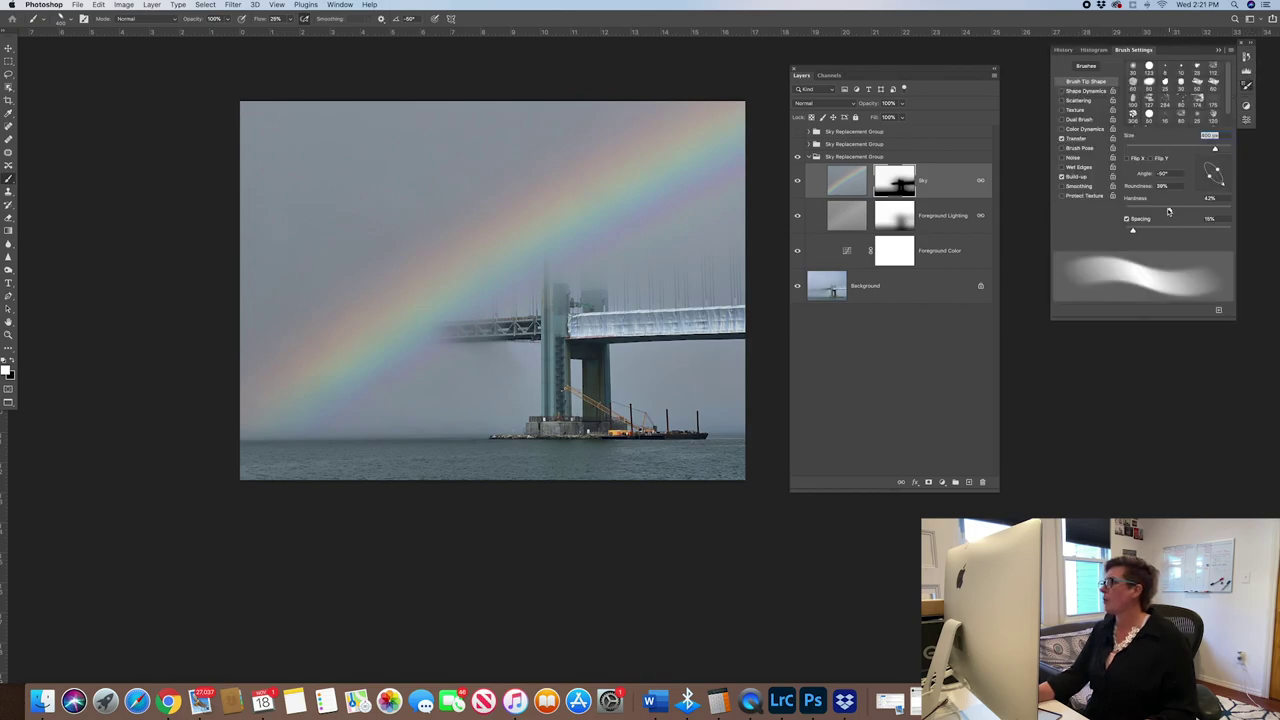
left_click_drag(1170, 211, 1127, 211)
mouse_move(1213, 175)
left_mouse_down()
mouse_move(1233, 190)
mouse_move(1210, 180)
left_mouse_up()
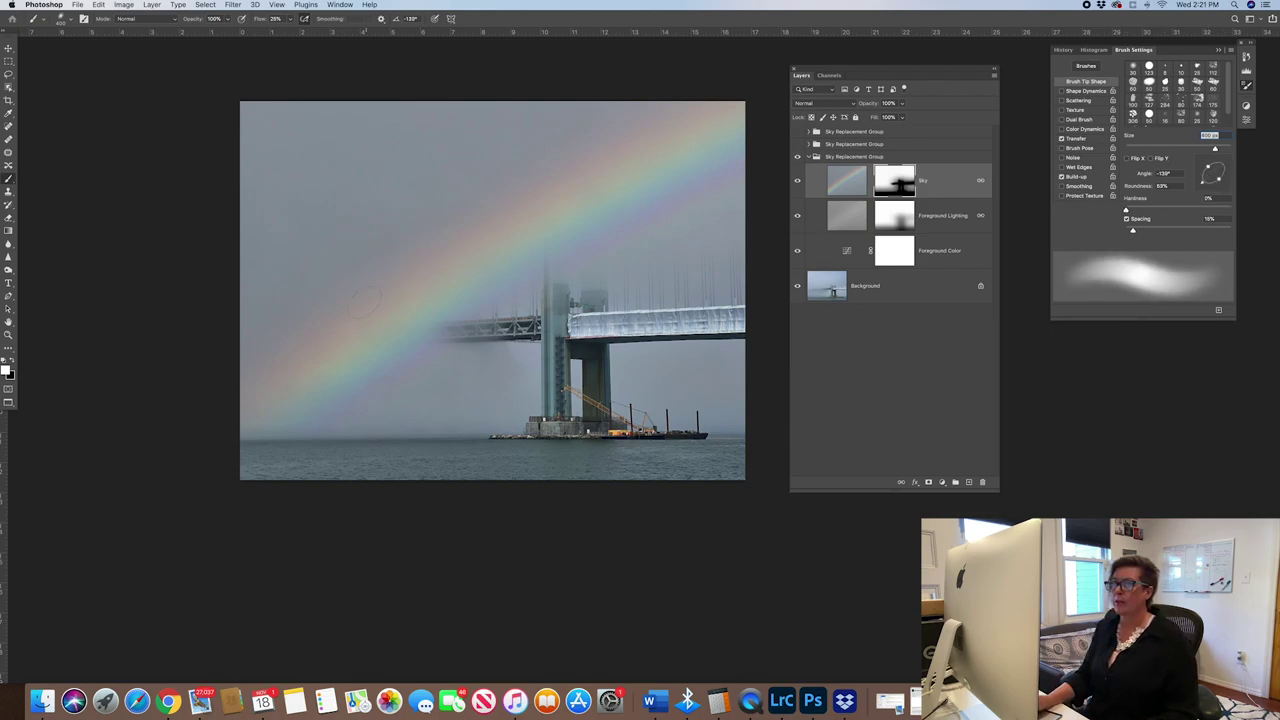
key("shift+2")
key("shift+8")
key("x")
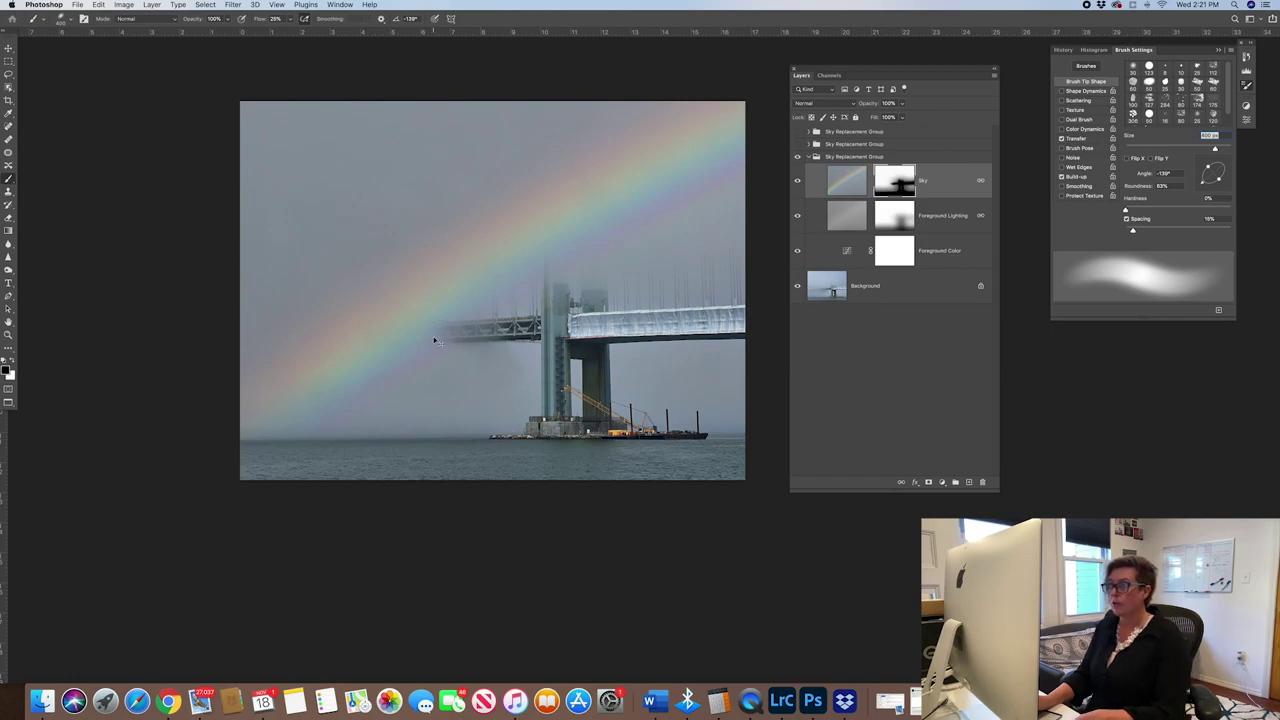
Paint fog over the bridge's left end at 25% flow, then undo the excess strokes
key("super+equal")
key("super+equal")
scroll(472, 337, "left", 3)
scroll(472, 337, "up", 1)
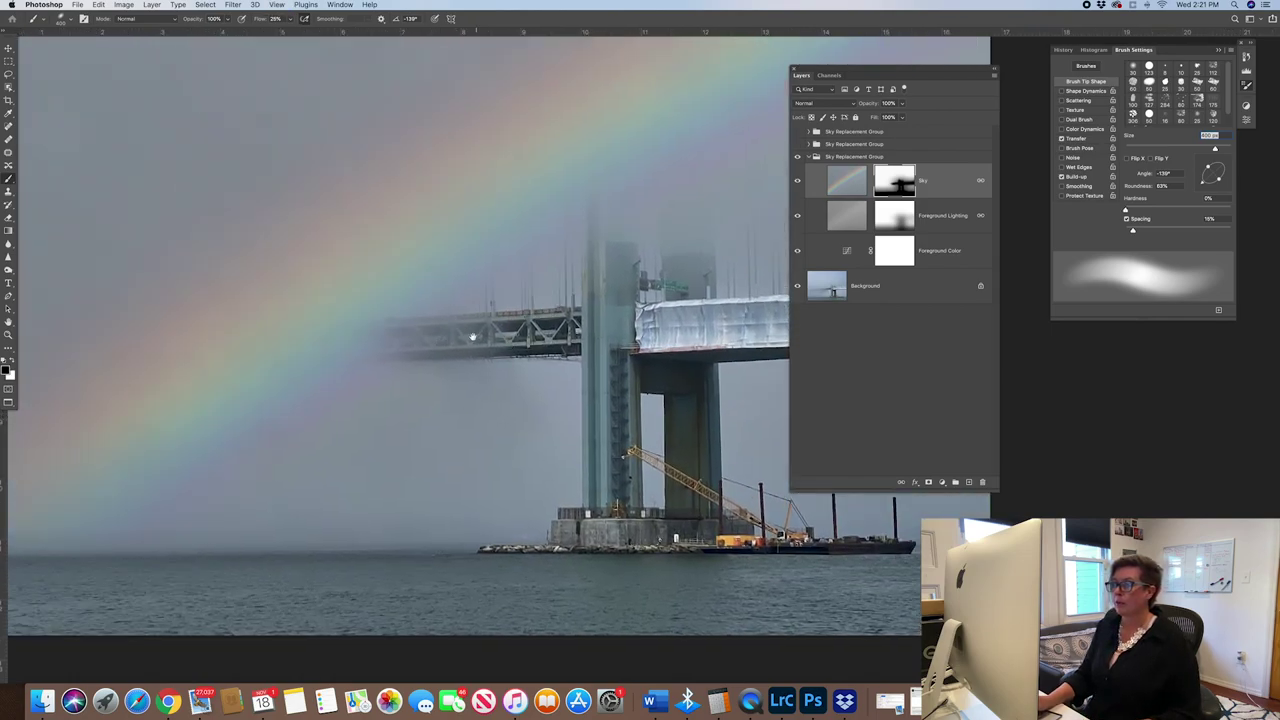
scroll(472, 337, "right", 1)
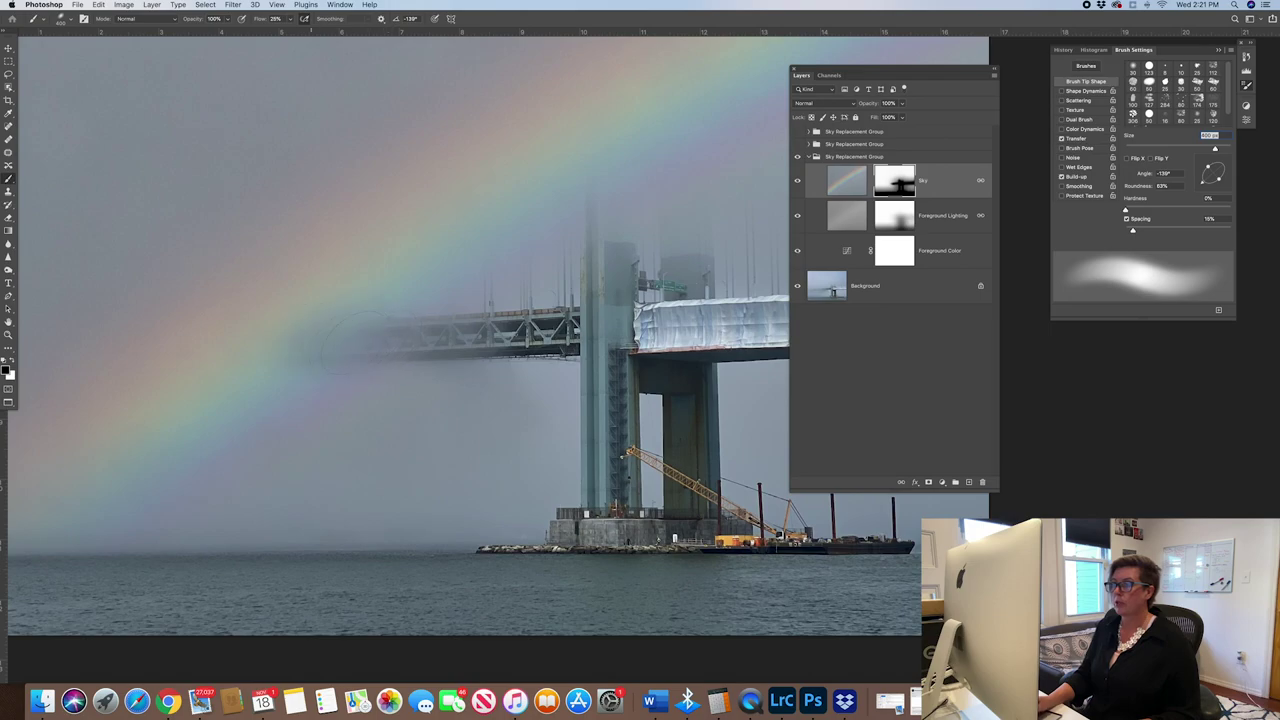
key("shift+2")
key("shift+5")
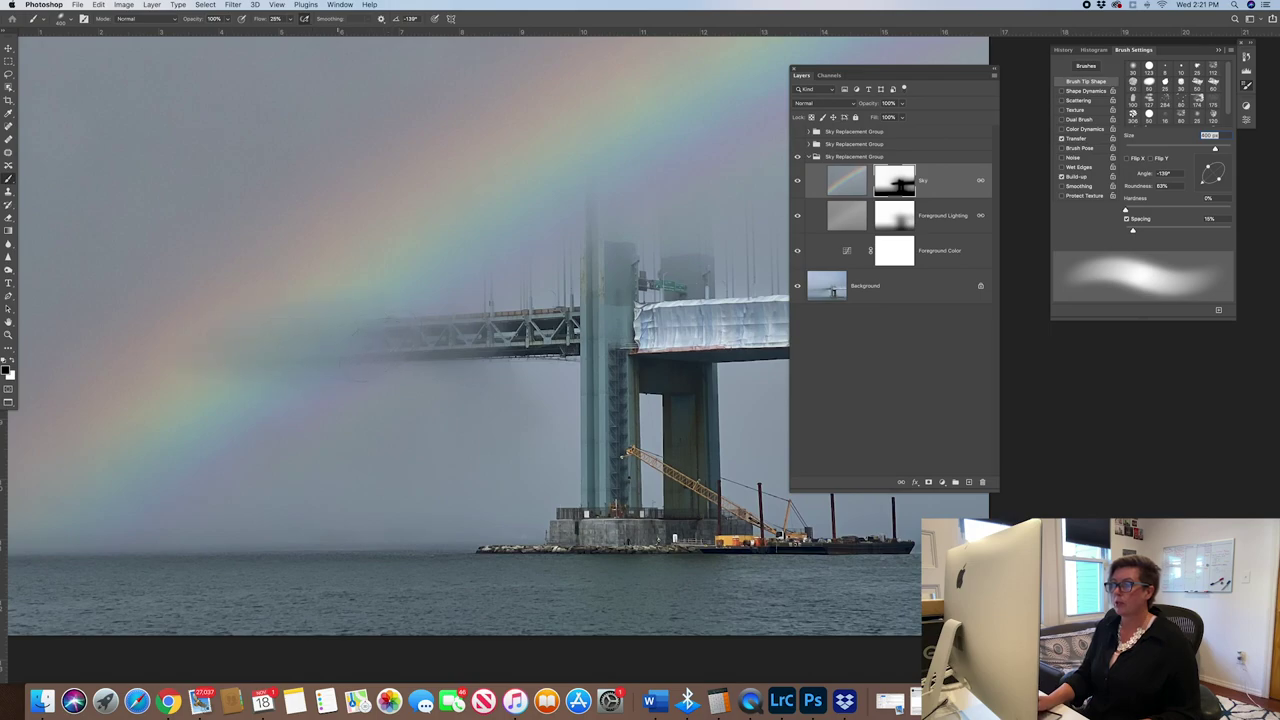
left_click_drag(340, 350, 258, 352)
key("super+minus")
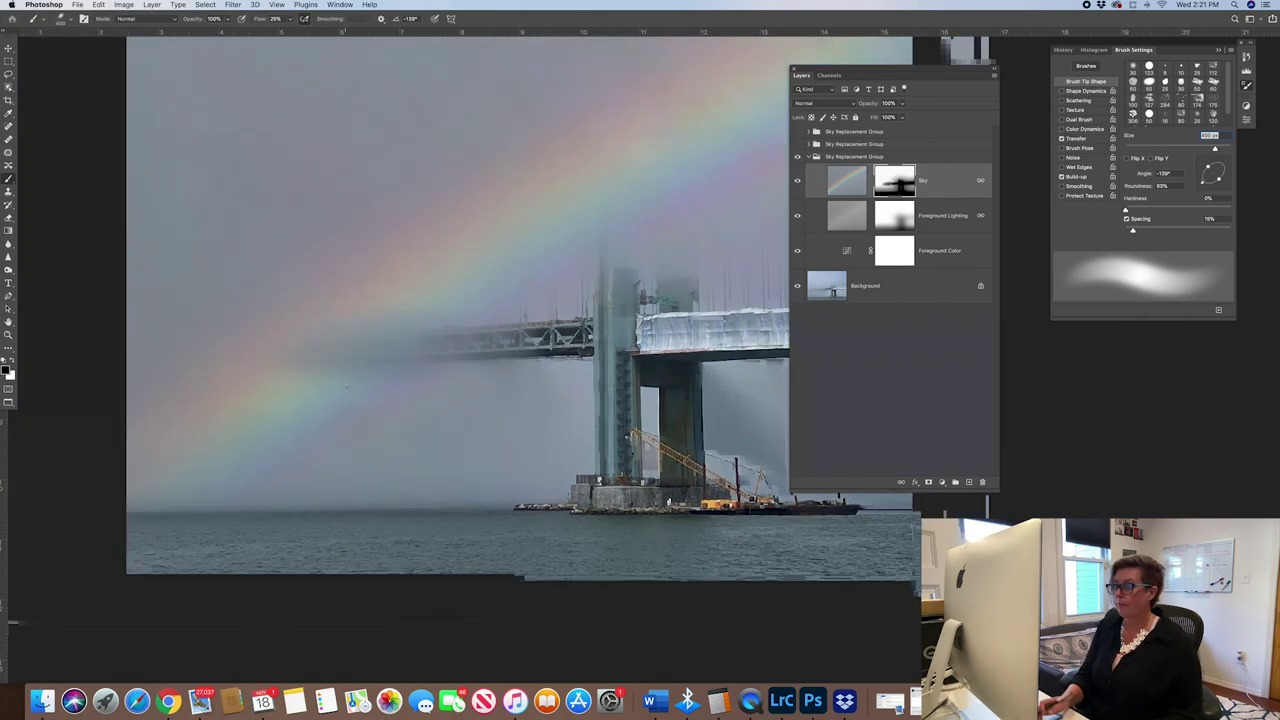
key("super+minus")
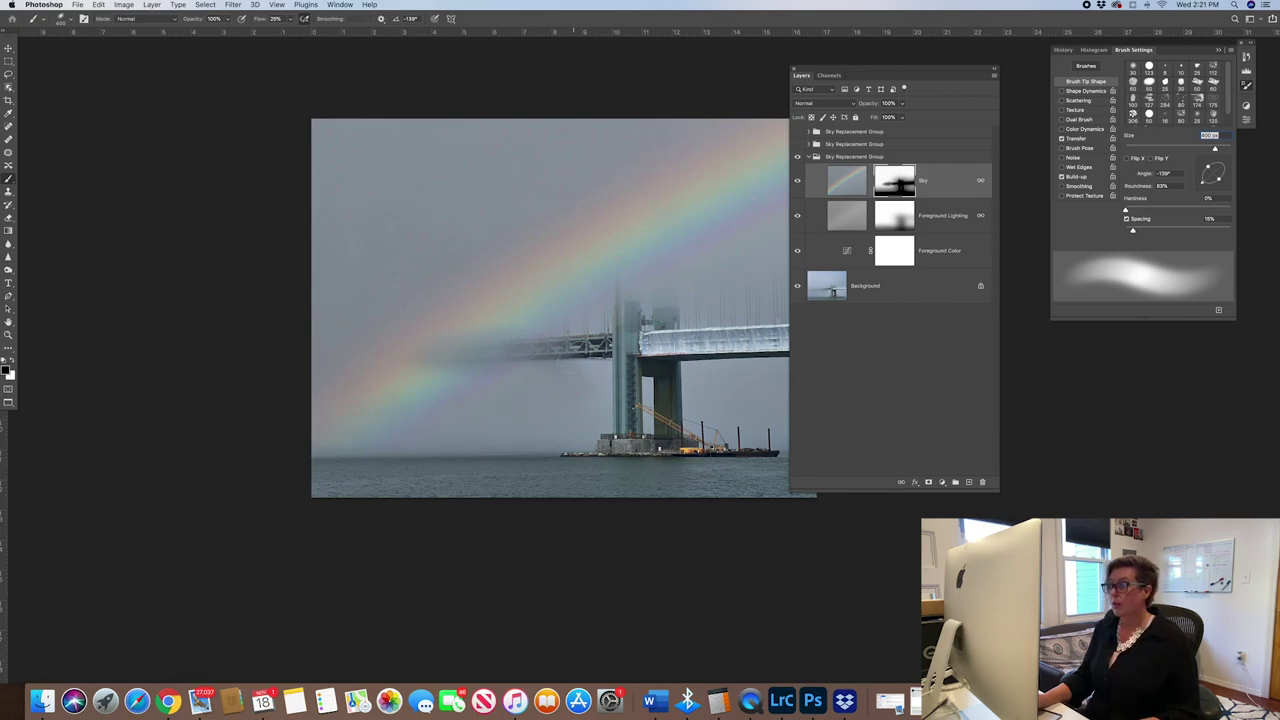
left_click_drag(551, 303, 477, 268)
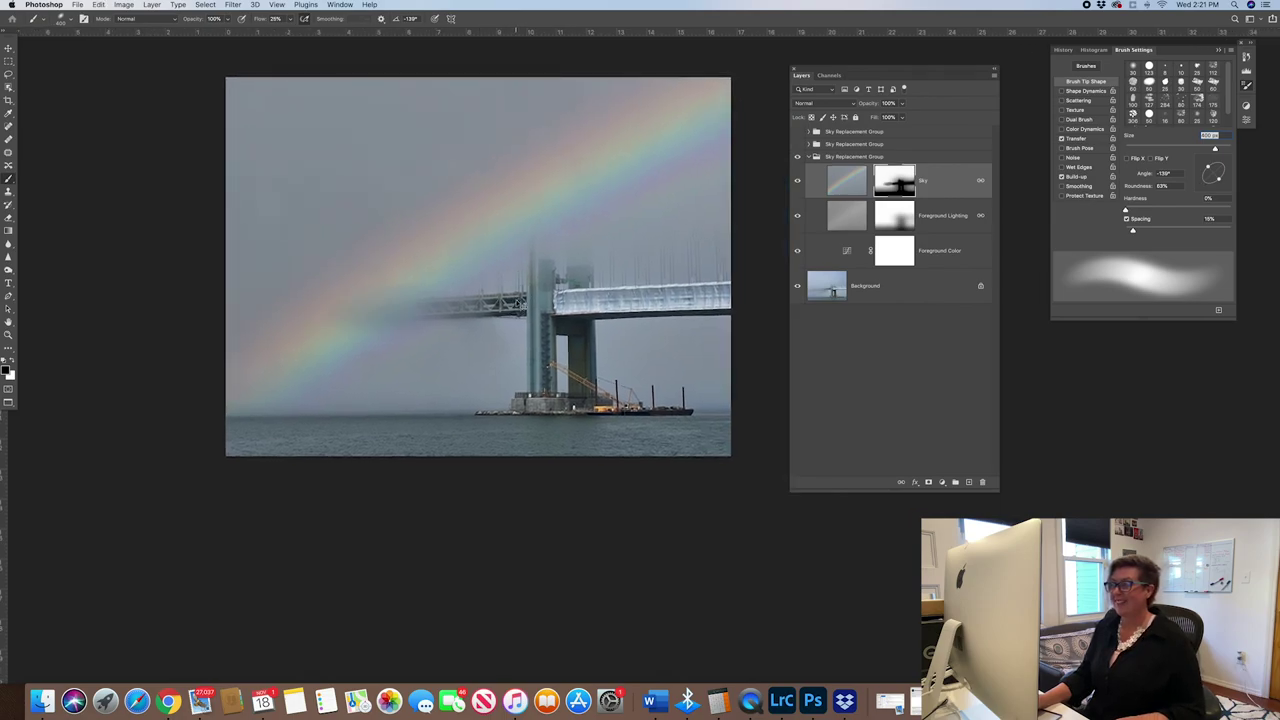
key("super+z")
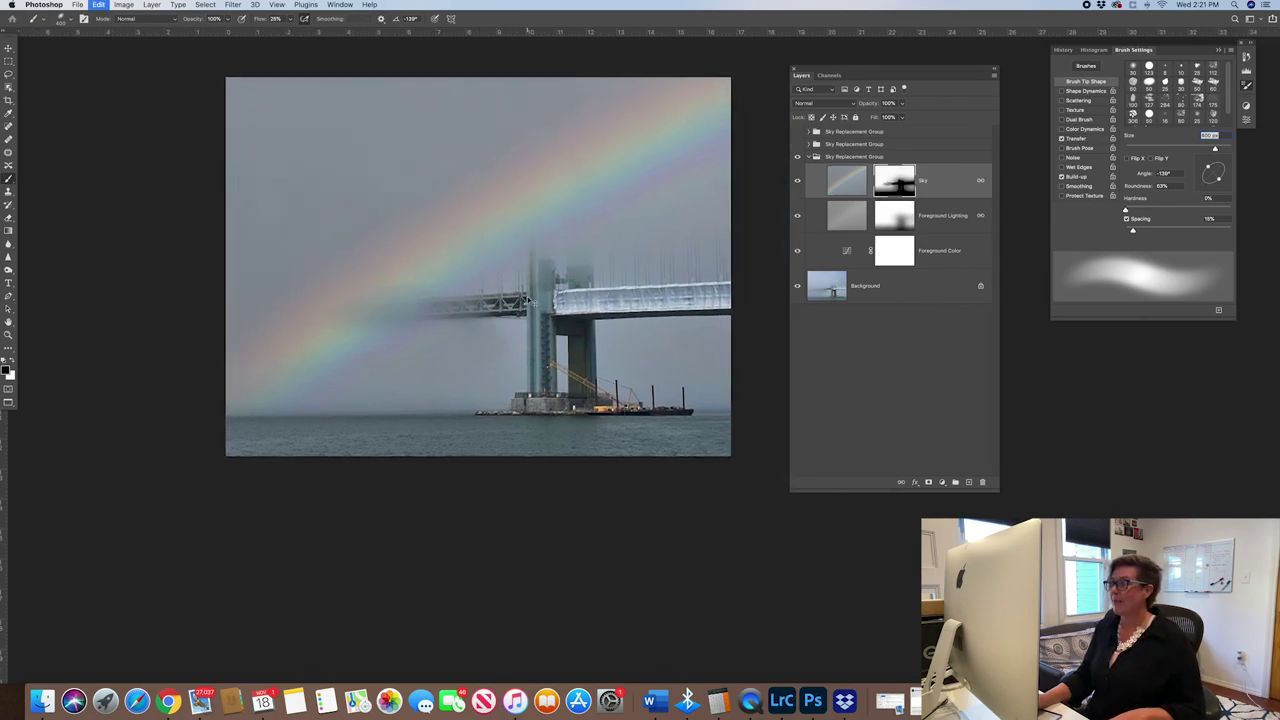
key("super+z")
key("super+z")
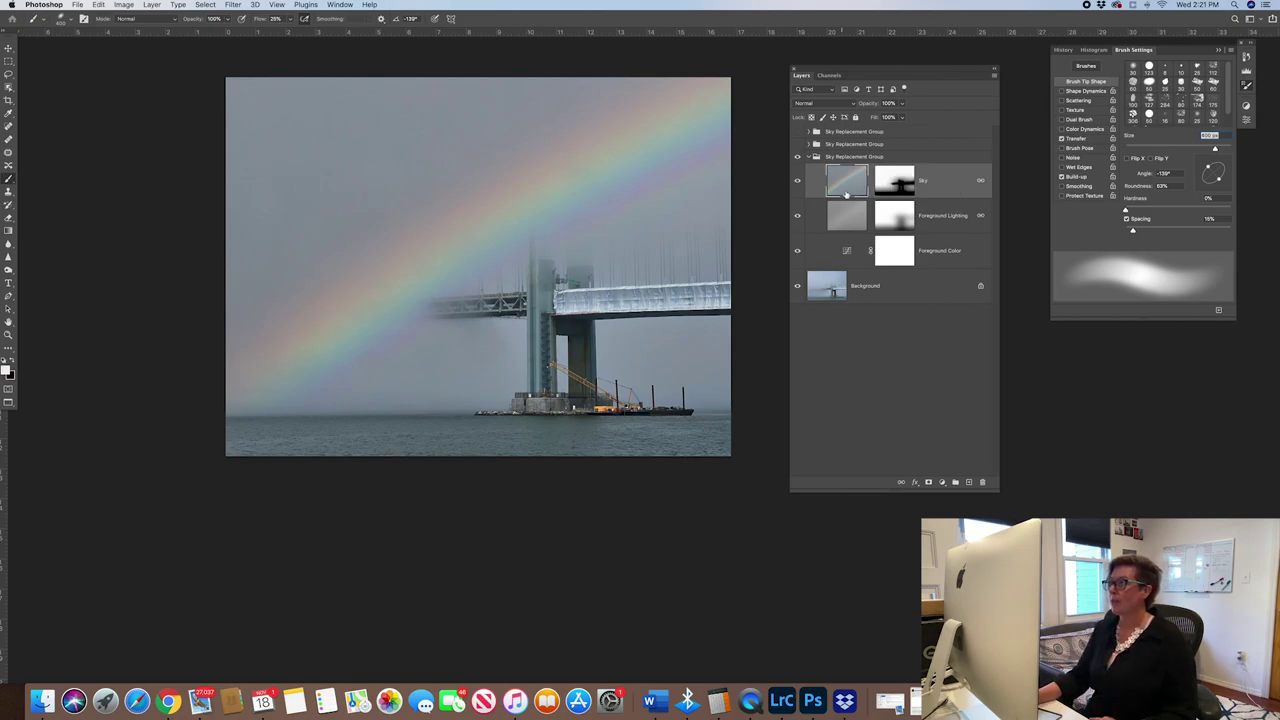
left_click(797, 157)
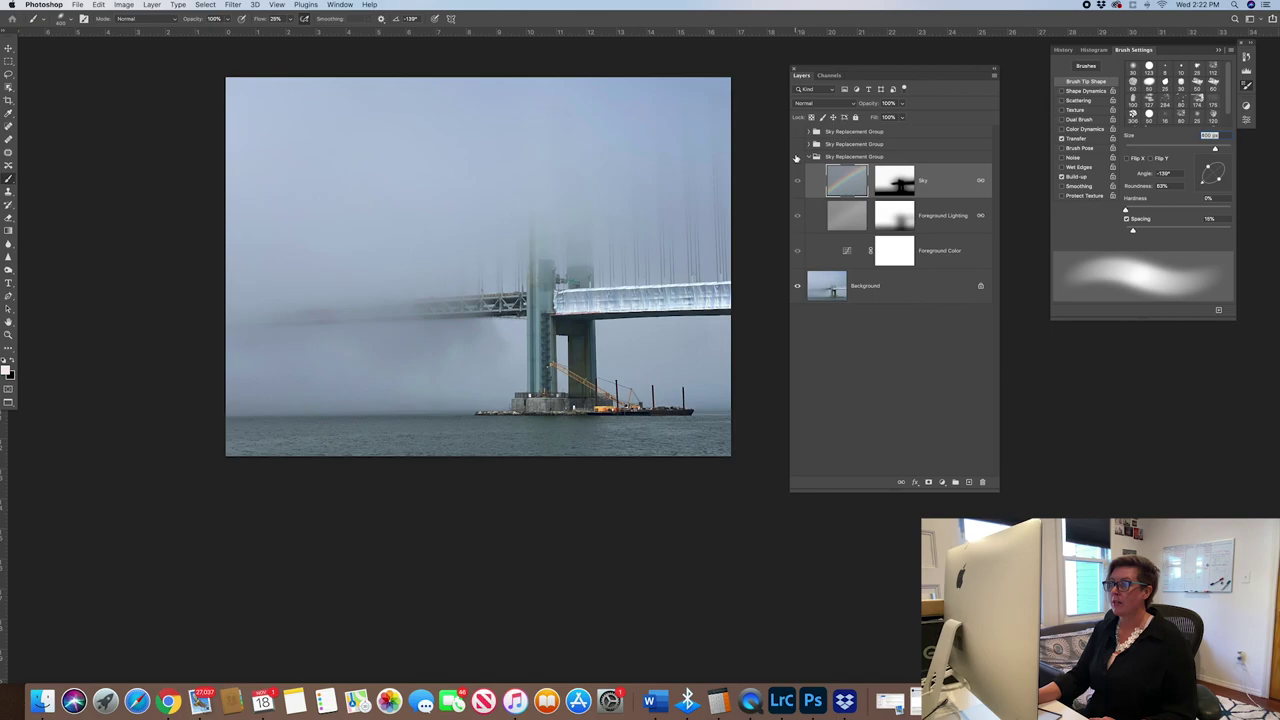
left_click(797, 157)
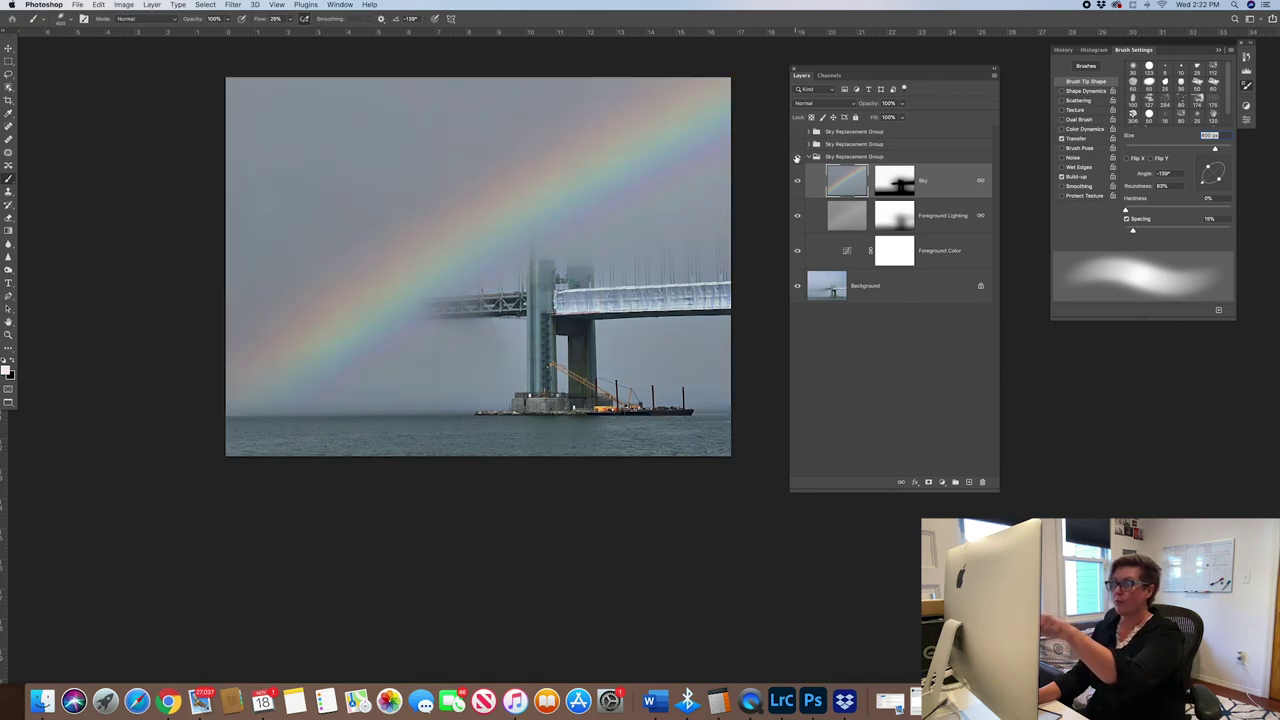
left_click(797, 157)
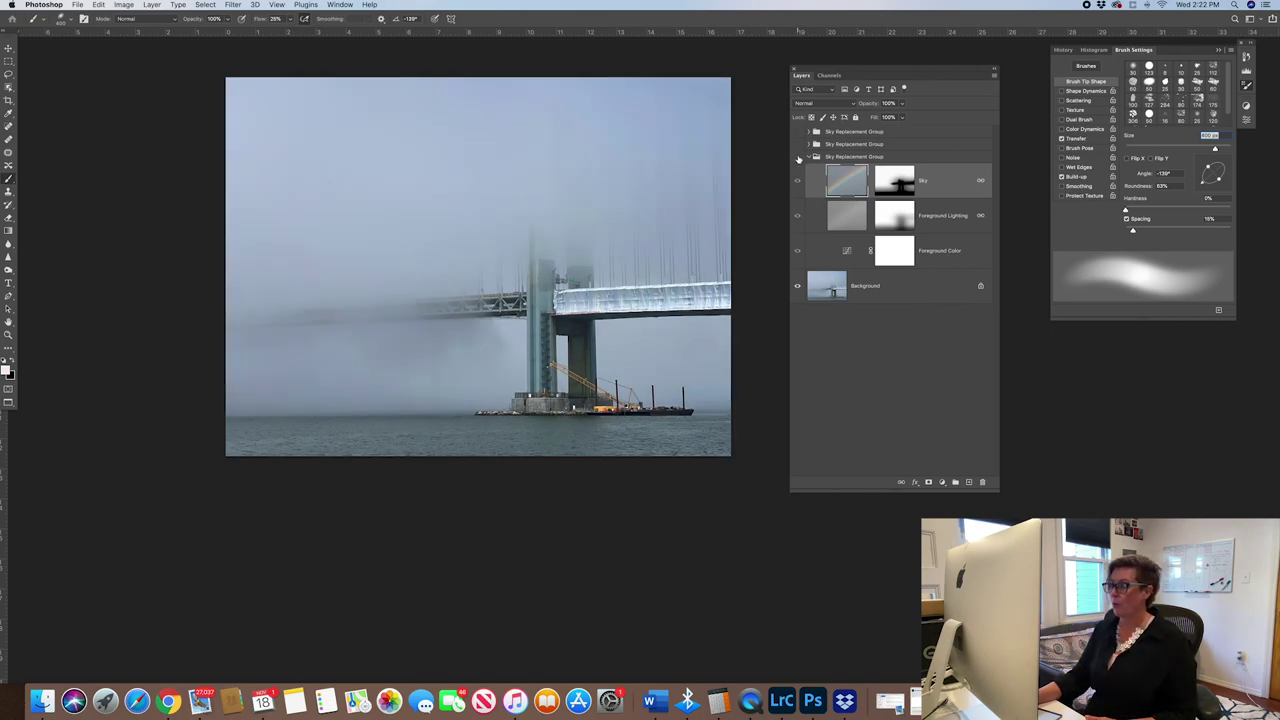
left_click(797, 157)
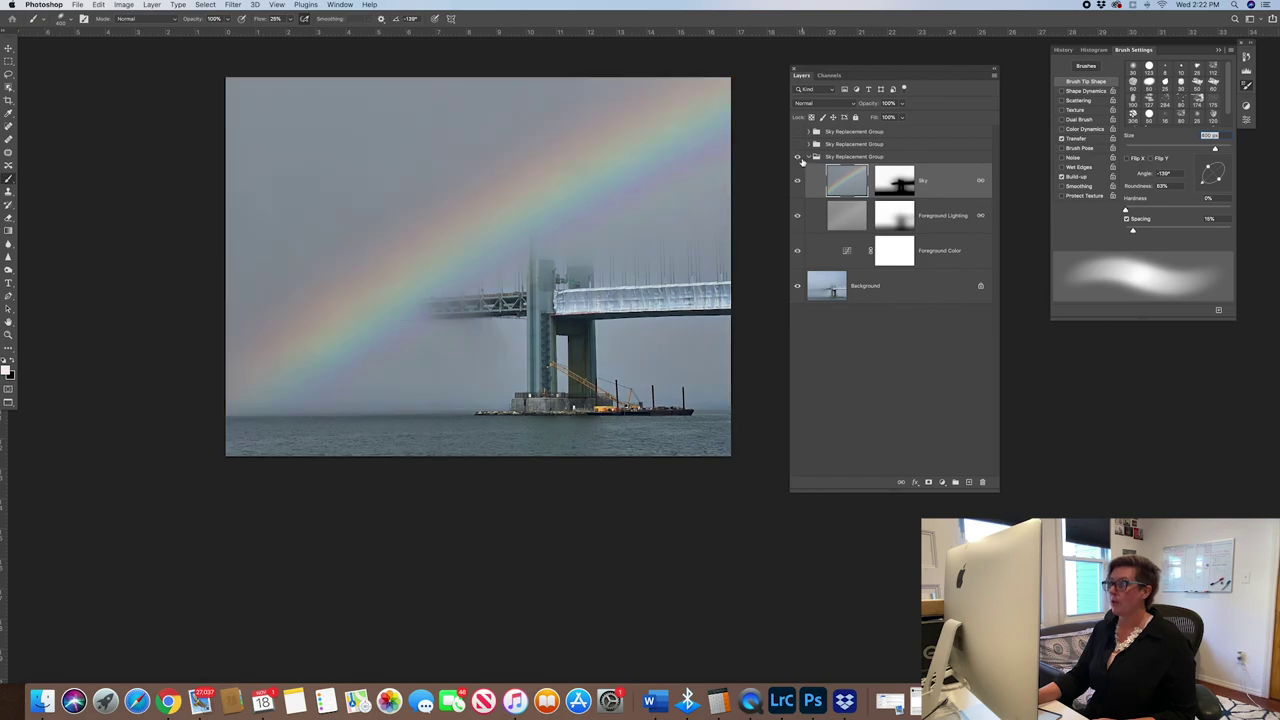
left_click(797, 157)
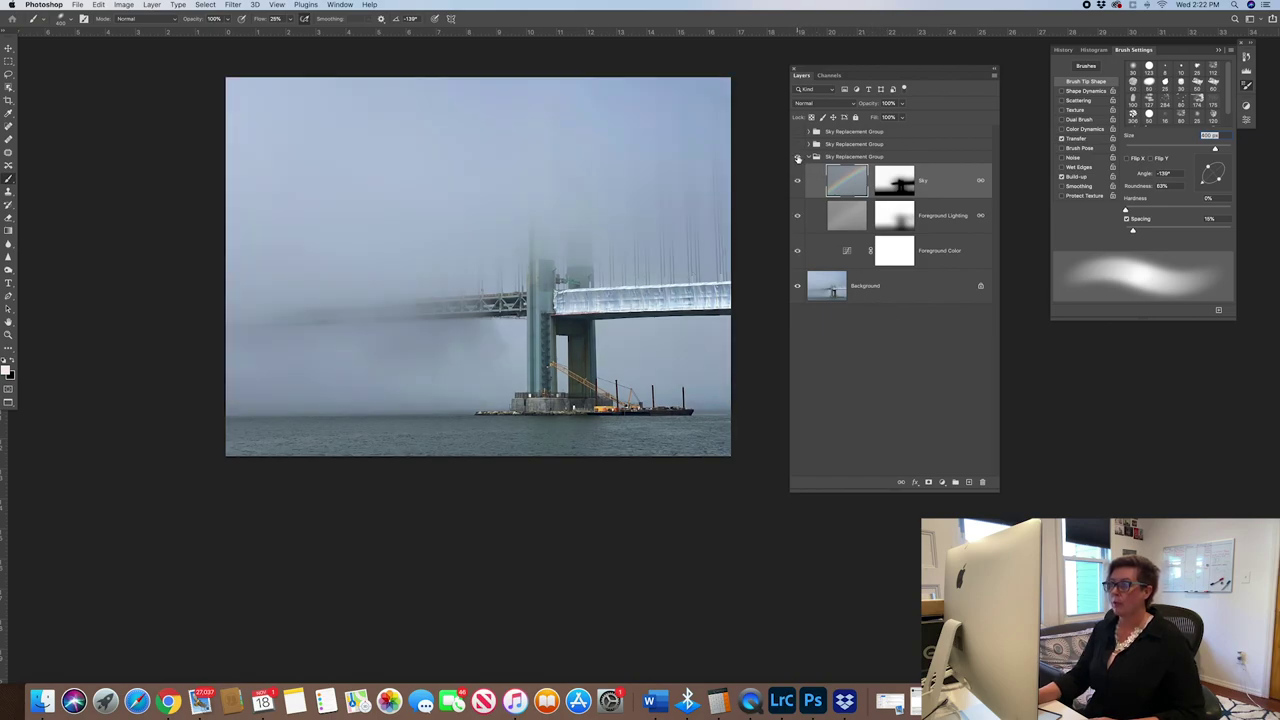
left_click(798, 157)
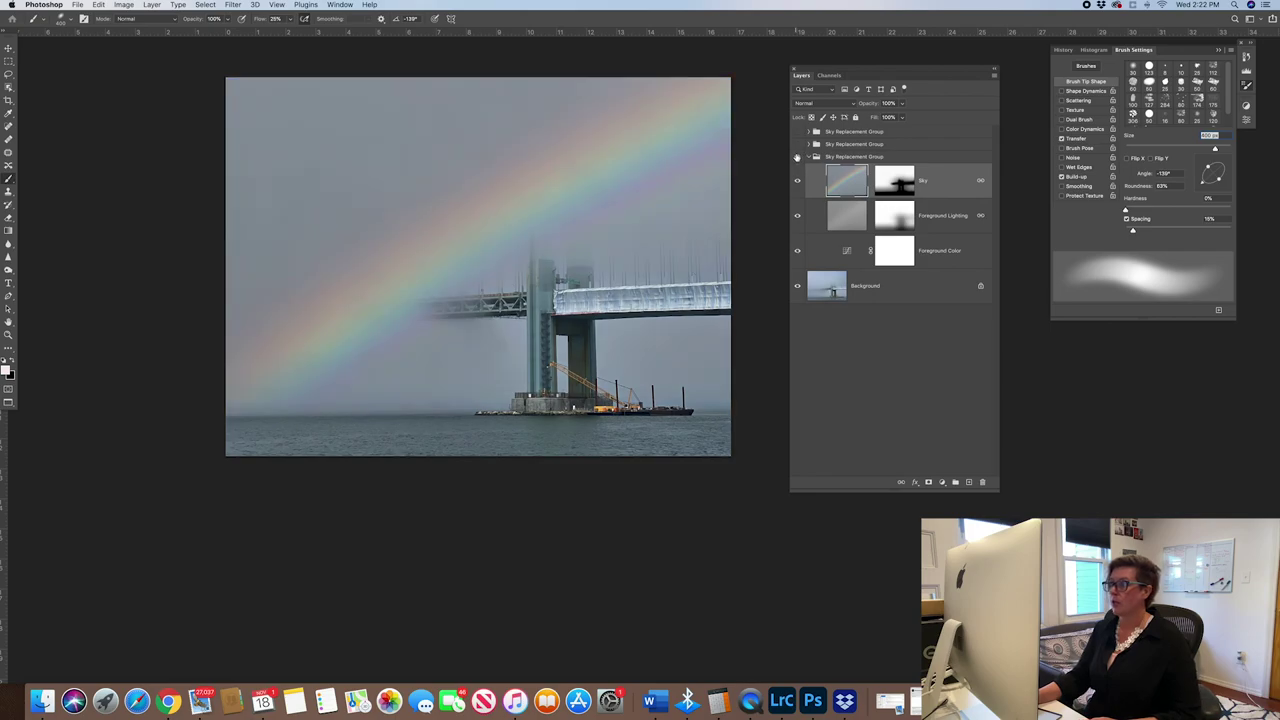
left_click(798, 157)
left_click(853, 290)
Duplicate the Background layer and move the copy above the Sky Replacement Group
key("super+z")
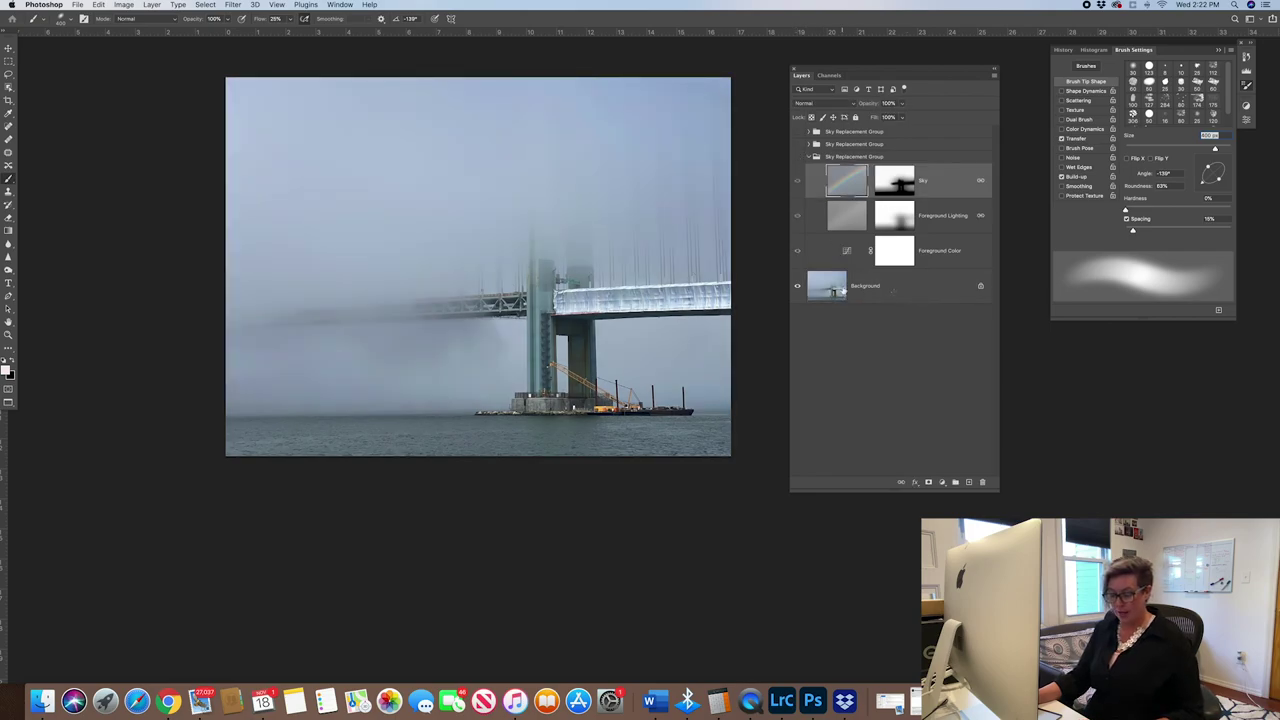
left_click(893, 292)
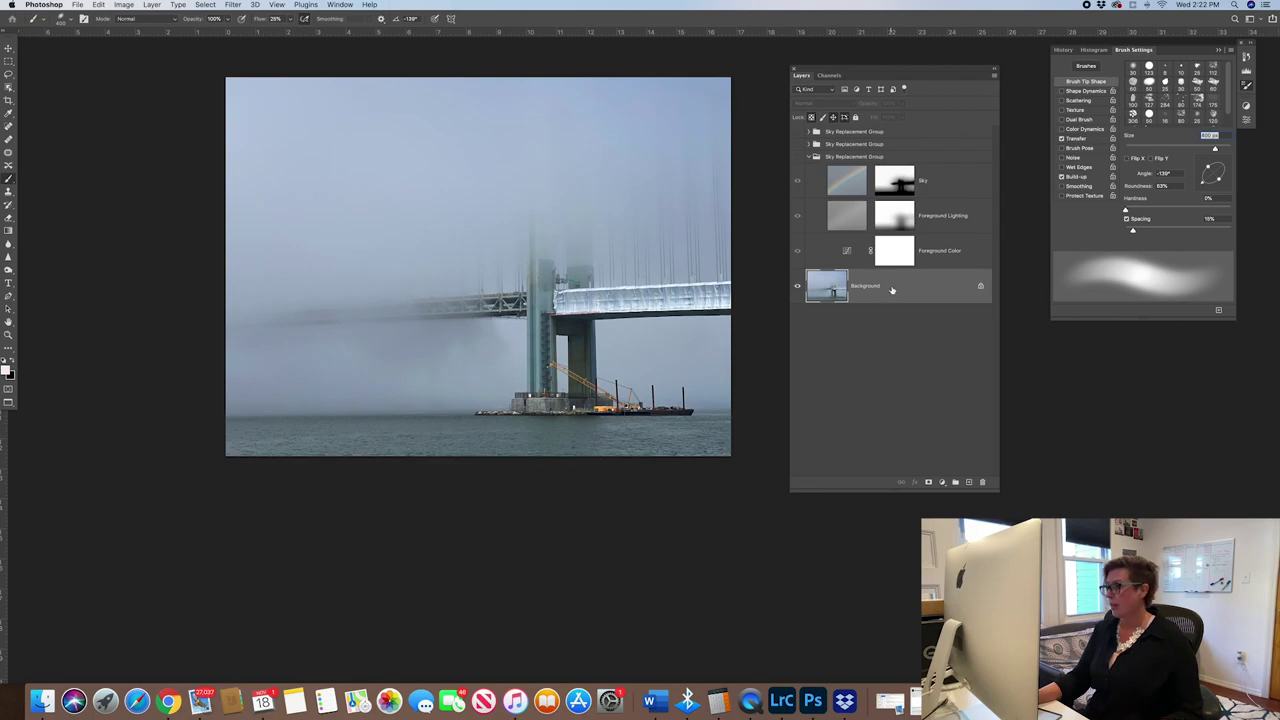
key("super+j")
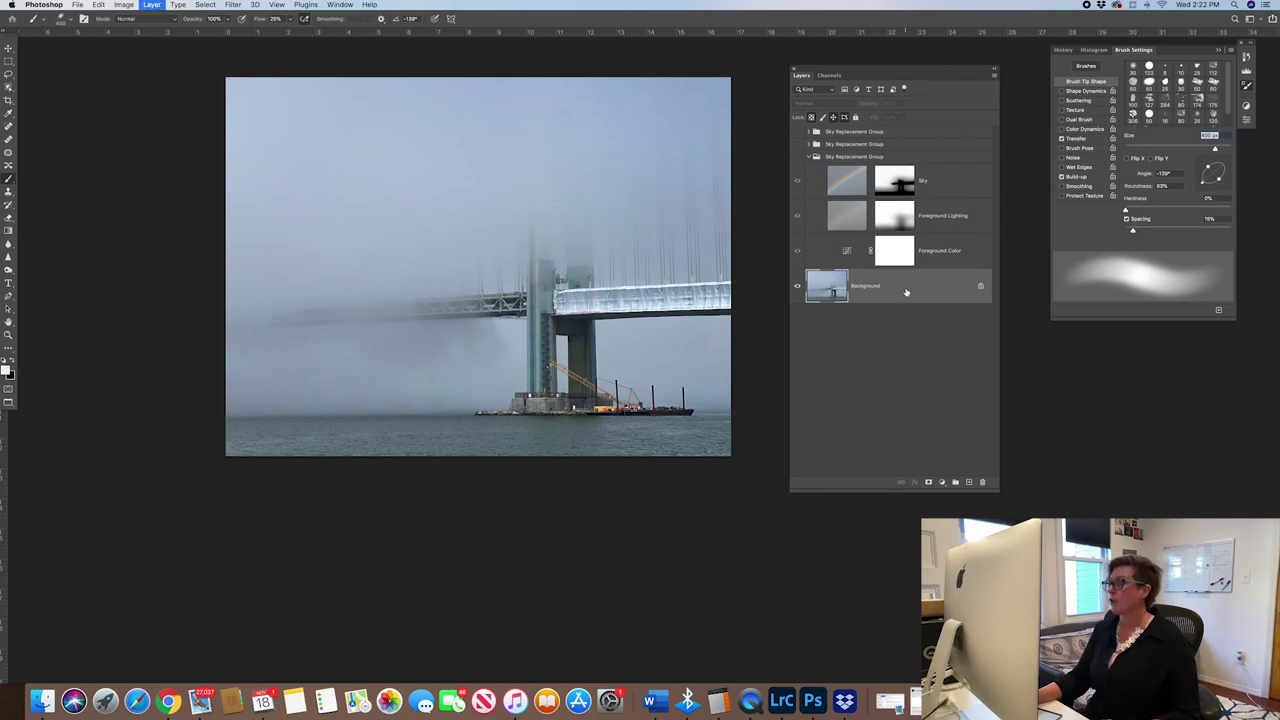
left_click_drag(903, 288, 914, 151)
left_click(806, 192)
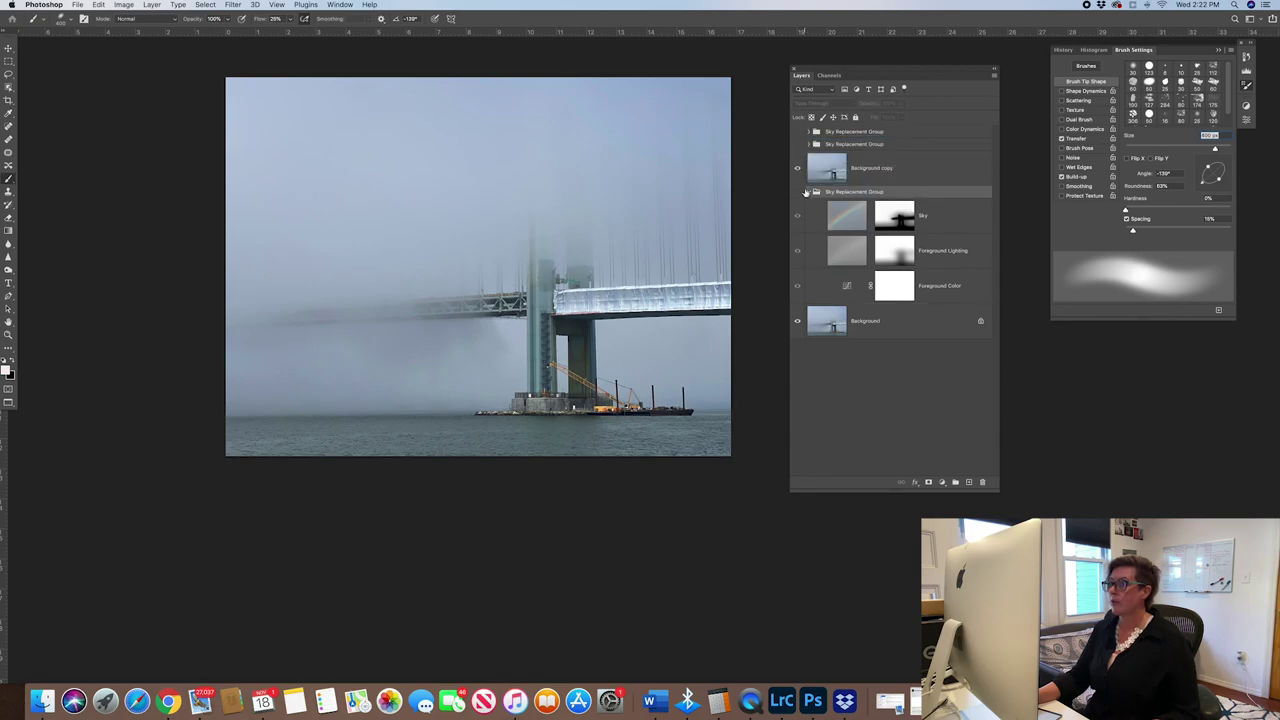
left_click(811, 192)
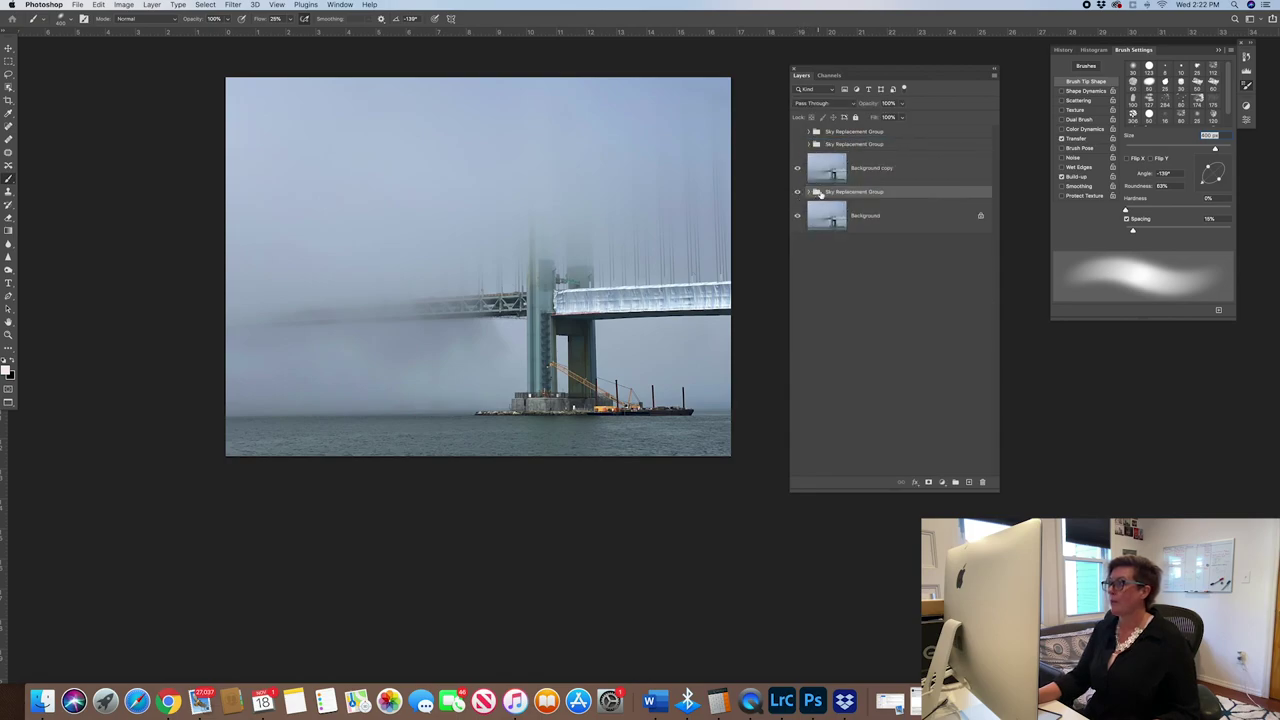
Add a layer mask to the Background copy and invert it to black
left_click(874, 178)
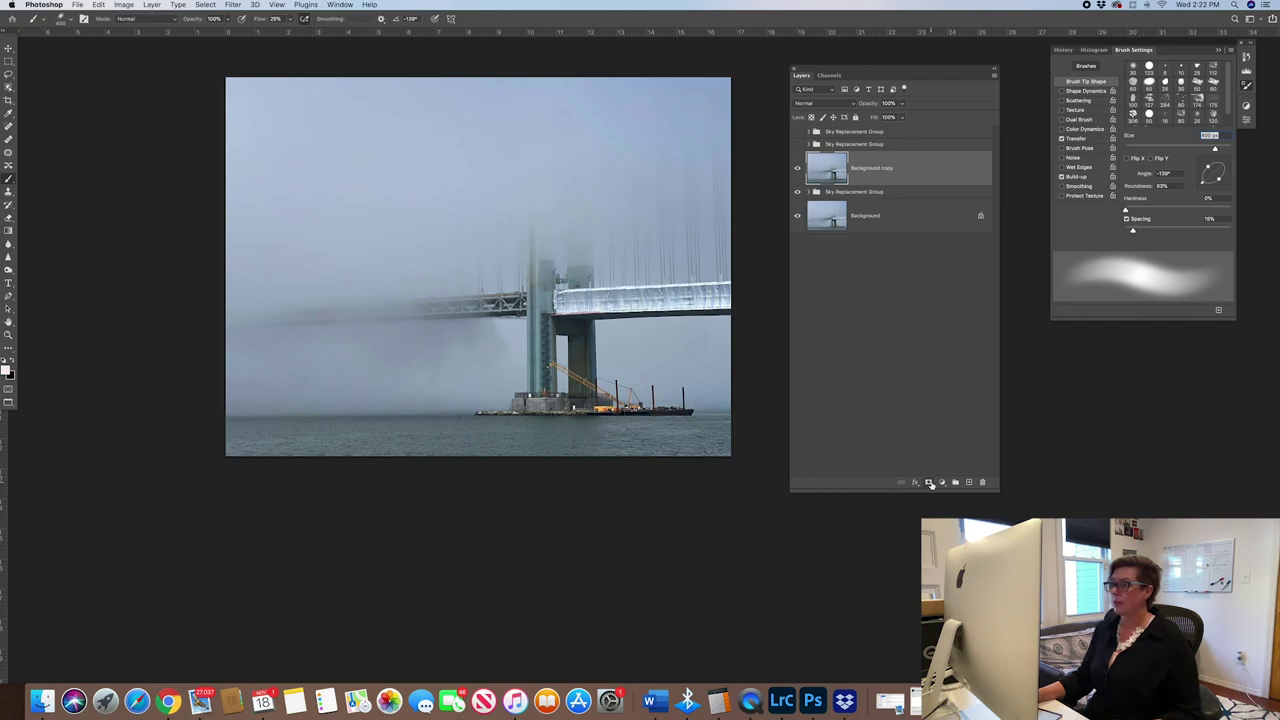
left_click(929, 483)
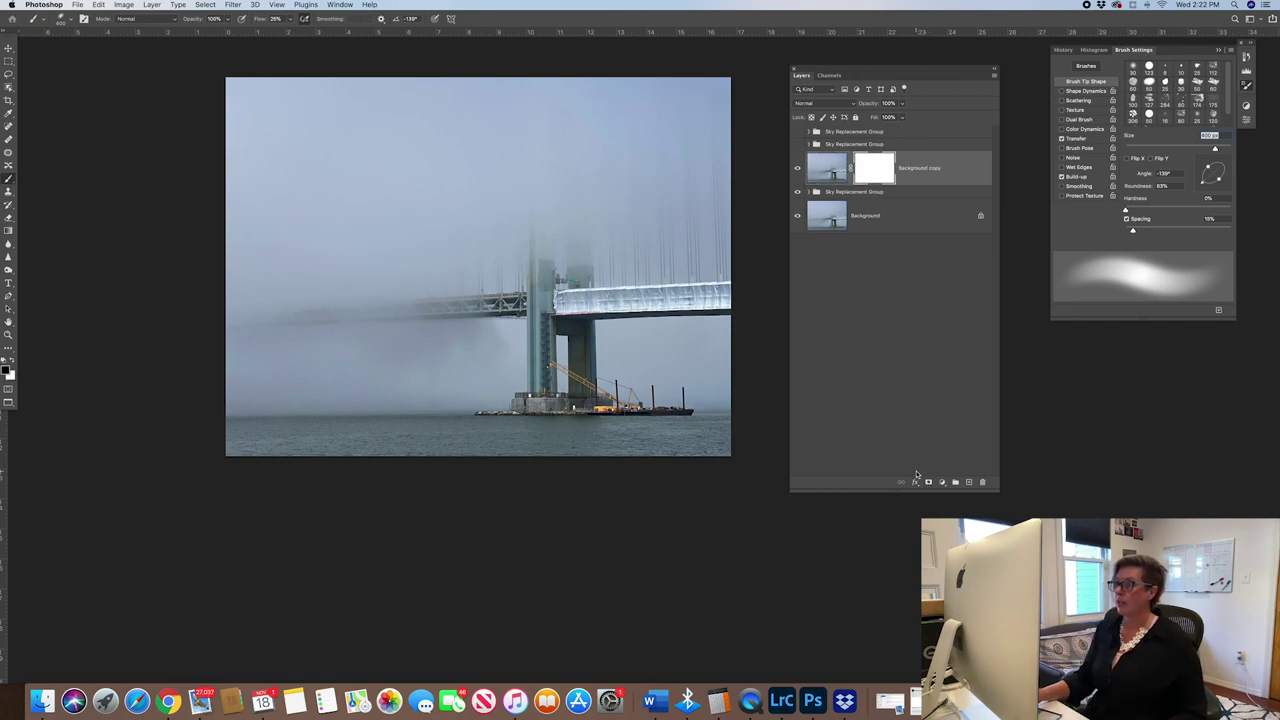
key("super+i")
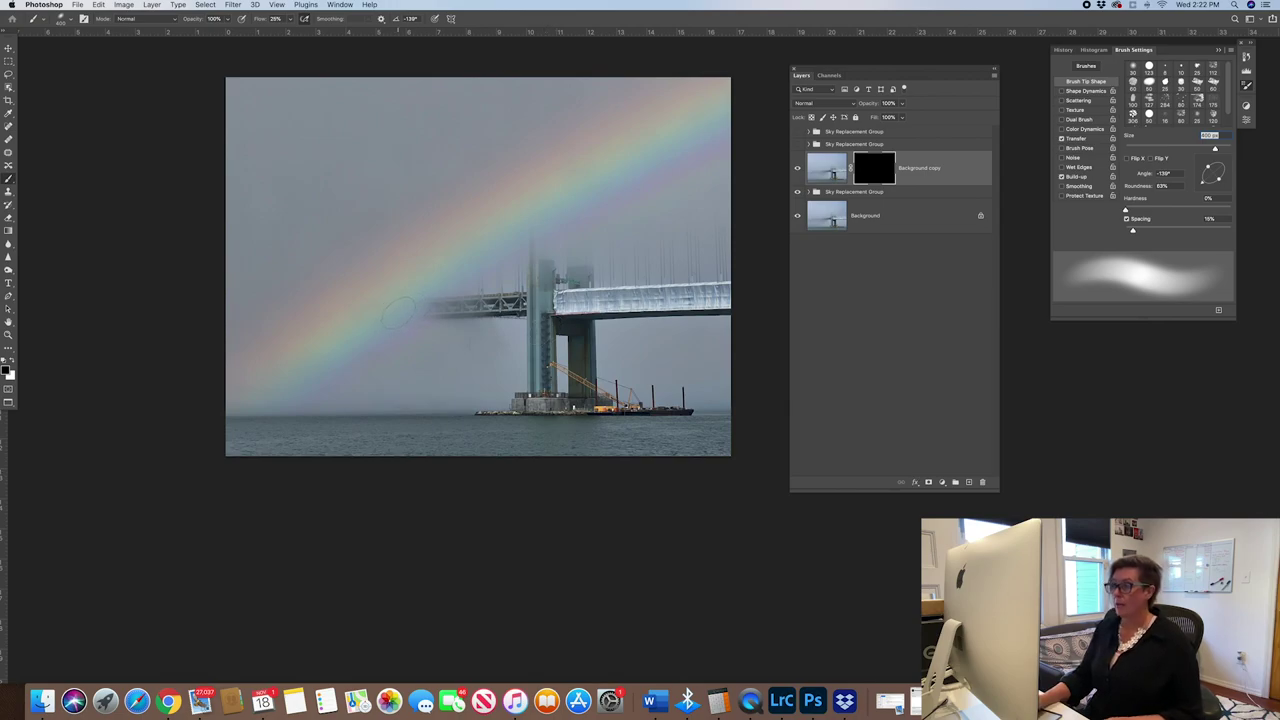
Set the brush Flow to 8% and make the brush smaller
key("super+equal")
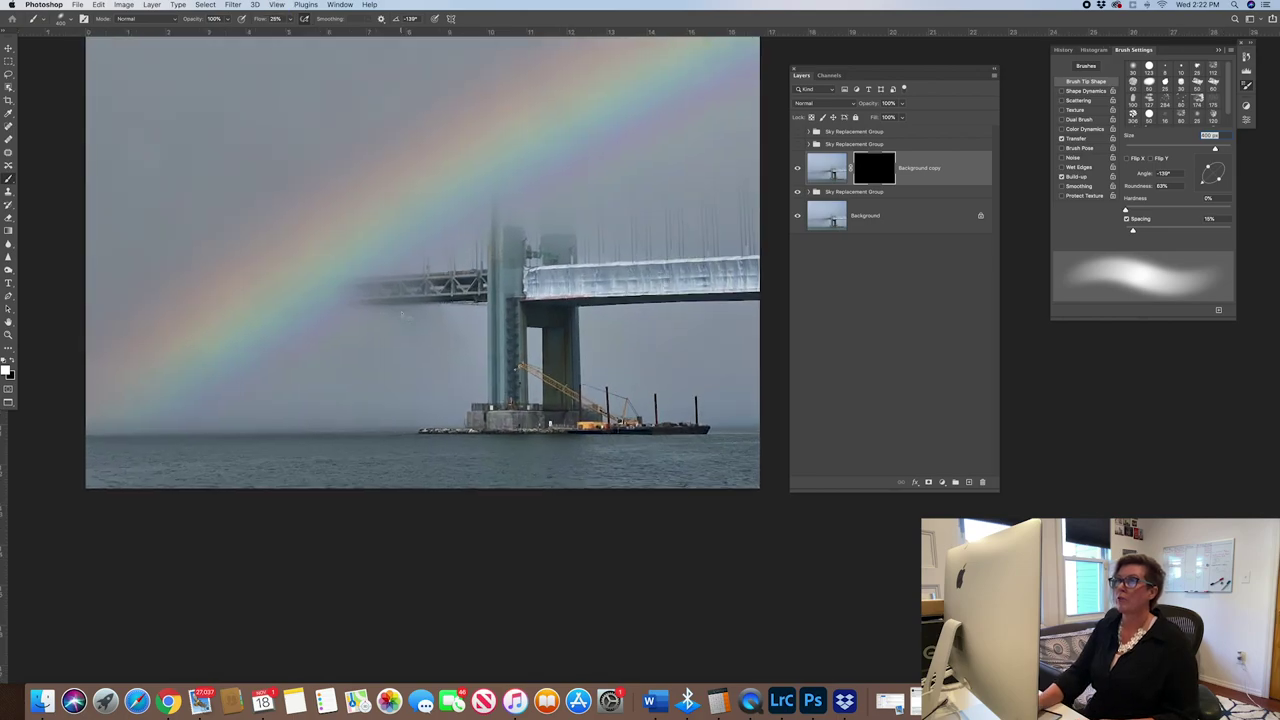
left_click(290, 19)
left_click_drag(290, 34, 283, 32)
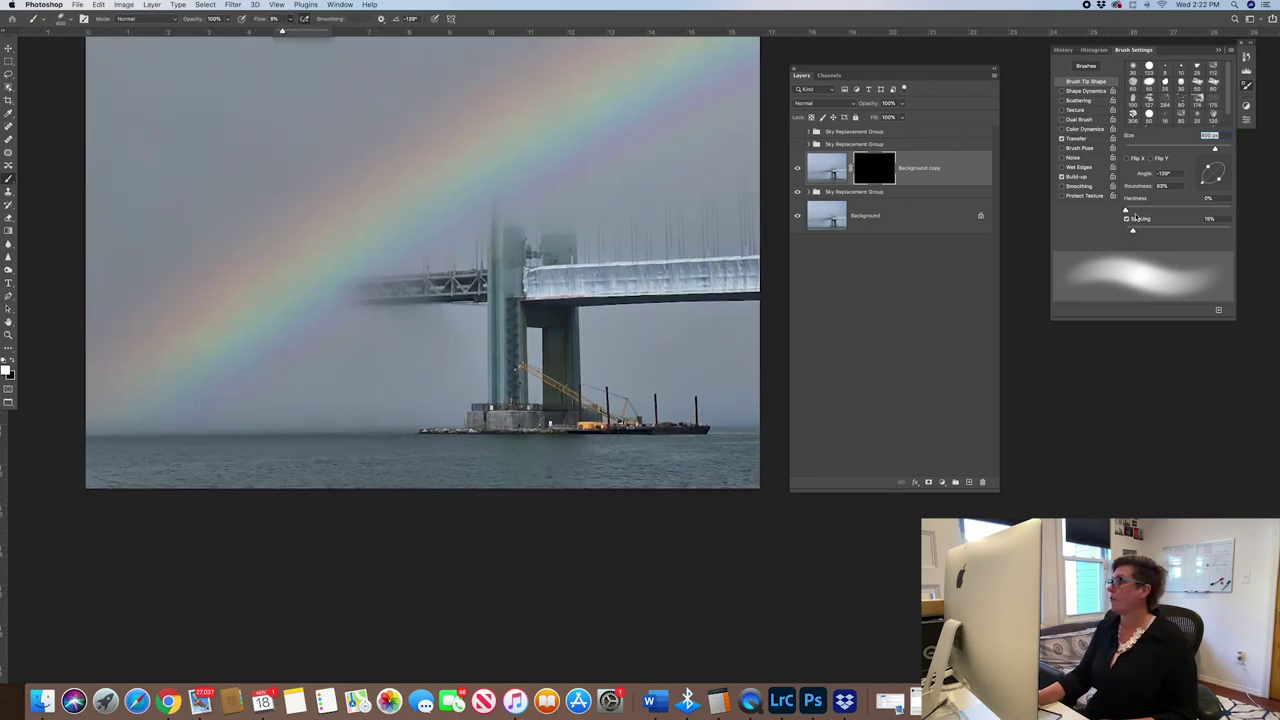
left_click(267, 291)
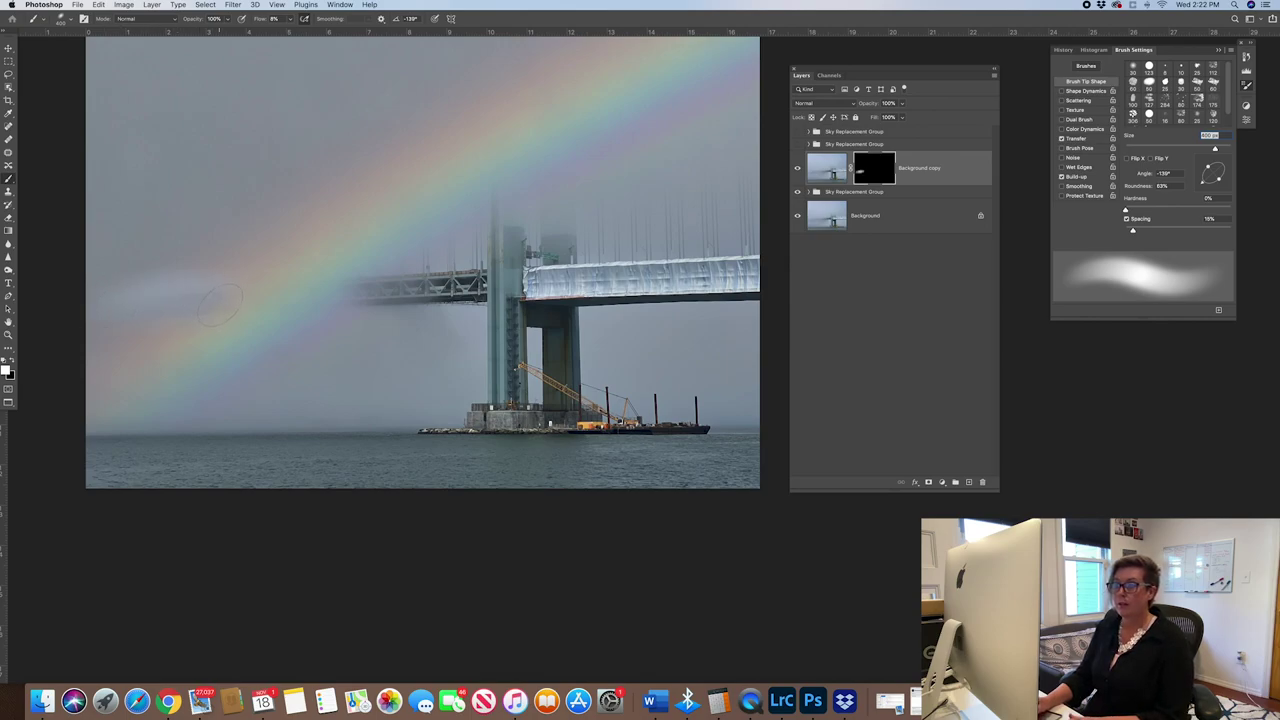
key("bracketleft")
key("bracketleft")
key("bracketleft")
key("bracketleft")
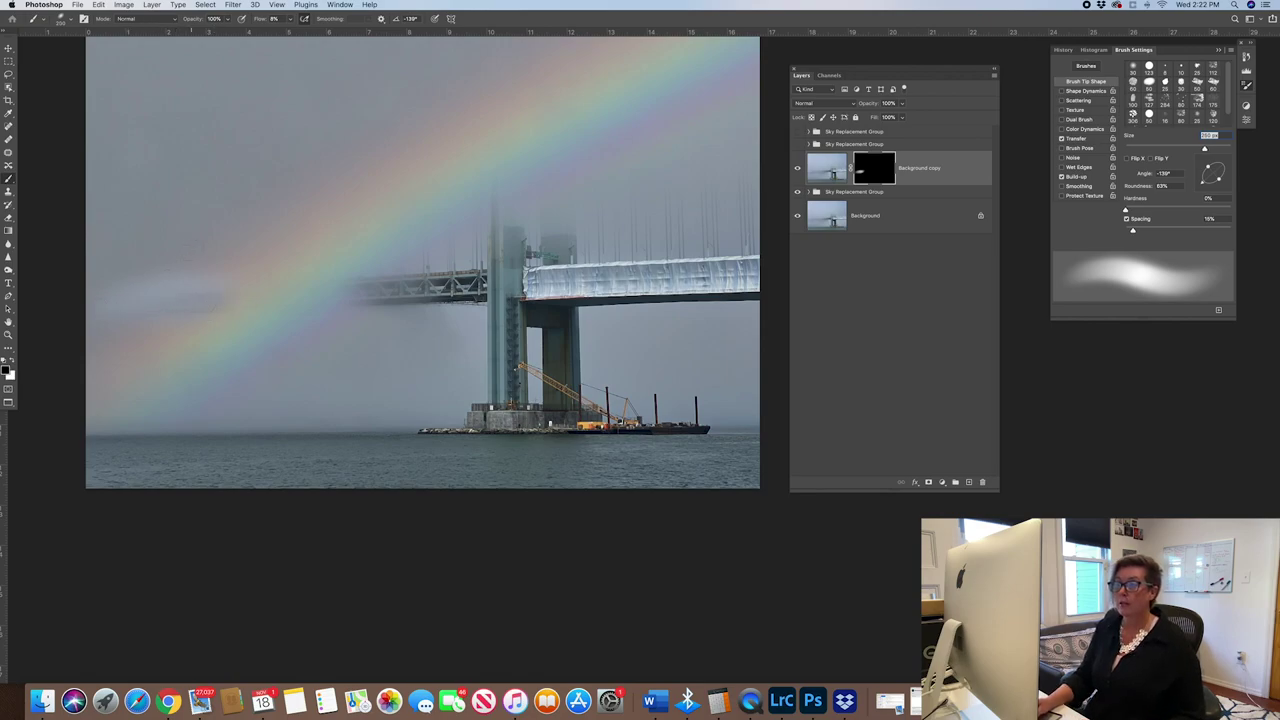
key("x")
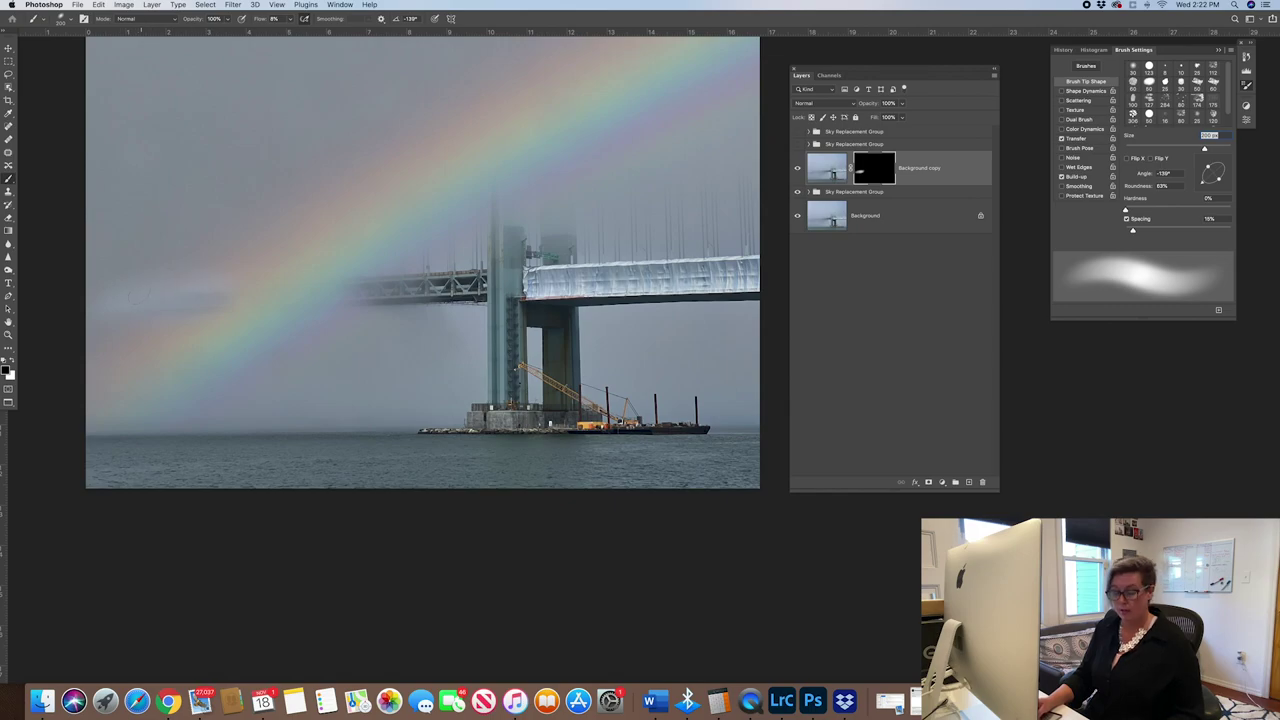
key("x")
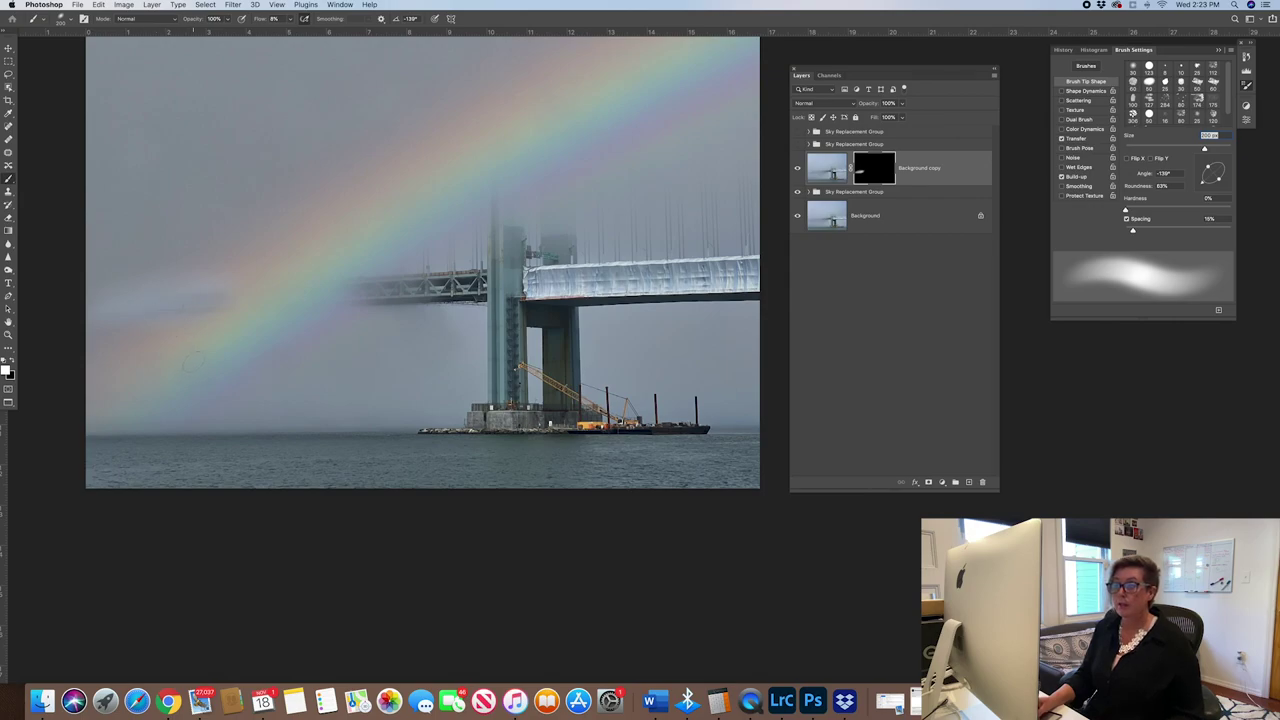
key("x")
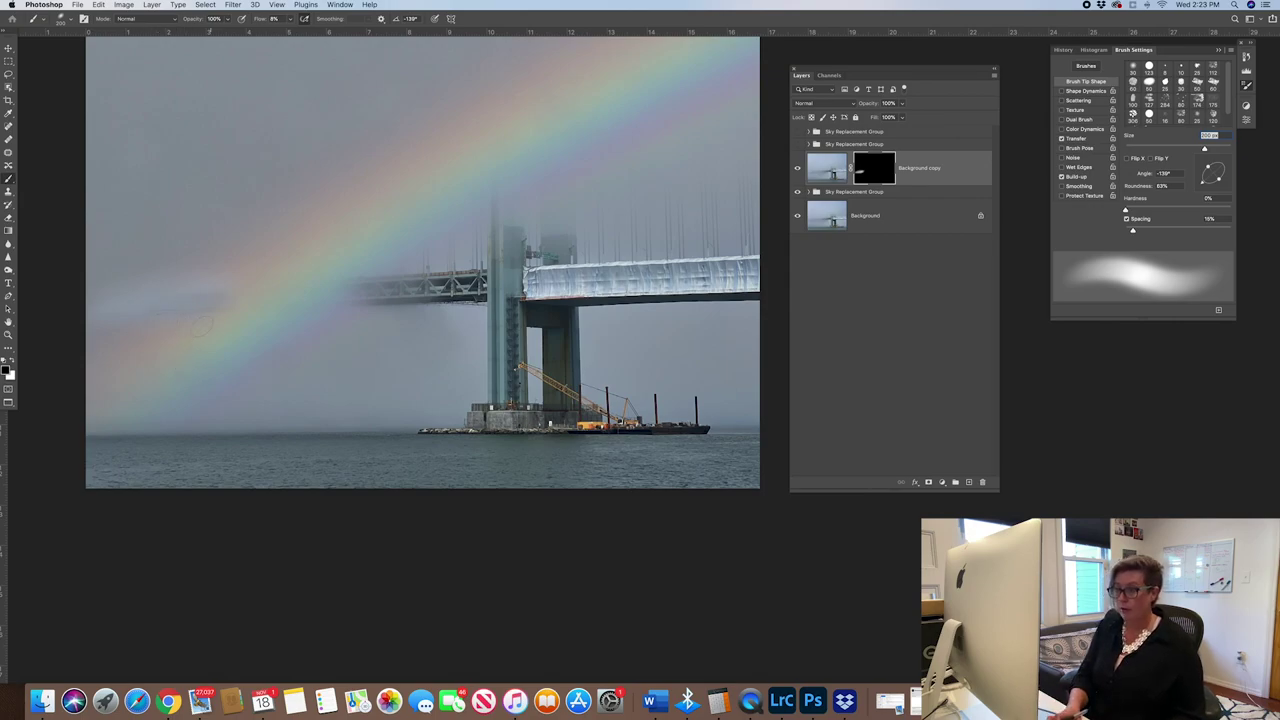
Enlarge the brush slightly and paint fog through the copy's mask across the left sky
key("super+minus")
key("super+minus")
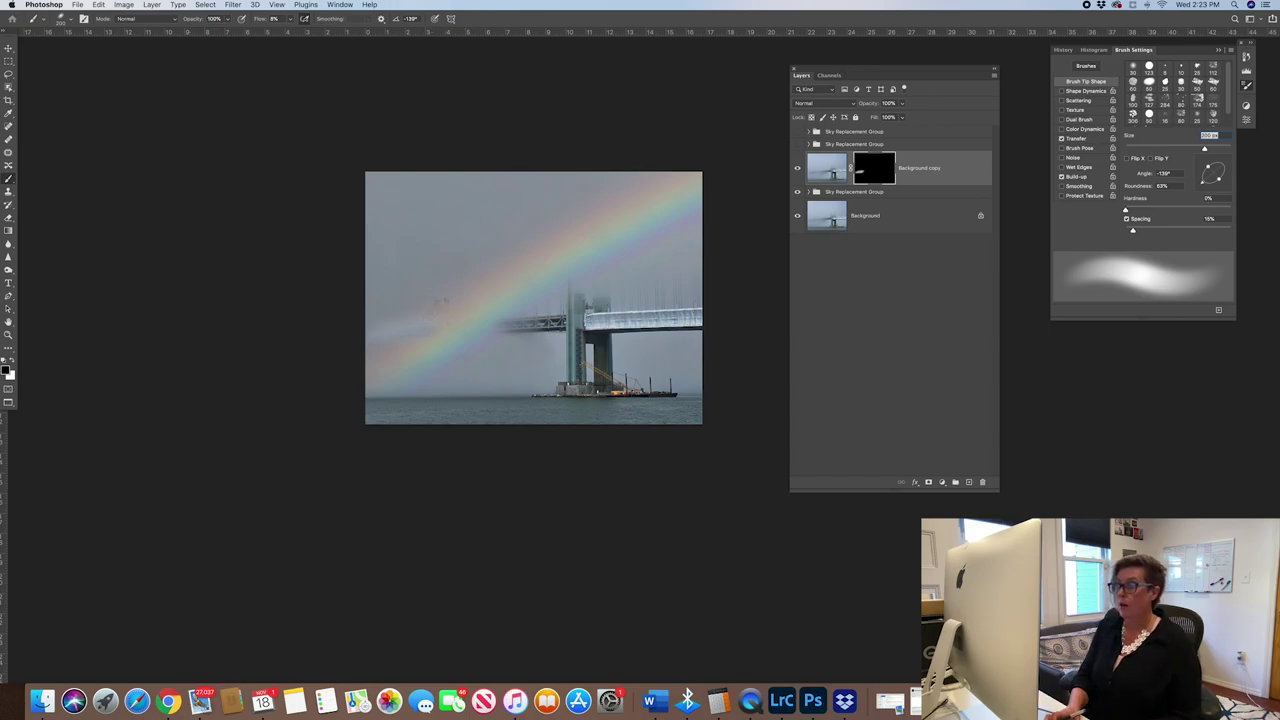
key("super+plus")
key("super+plus")
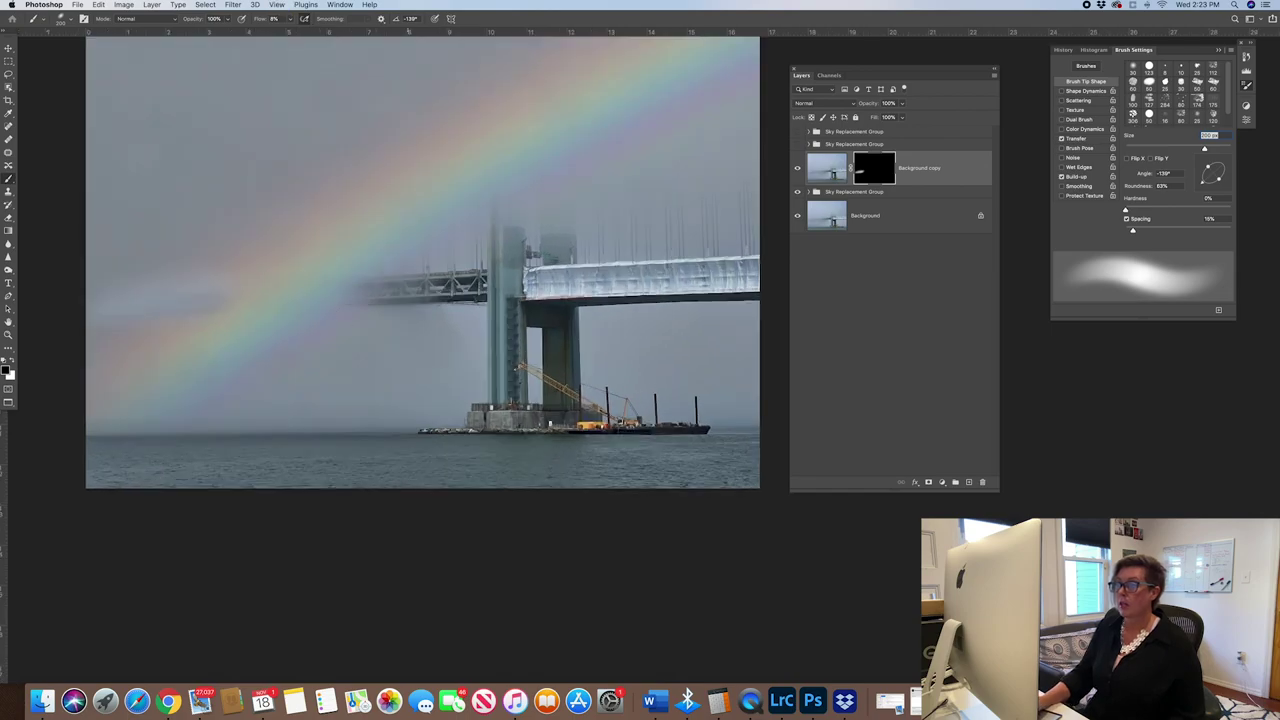
left_click_drag(320, 349, 385, 358)
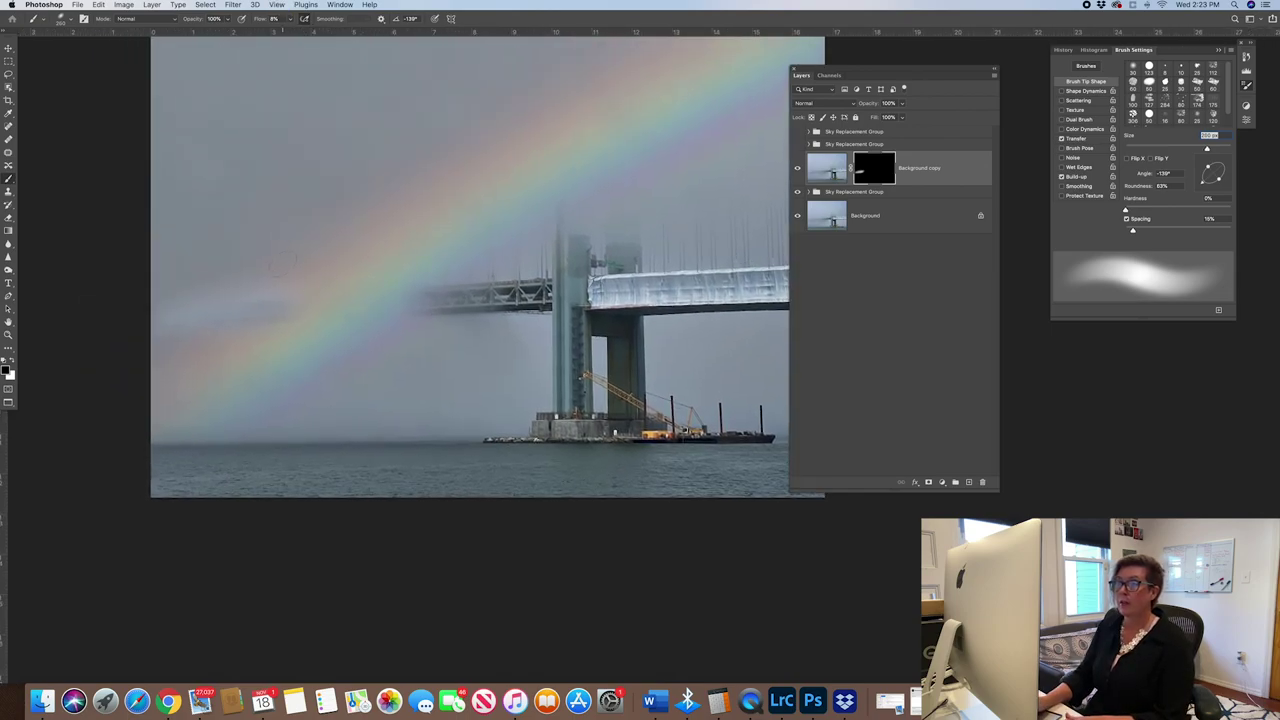
key("bracketright")
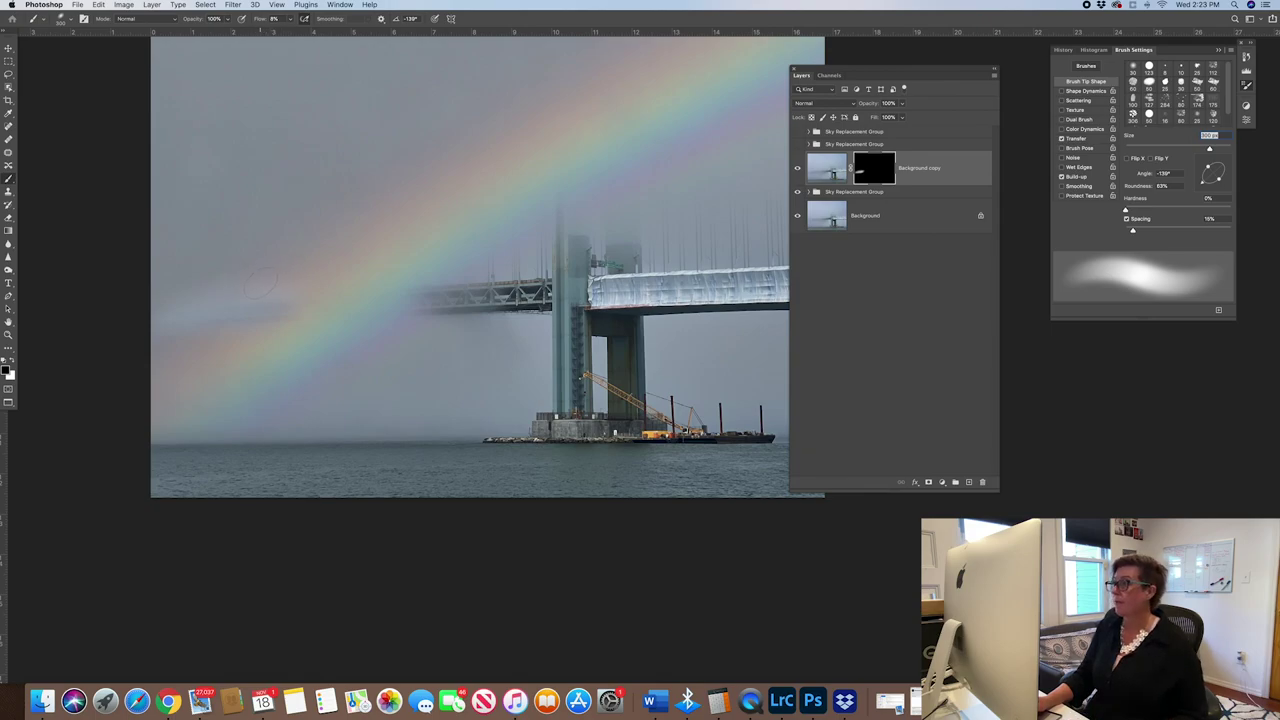
key("x")
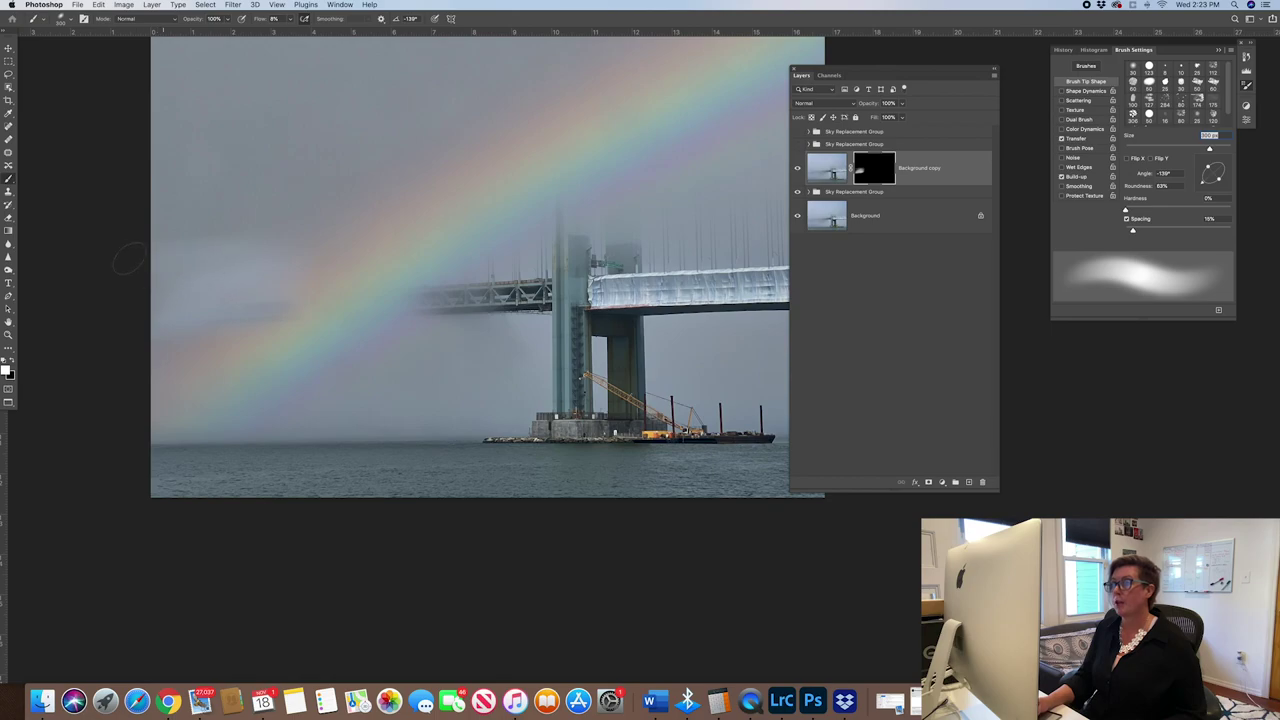
key("super+0")
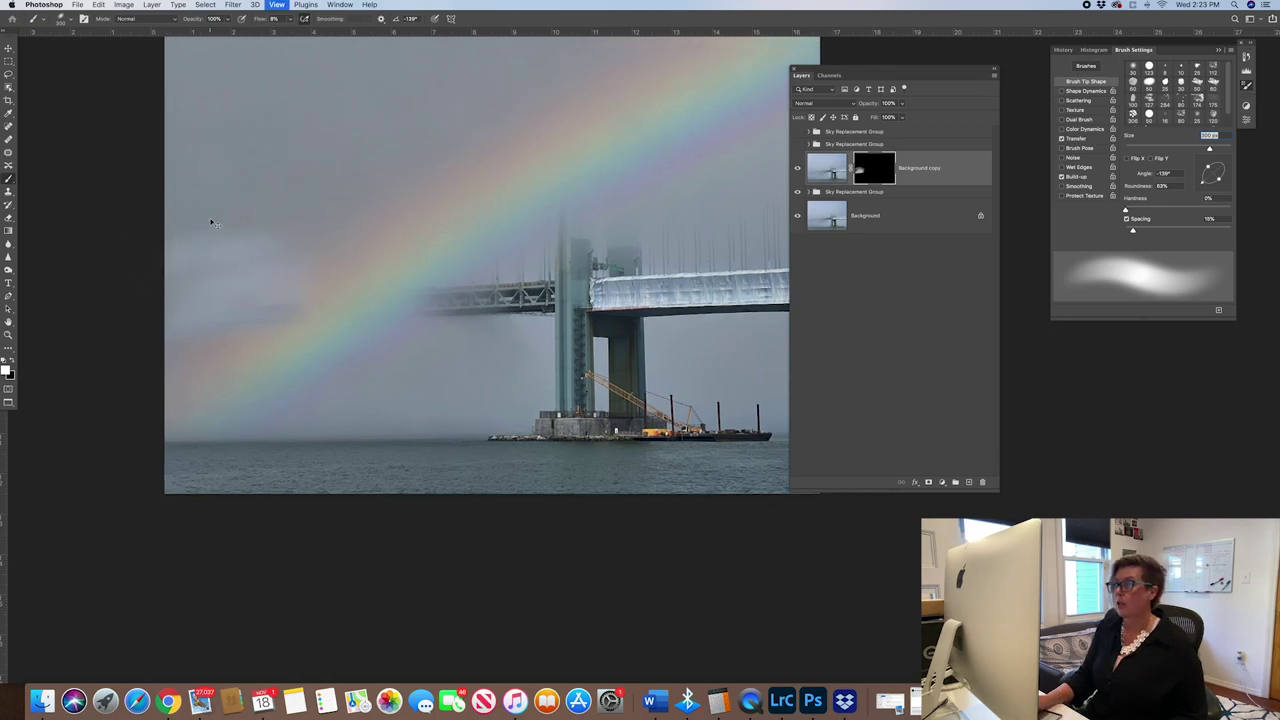
key("super+minus")
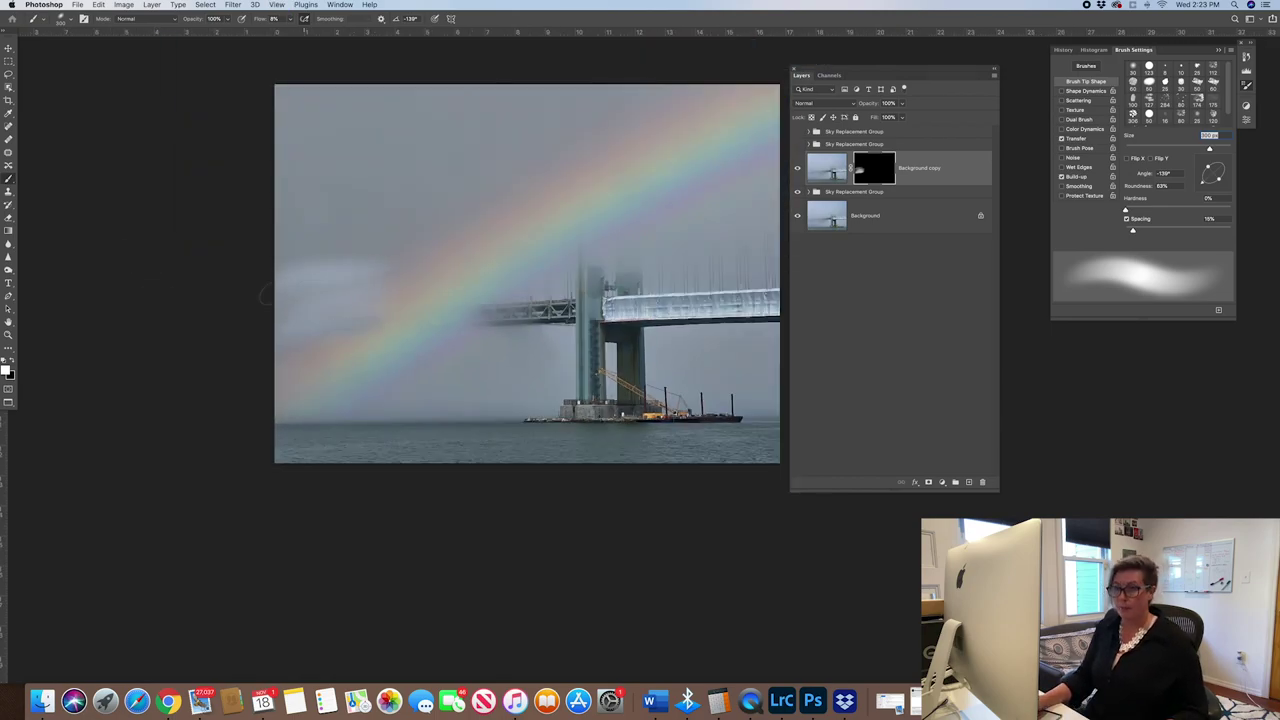
key("x")
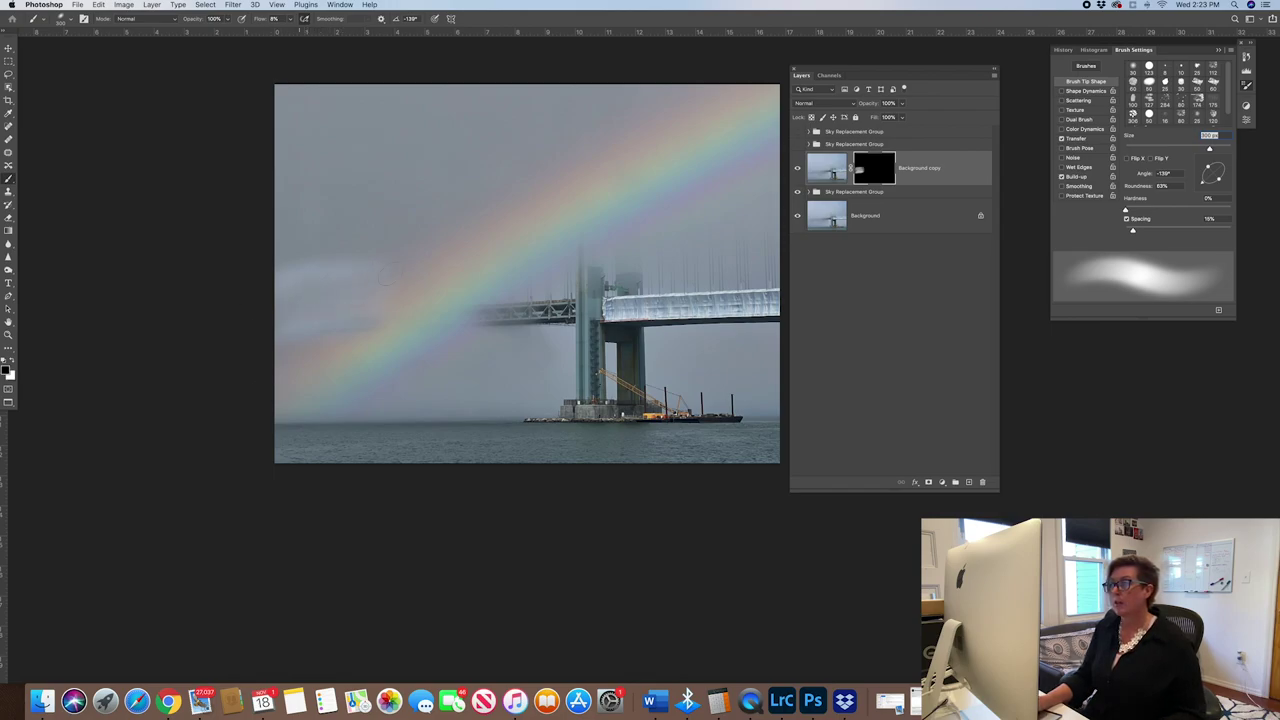
left_click_drag(318, 315, 257, 326)
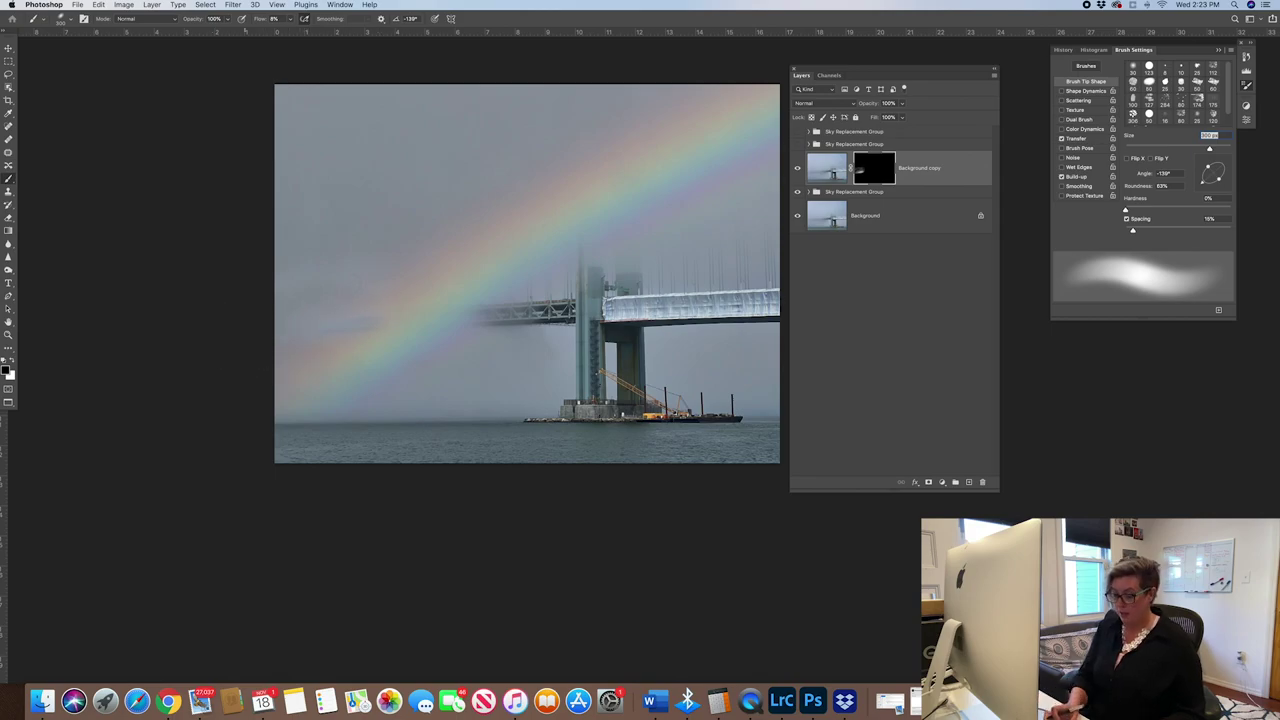
Select the Sky layer in the Sky Replacement Group and lower its opacity to about 57%
key("super+minus")
key("super+minus")
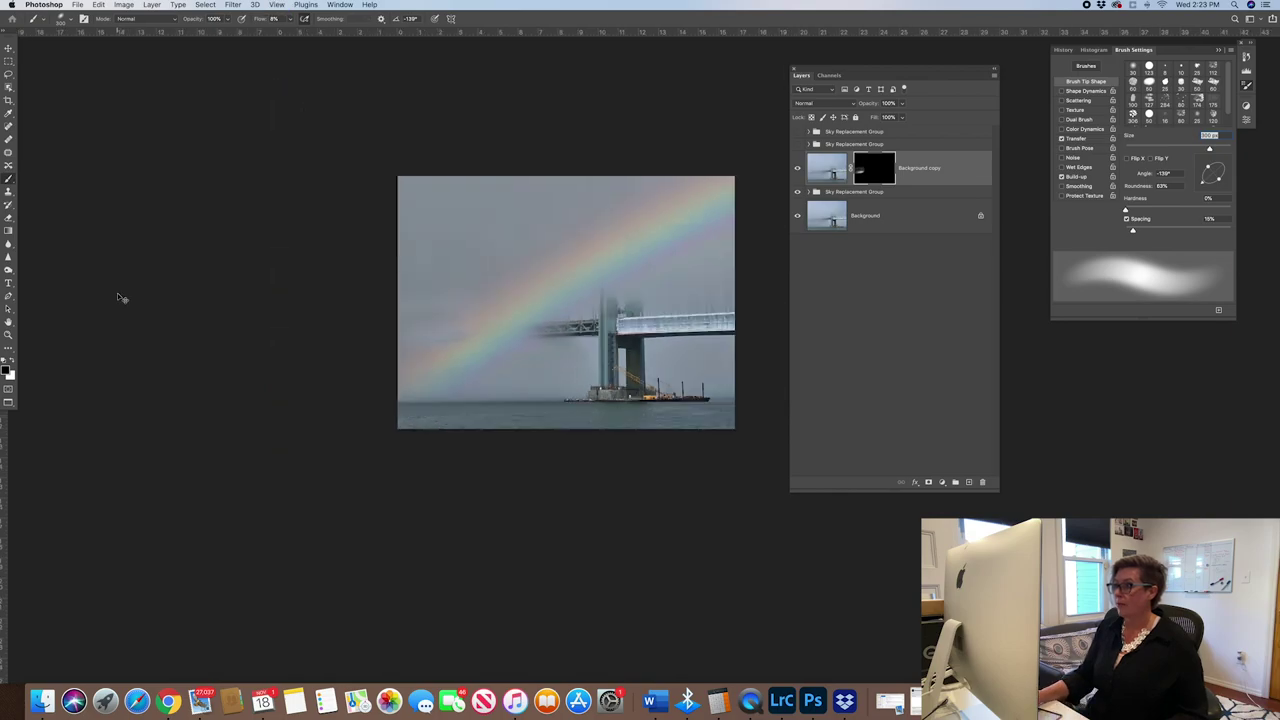
scroll(117, 292, "right", 3)
scroll(117, 292, "down", 1)
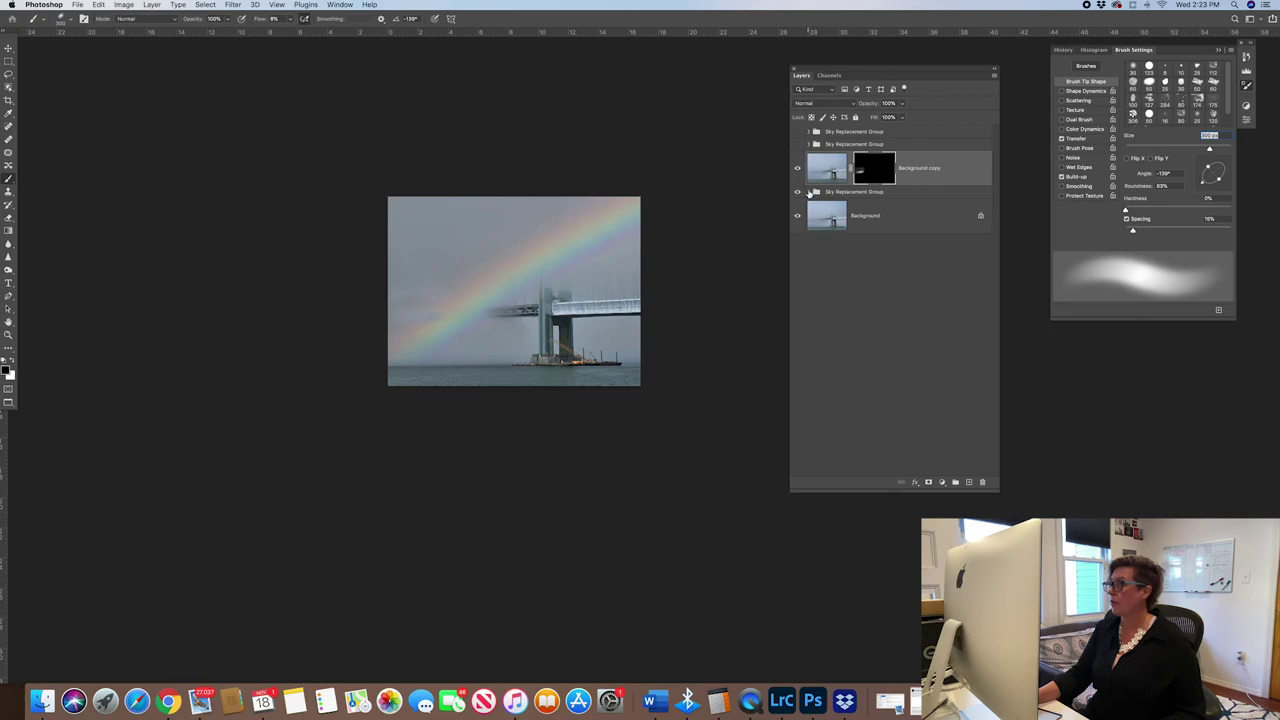
left_click(813, 192)
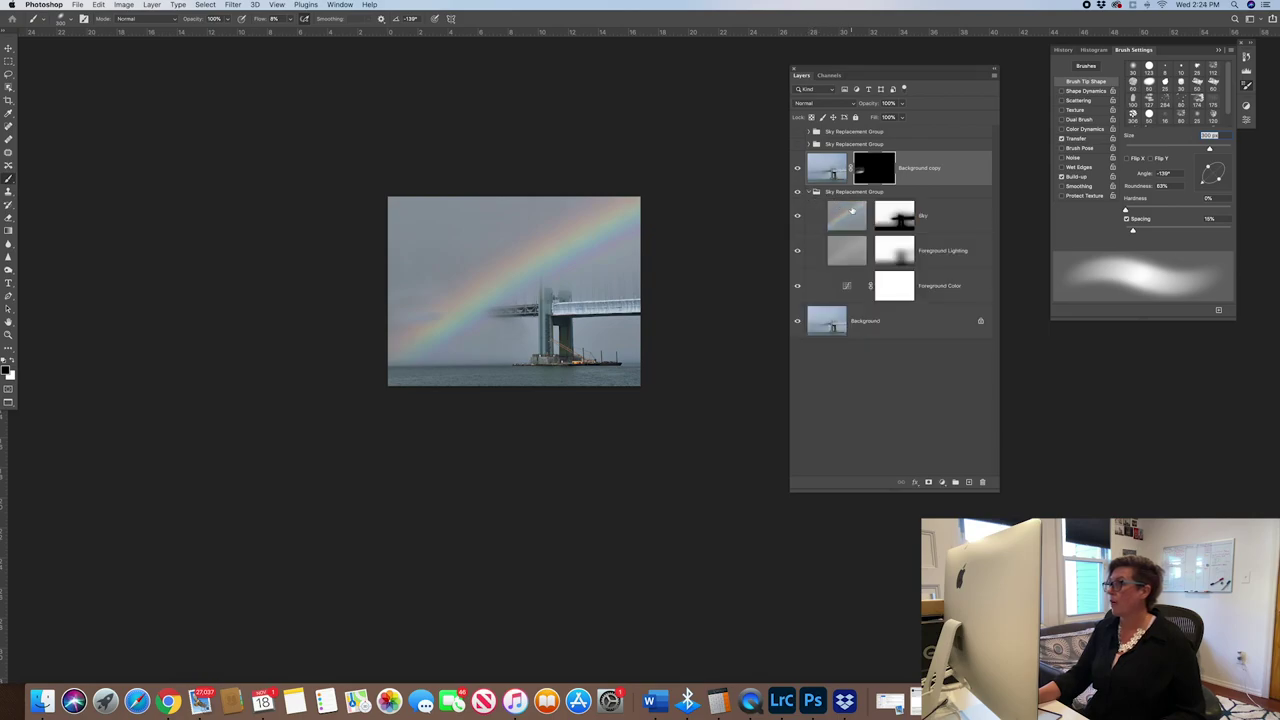
left_click(851, 214)
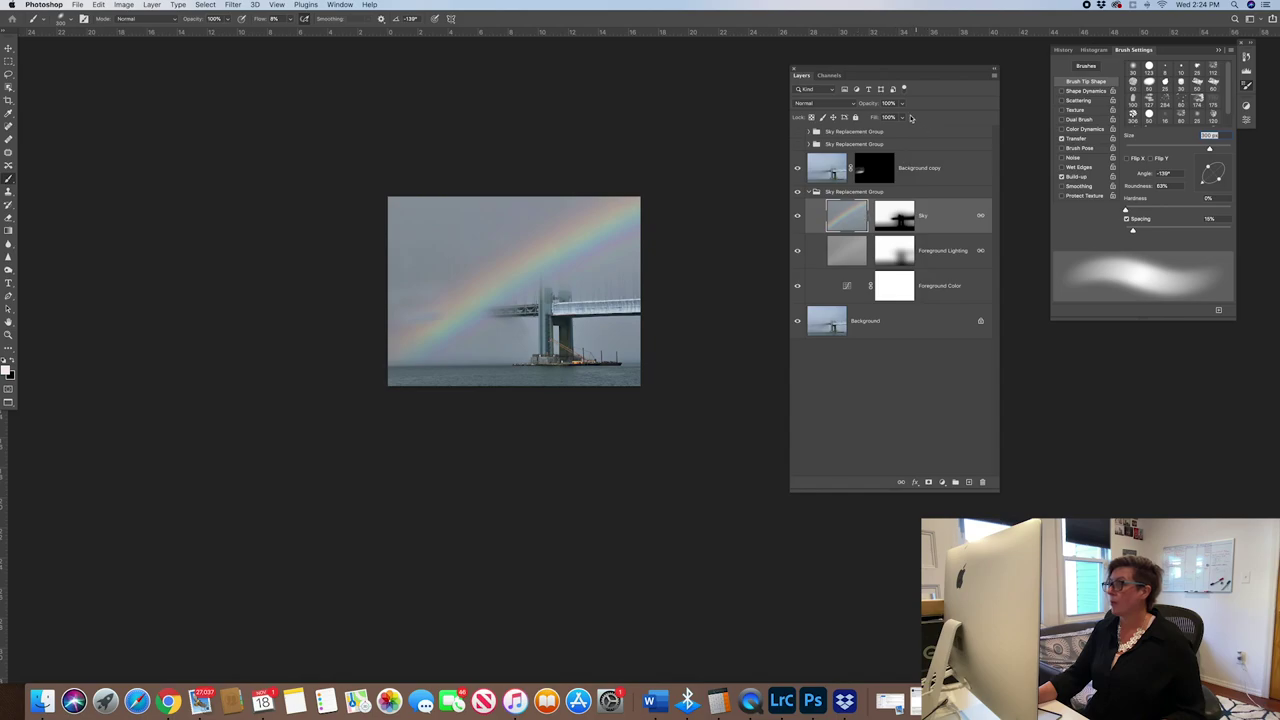
left_click_drag(903, 117, 880, 117)
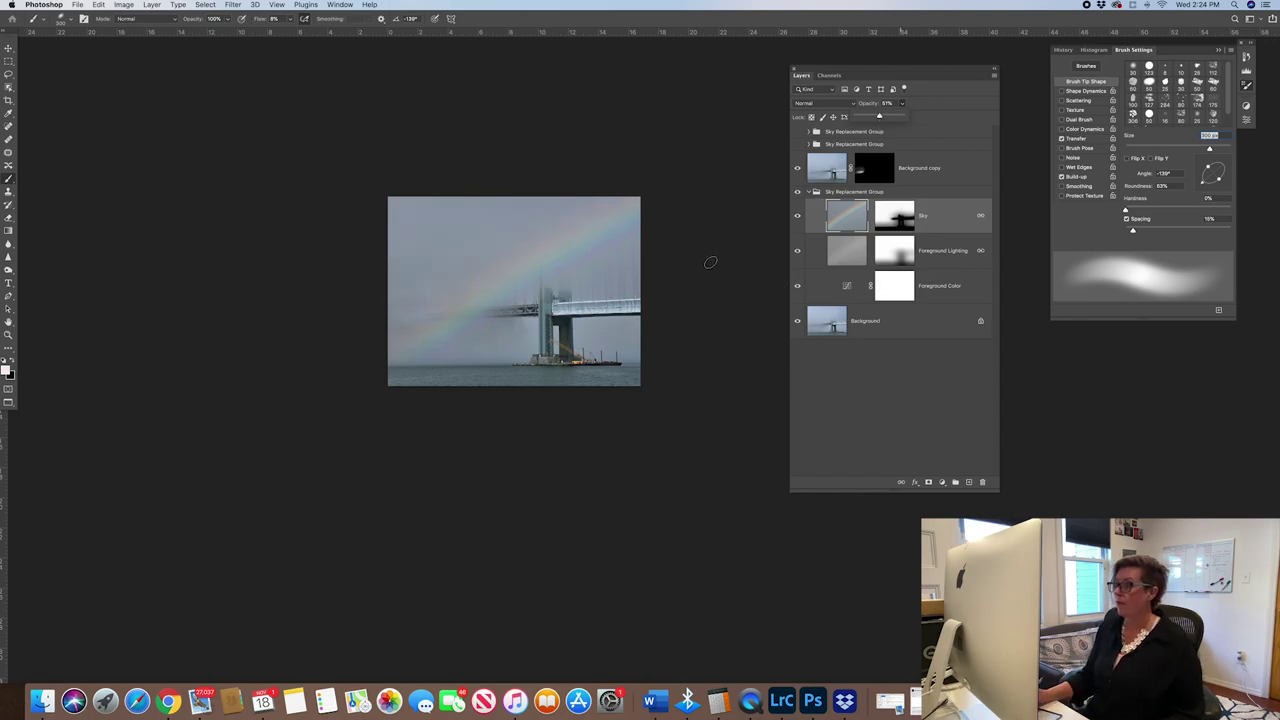